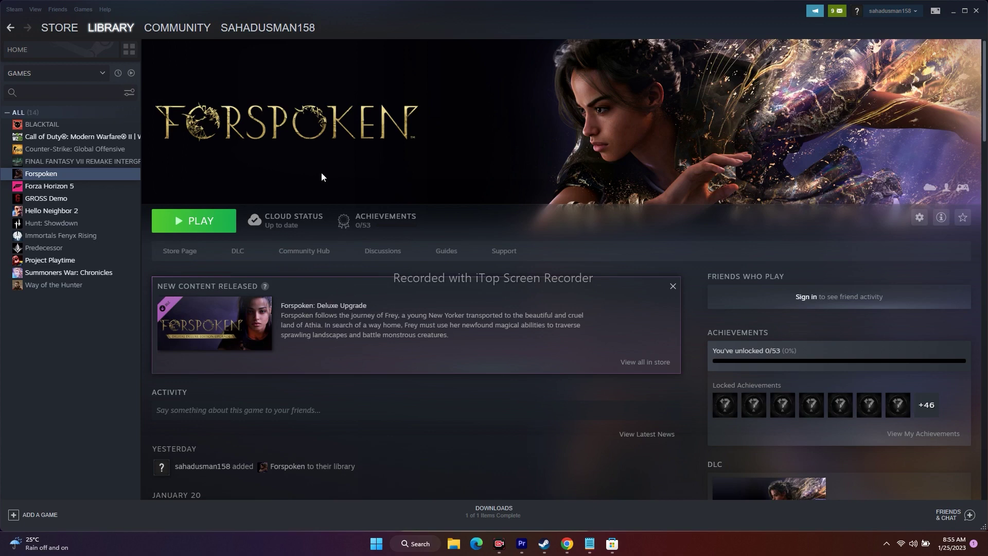
# Minimize the Steam window to reveal the desktop
pyautogui.click(15, 10)
pyautogui.click(14, 9)
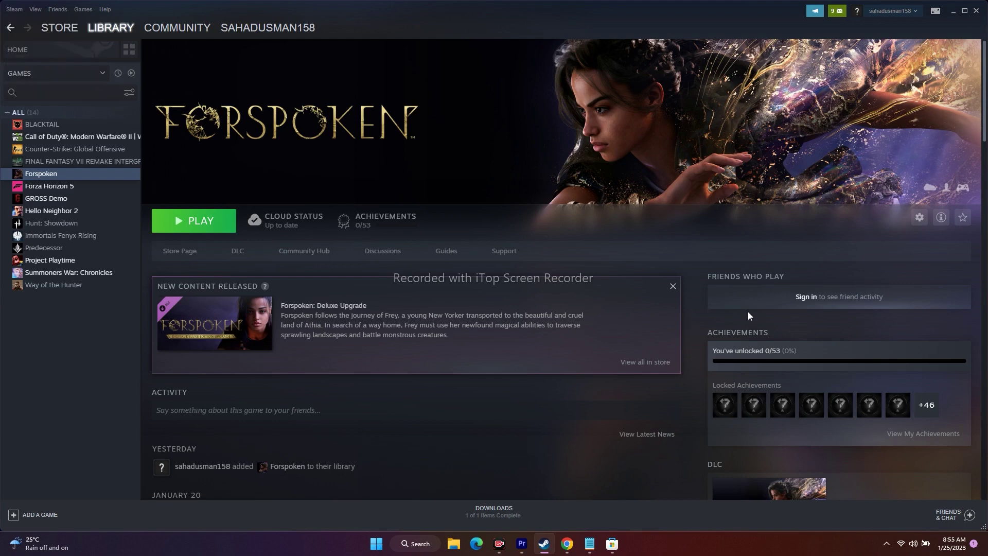
pyautogui.click(954, 11)
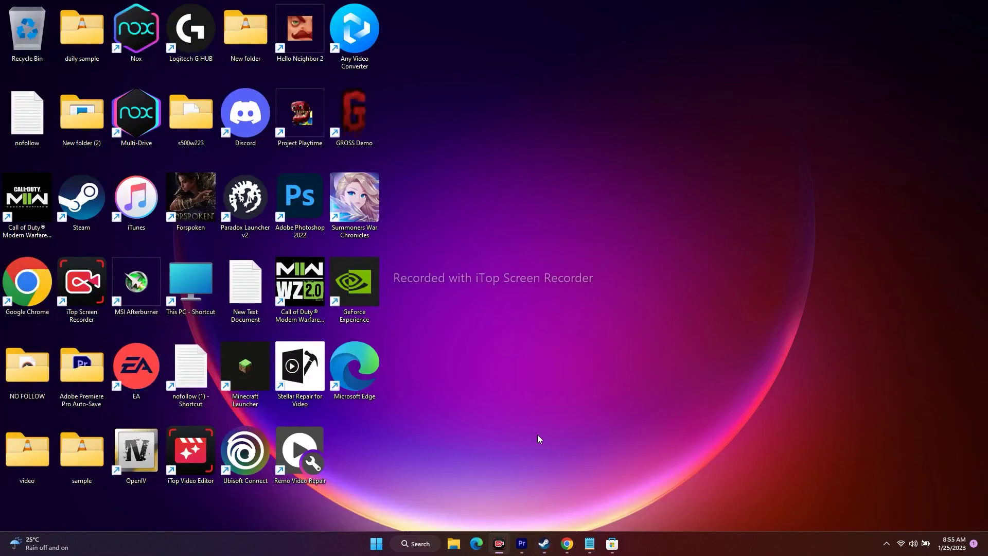
pyautogui.click(377, 544)
pyautogui.click(620, 508)
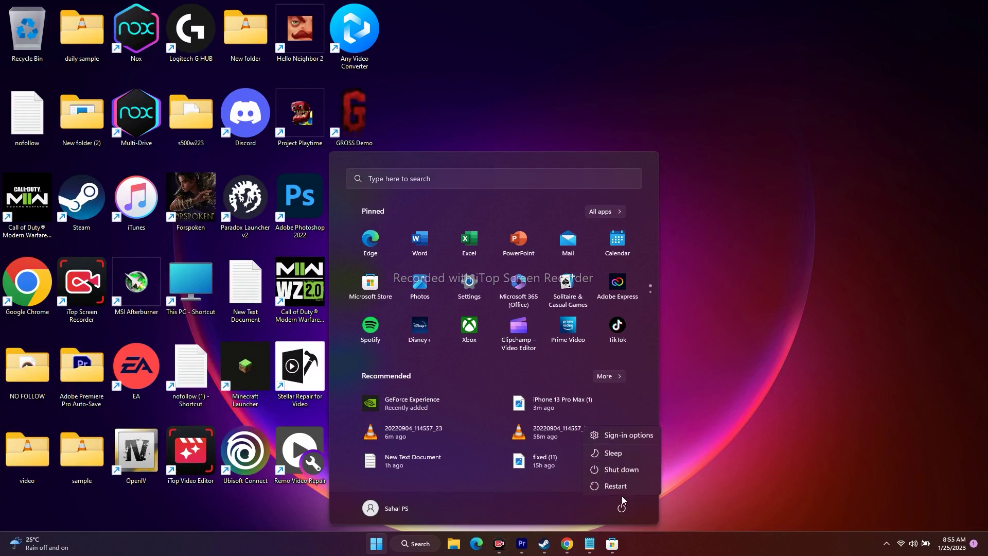
pyautogui.click(764, 434)
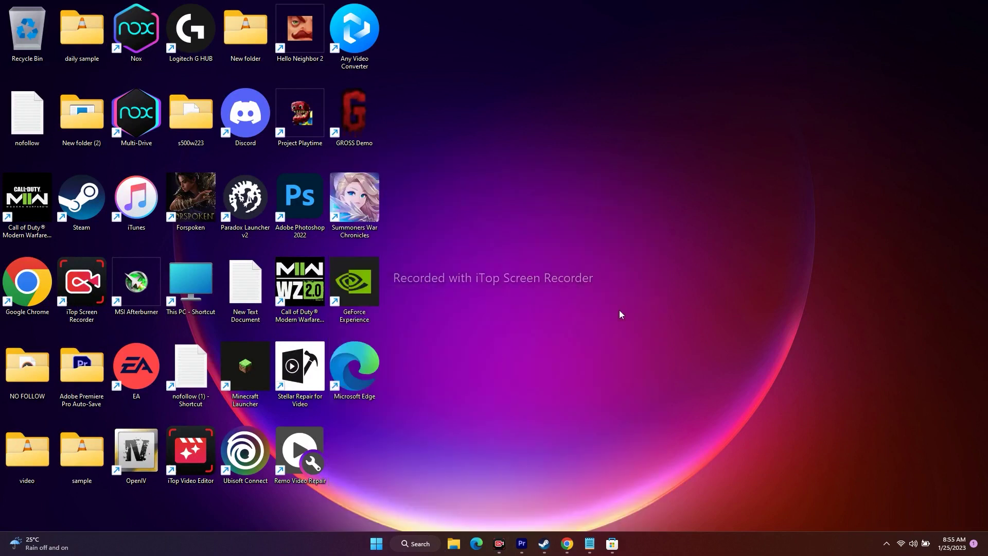
pyautogui.doubleClick(82, 197)
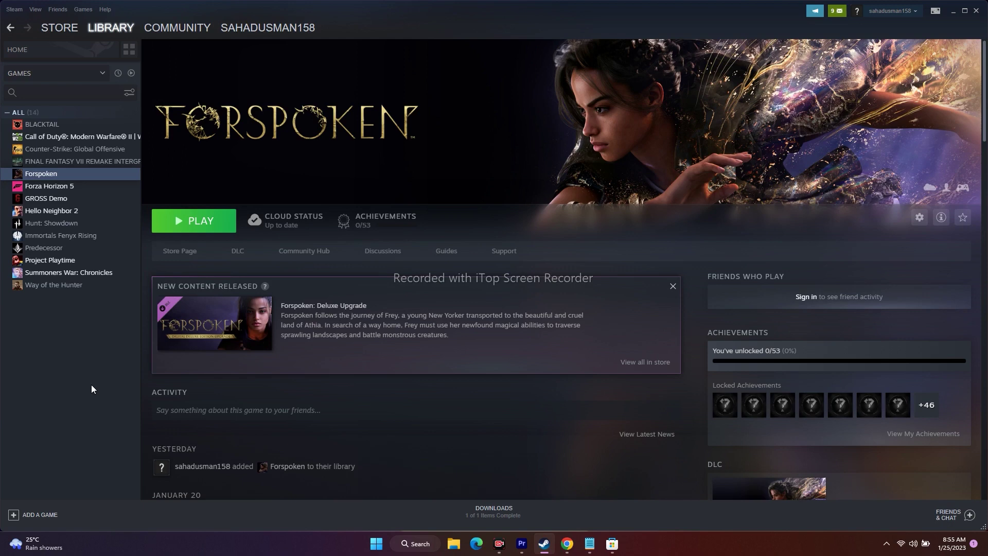
pyautogui.click(953, 12)
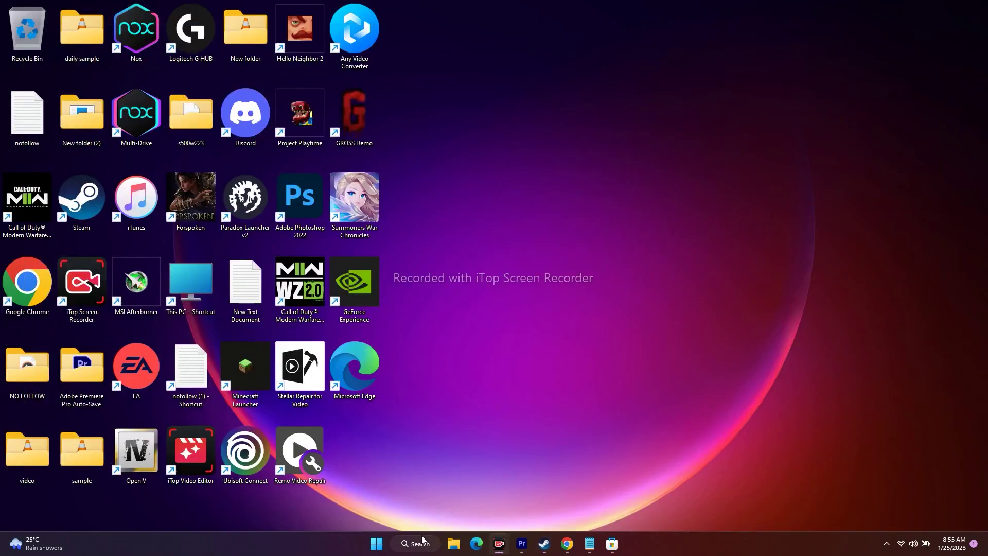
# Open the Windows Defender Firewall list of allowed apps from Control Panel and find the Forspoken entry
pyautogui.click(415, 544)
pyautogui.click(361, 249)
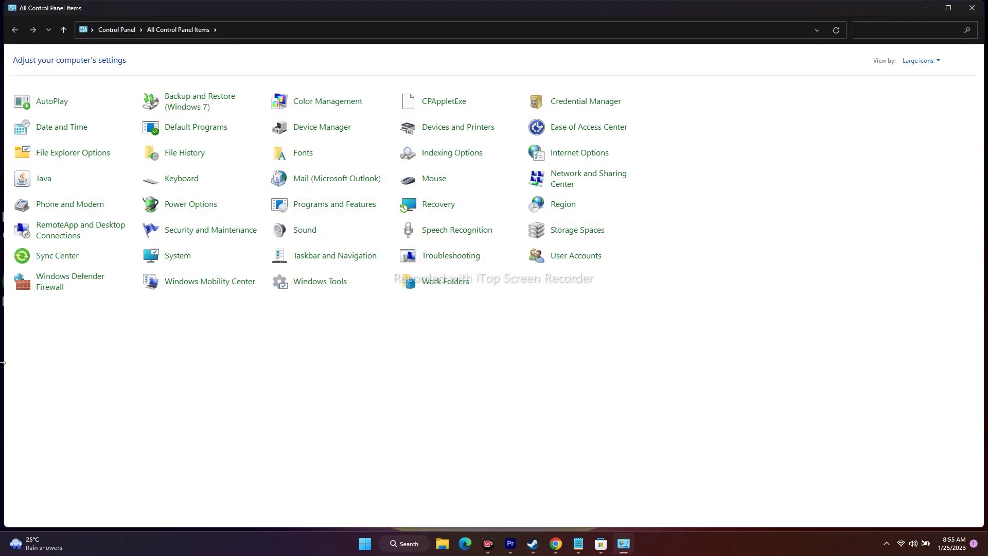
pyautogui.click(59, 282)
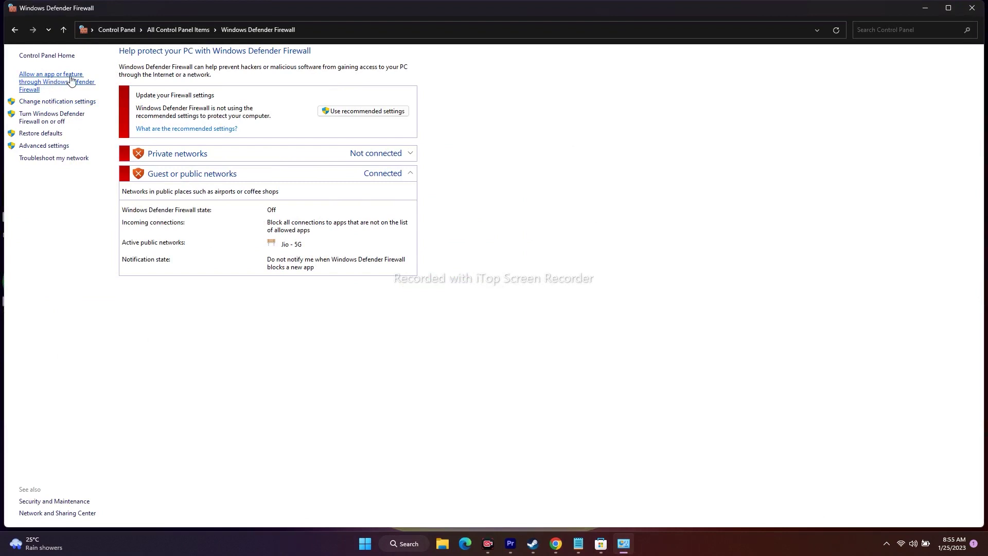
pyautogui.click(38, 84)
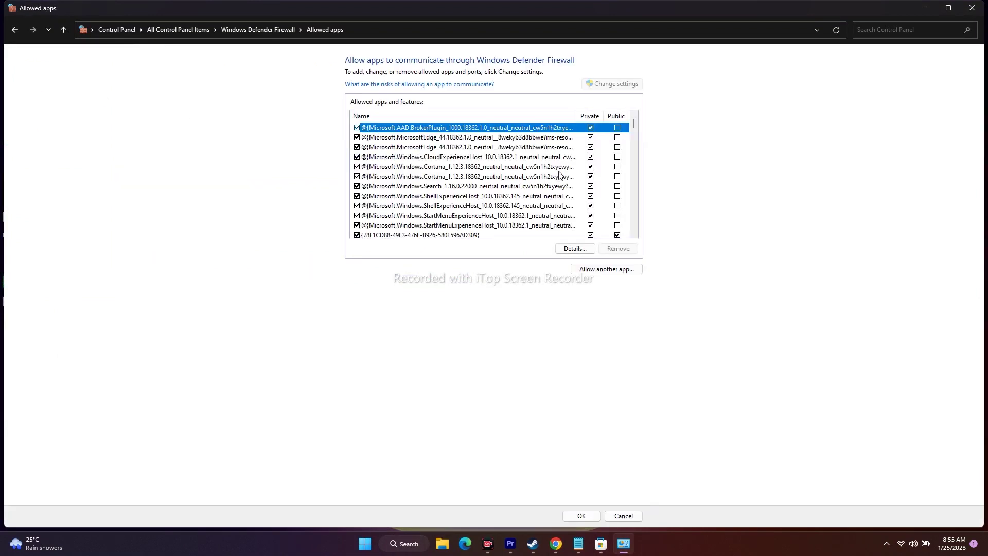
pyautogui.scroll(-10, 508, 161)
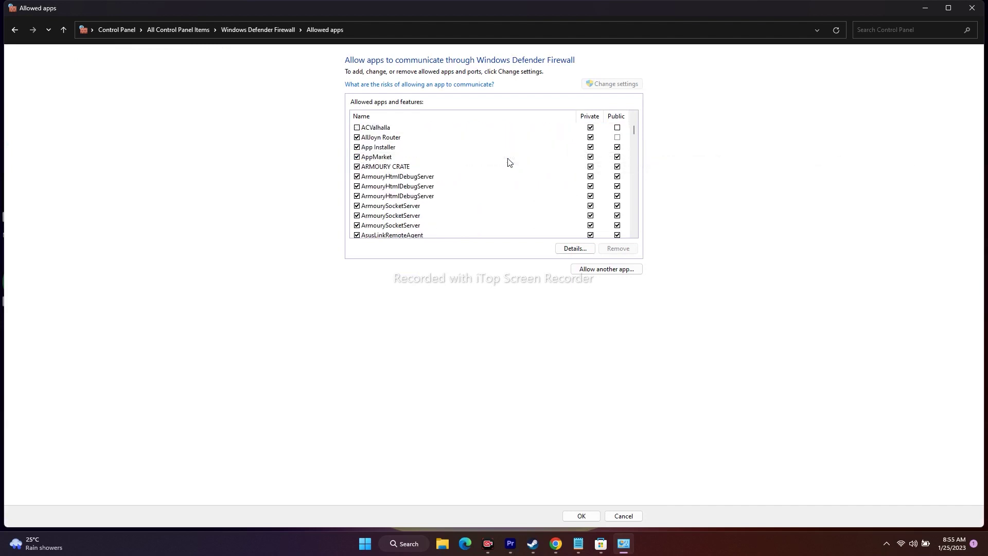
pyautogui.scroll(-12, 508, 162)
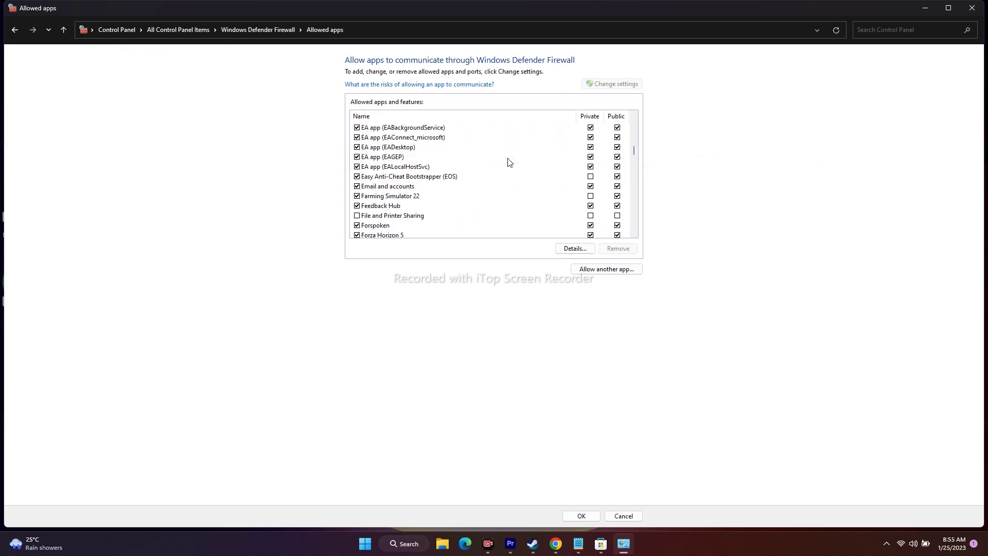
pyautogui.scroll(-1, 508, 162)
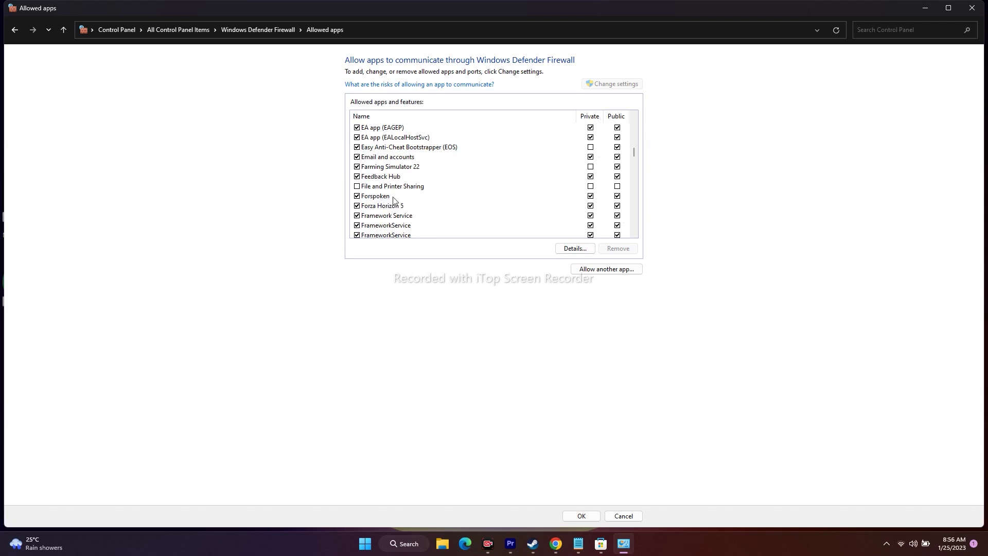
# Start allowing another app through the firewall and browse to the Program Files (x86) folder on drive C
pyautogui.click(612, 271)
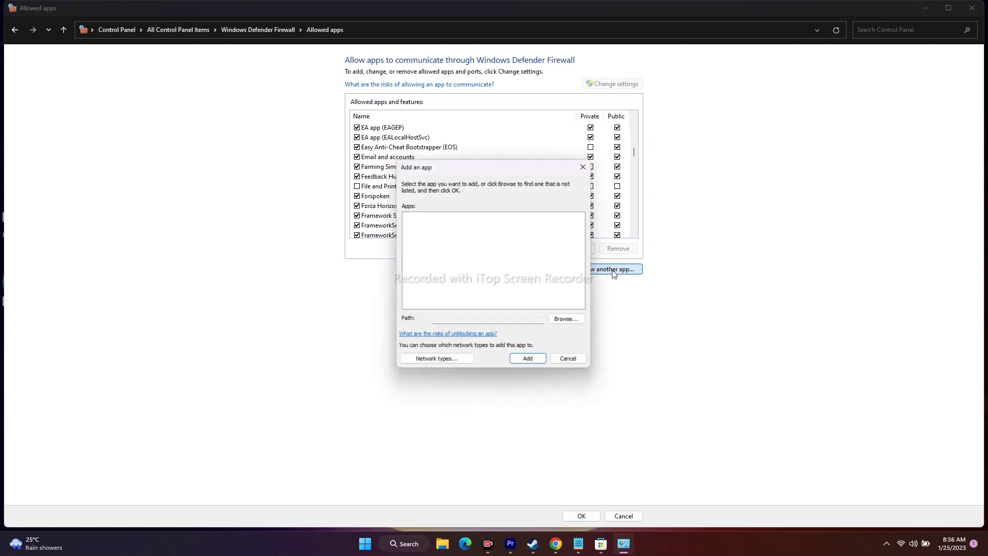
pyautogui.click(569, 321)
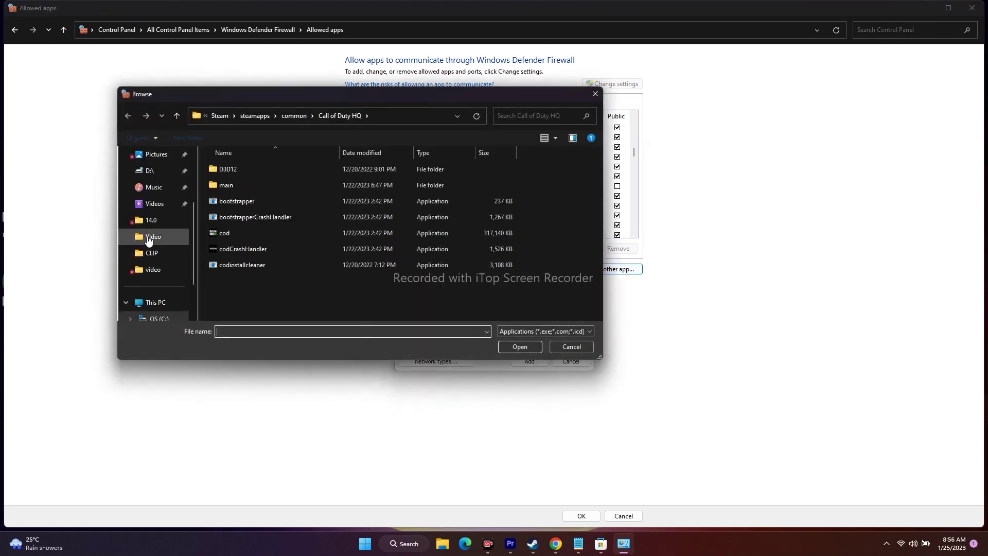
pyautogui.click(150, 271)
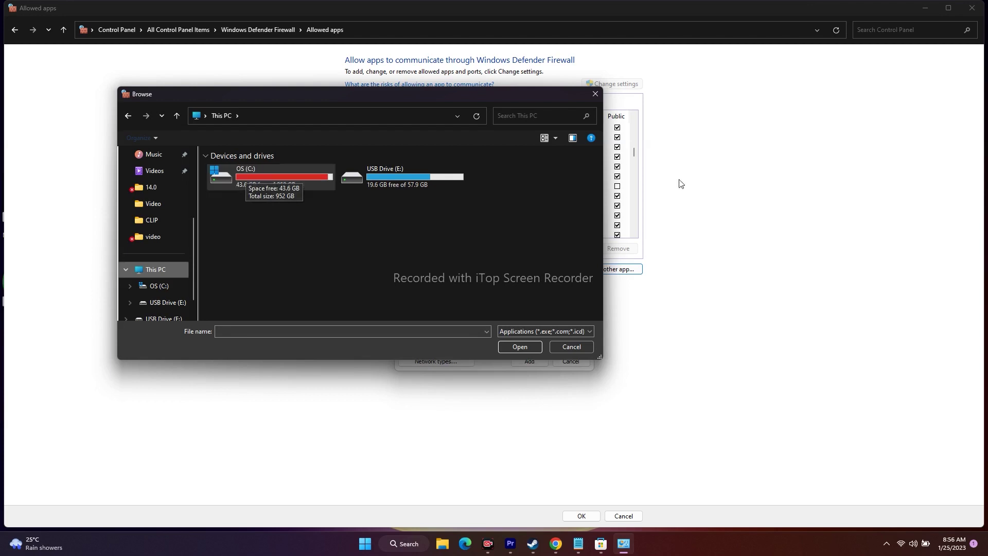
pyautogui.doubleClick(264, 177)
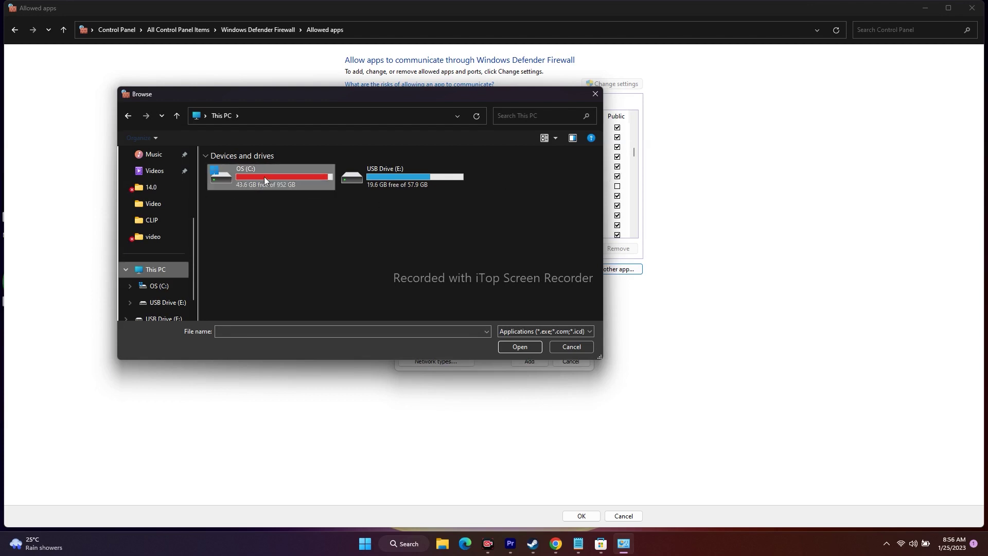
pyautogui.scroll(-6, 272, 228)
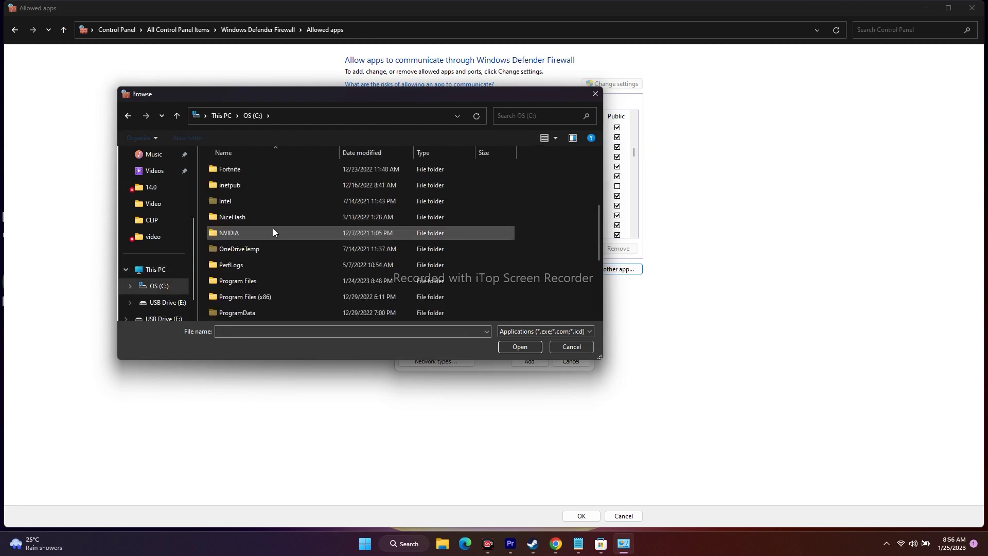
pyautogui.doubleClick(265, 202)
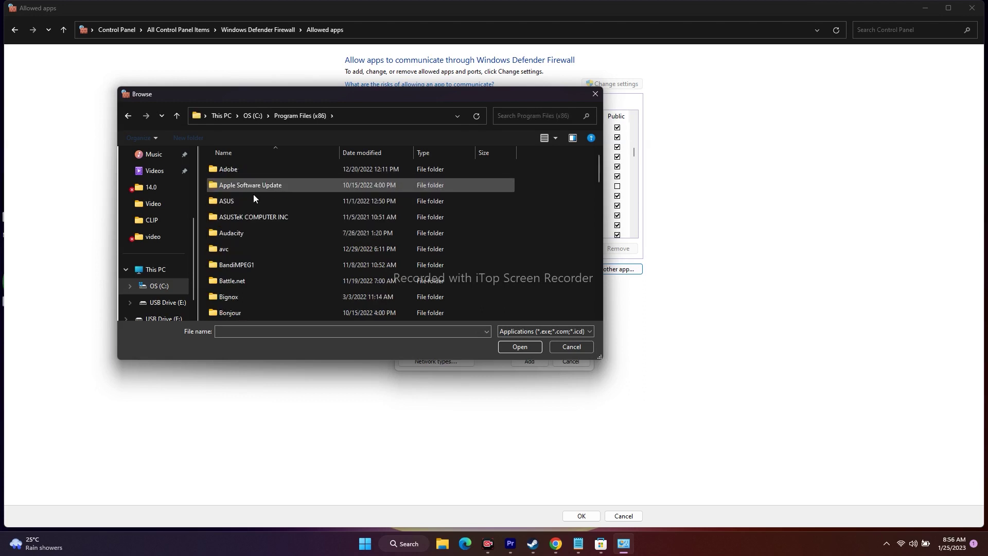
# Find and open the Steam folder inside Program Files (x86)
pyautogui.scroll(-5, 257, 223)
pyautogui.scroll(-8, 257, 223)
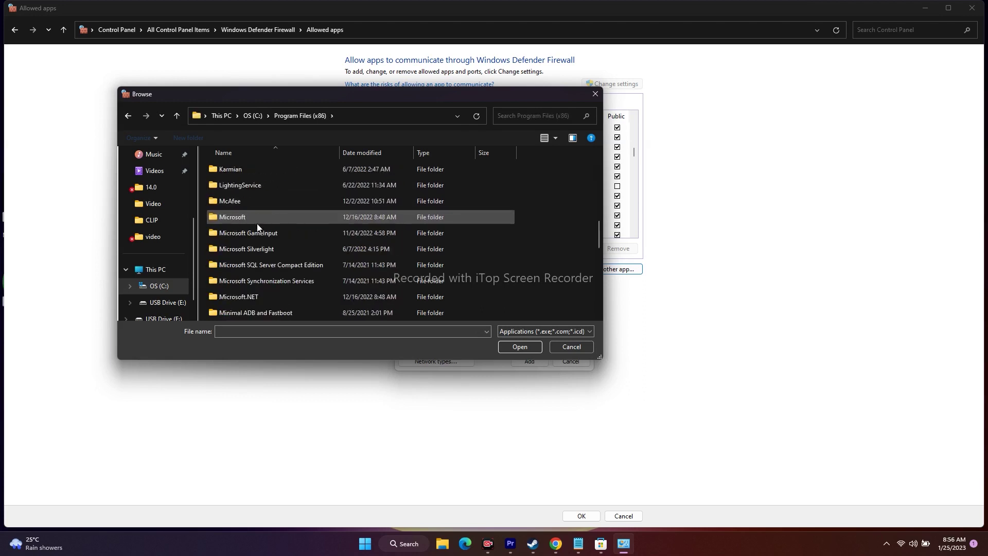
pyautogui.scroll(-8, 253, 245)
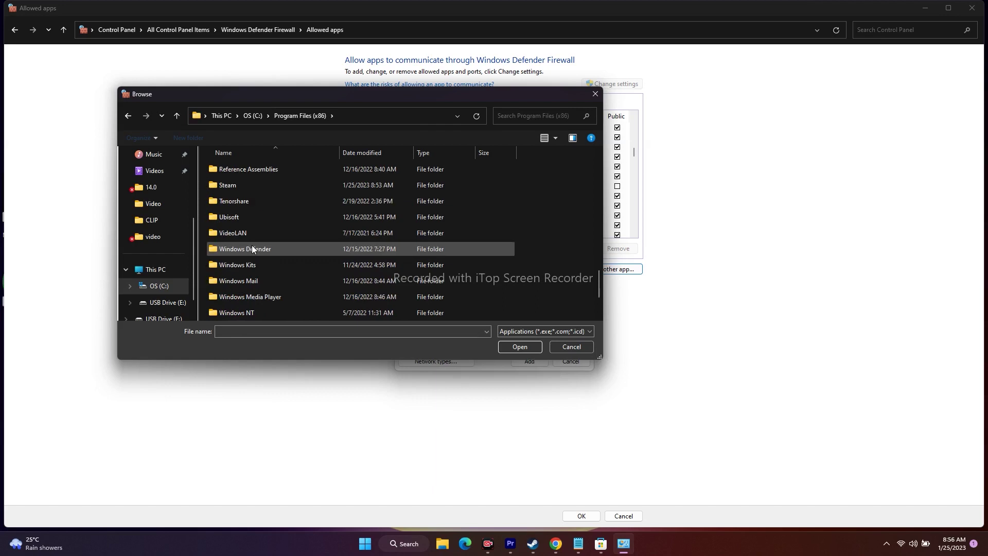
pyautogui.scroll(17, 250, 248)
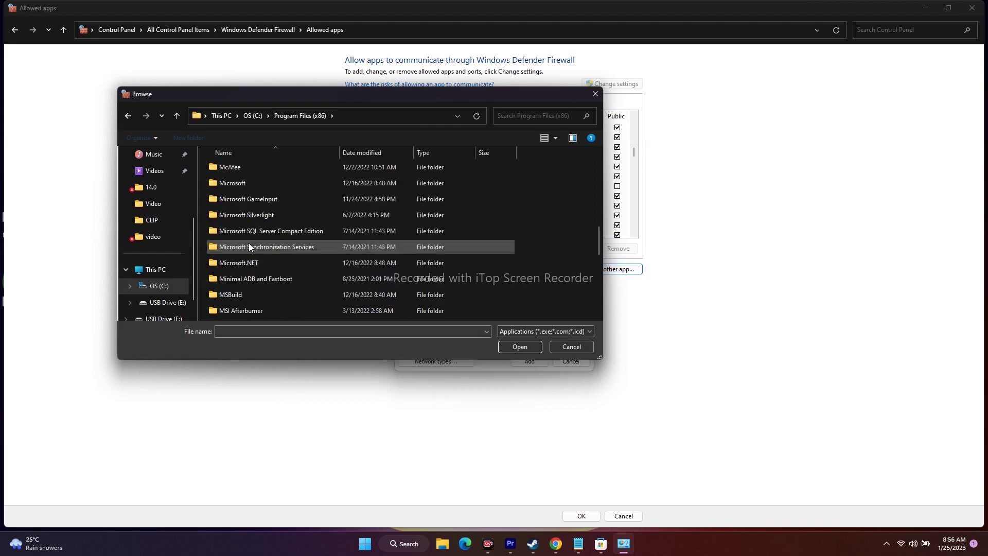
pyautogui.scroll(7, 249, 246)
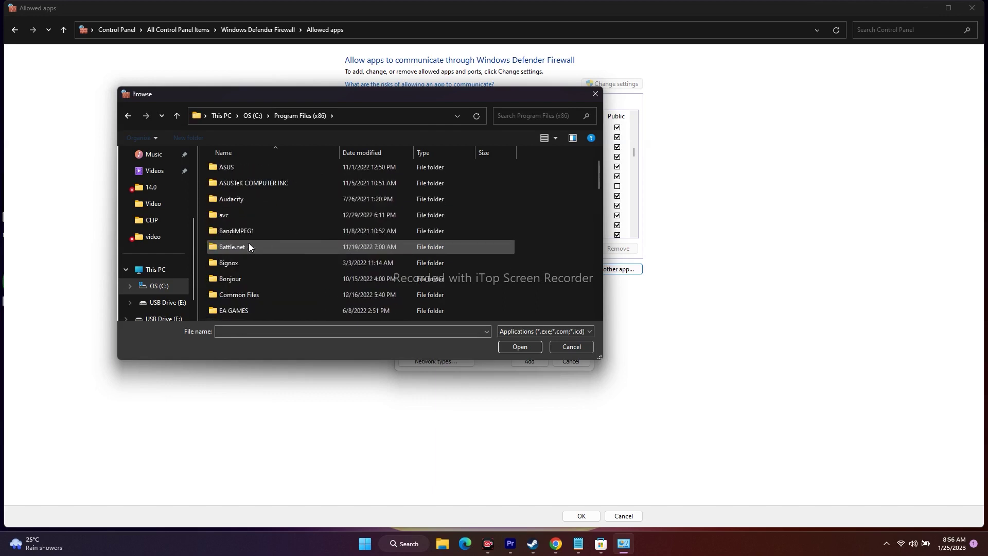
pyautogui.scroll(-6, 249, 246)
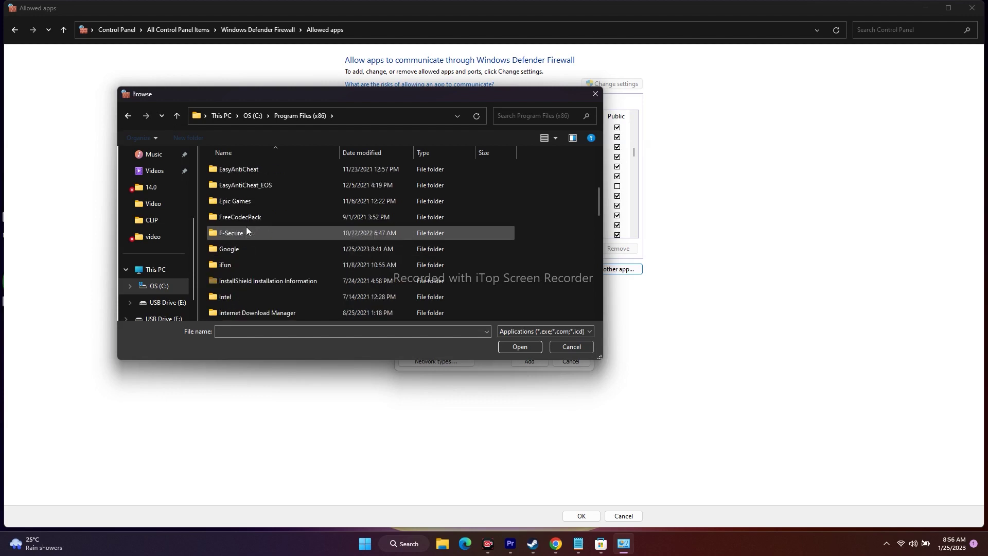
pyautogui.scroll(-7, 252, 220)
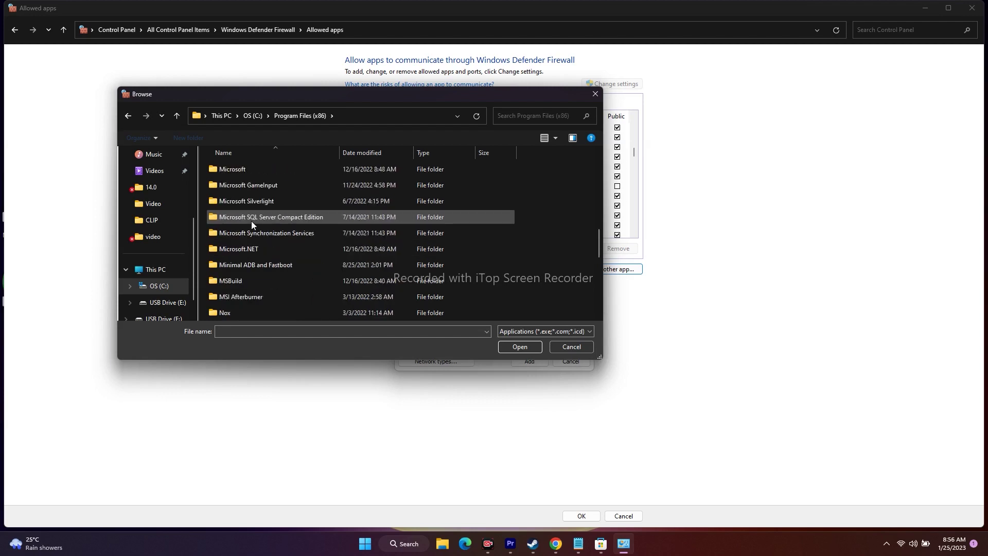
pyautogui.scroll(-1, 252, 221)
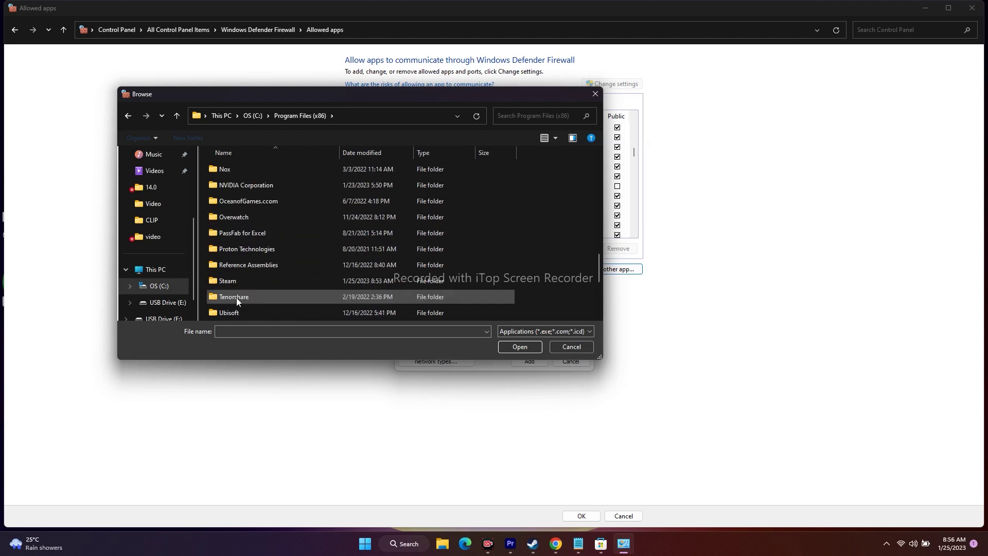
pyautogui.doubleClick(234, 282)
# Open the game's installation folder, steamapps\common\FORSPOKEN, within the Steam folder
pyautogui.scroll(-4, 254, 221)
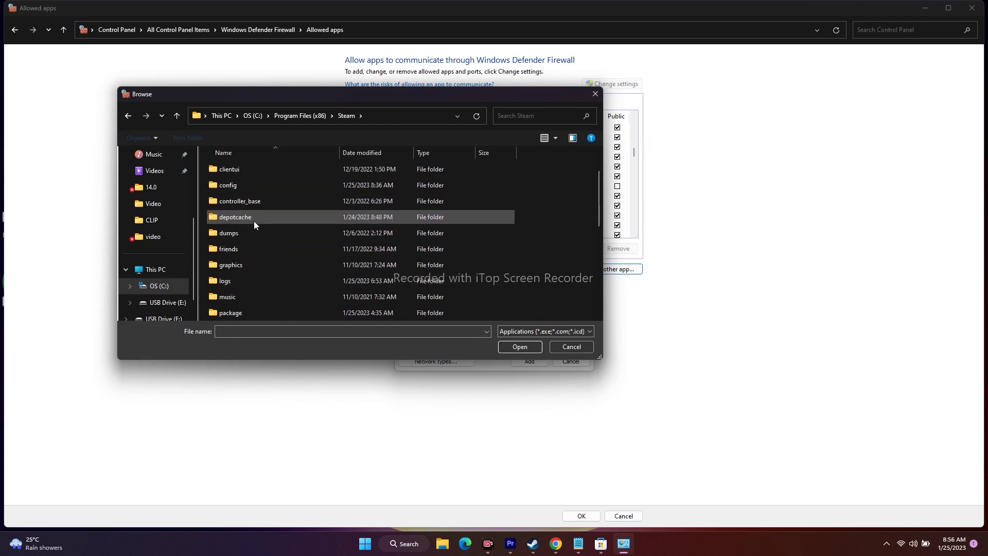
pyautogui.doubleClick(253, 251)
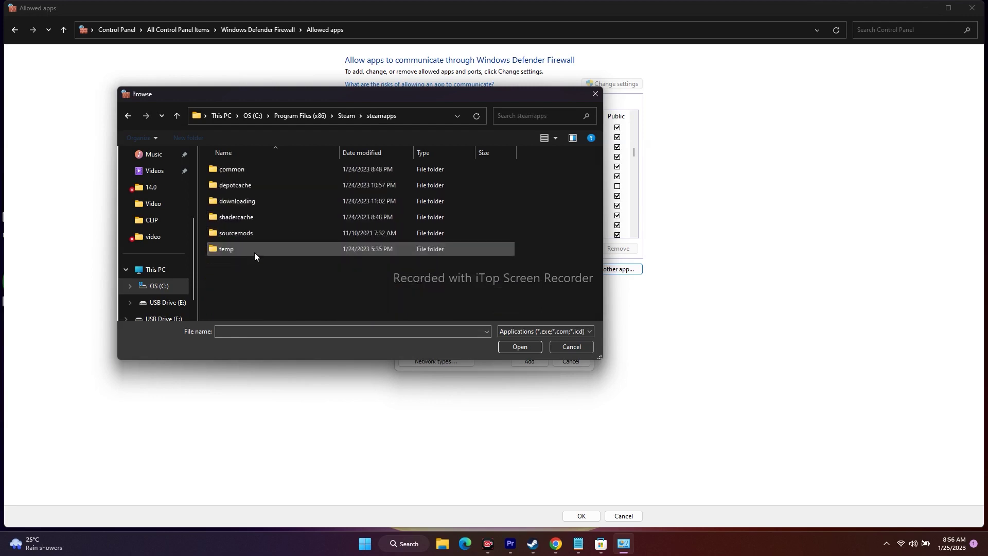
pyautogui.doubleClick(243, 171)
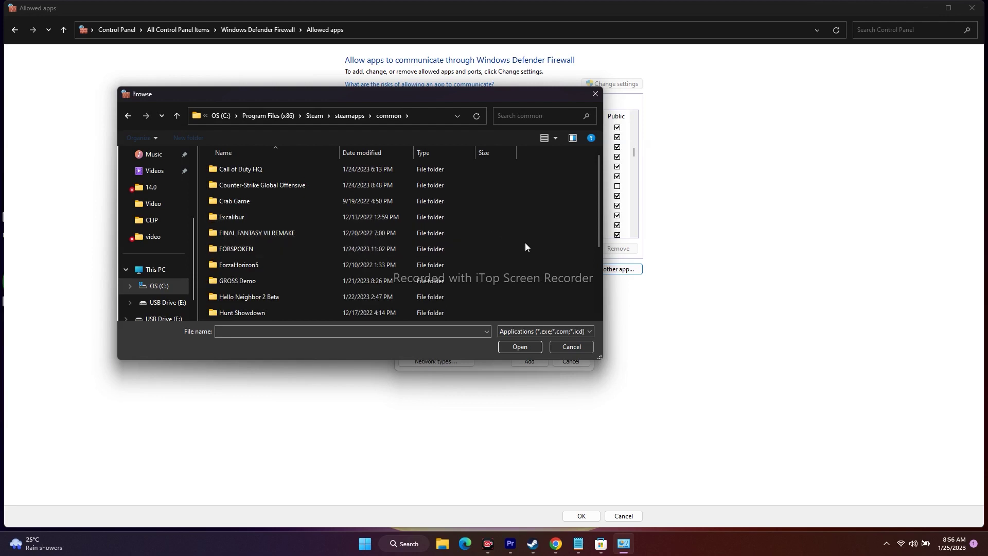
pyautogui.doubleClick(257, 251)
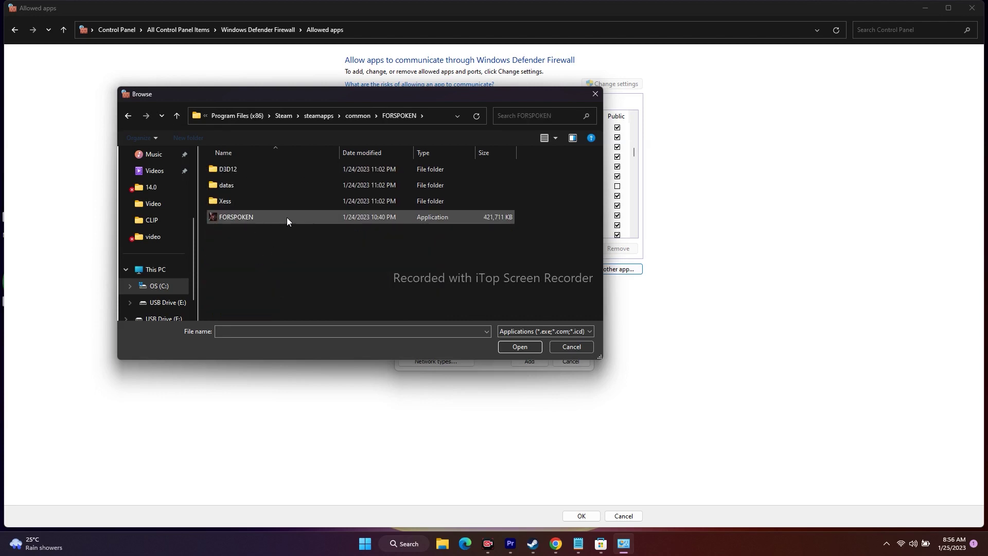
# Choose the FORSPOKEN application, try to add it to the firewall's allowed apps, and close the Add an app dialog
pyautogui.click(283, 221)
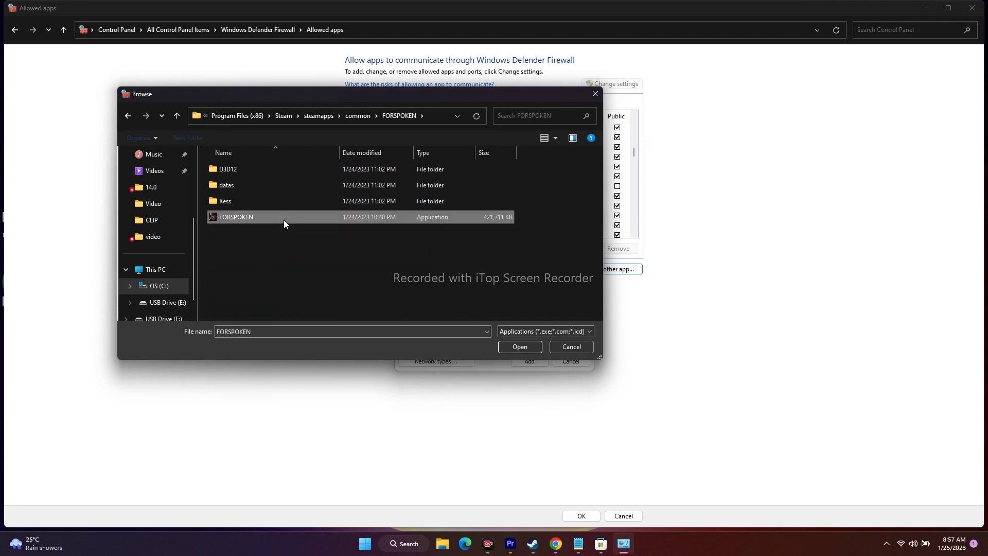
pyautogui.click(529, 345)
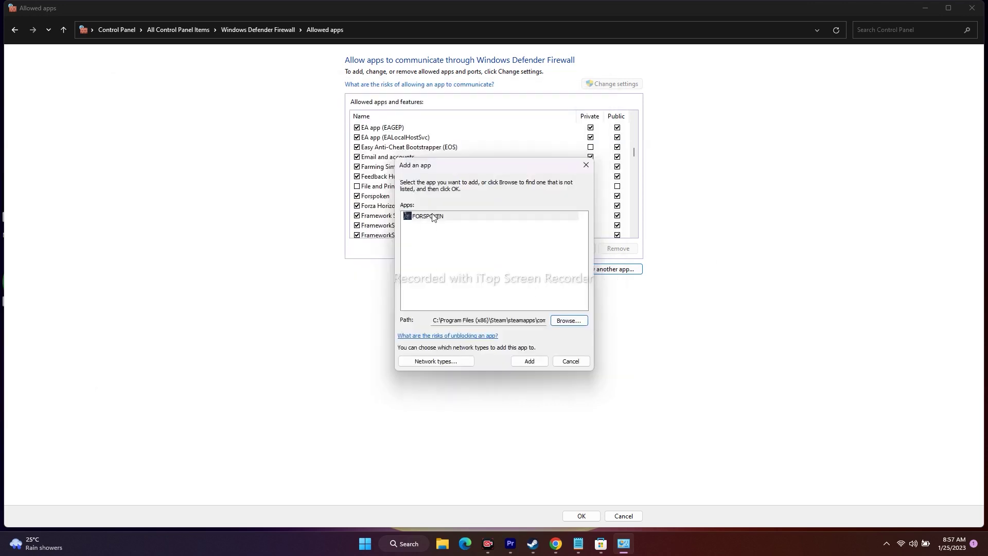
pyautogui.click(538, 364)
pyautogui.click(558, 308)
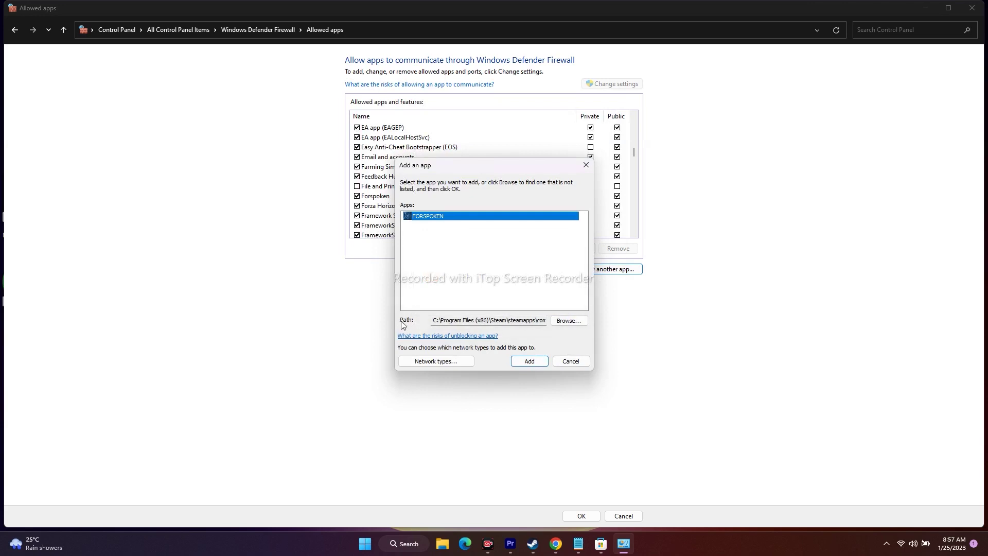
pyautogui.click(586, 166)
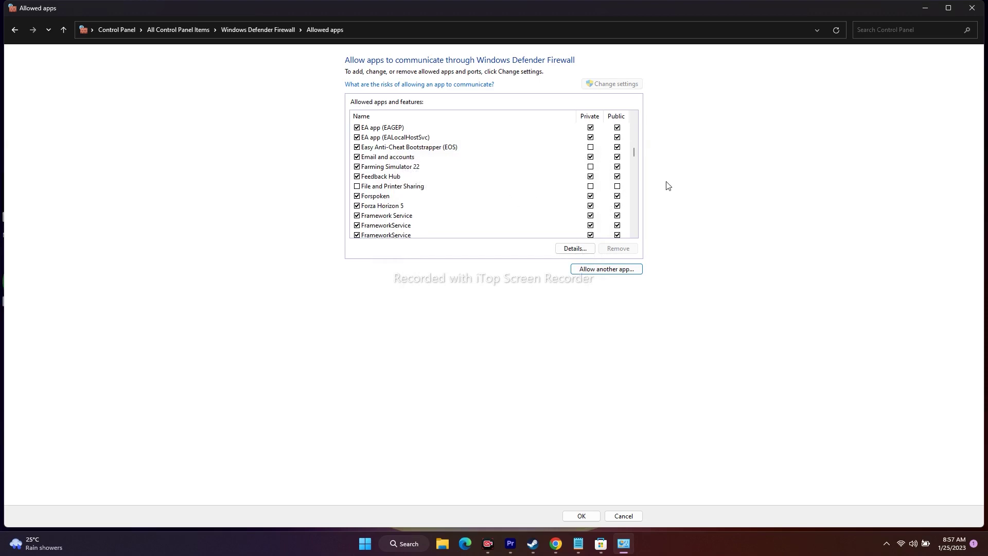
# Close the Allowed apps window and switch to the Chrome browser
pyautogui.click(972, 9)
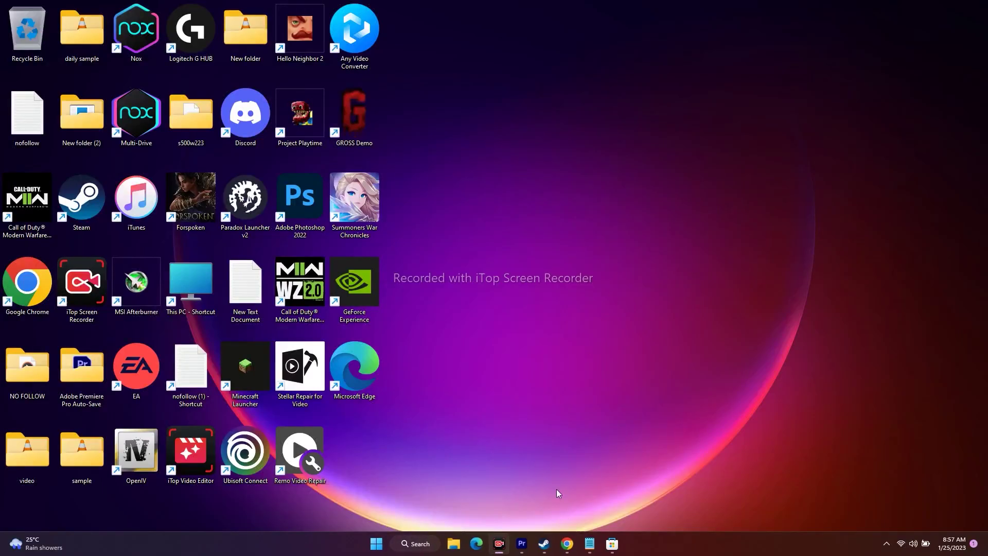
pyautogui.click(567, 544)
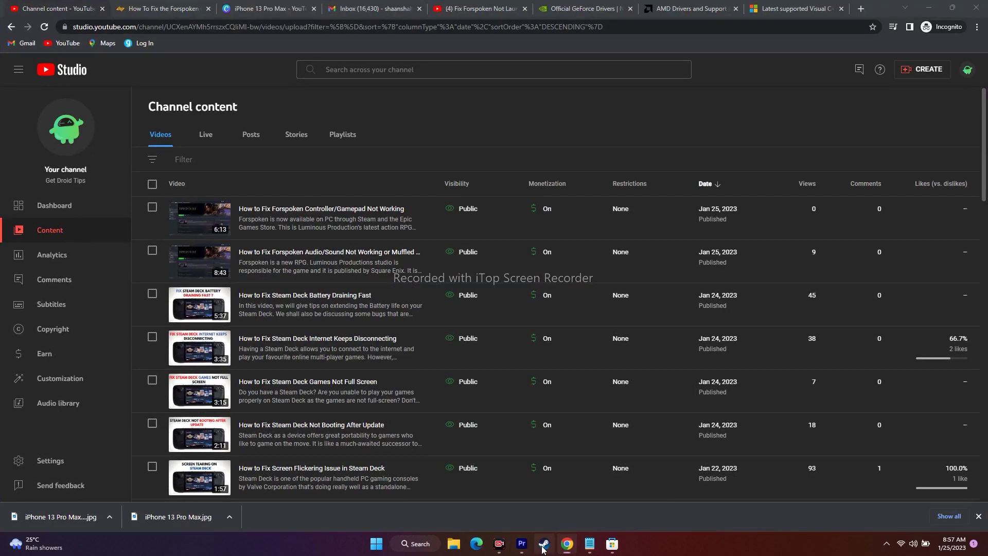
# Minimize Steam, bring up the NVIDIA GeForce drivers page in Chrome, and allow its push notifications
pyautogui.click(545, 549)
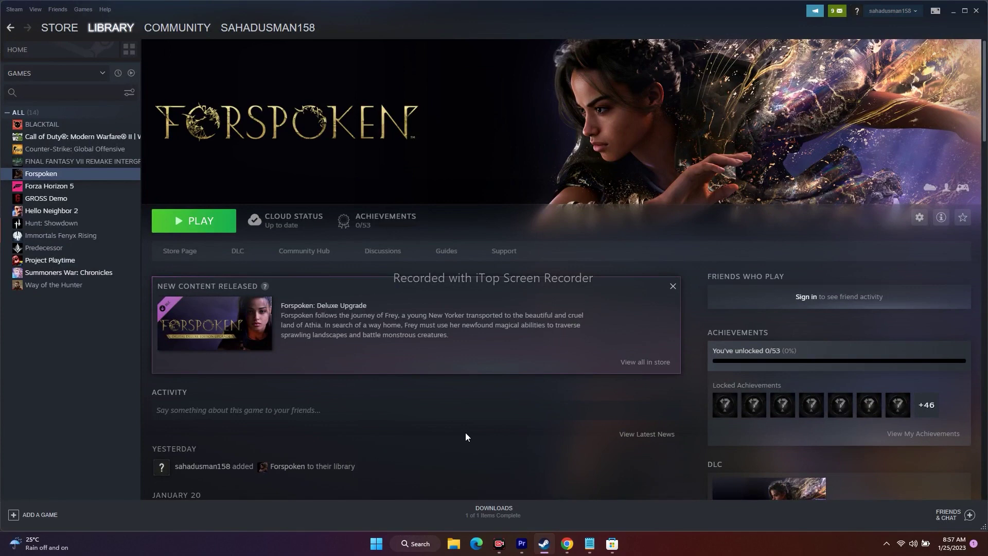
pyautogui.click(954, 12)
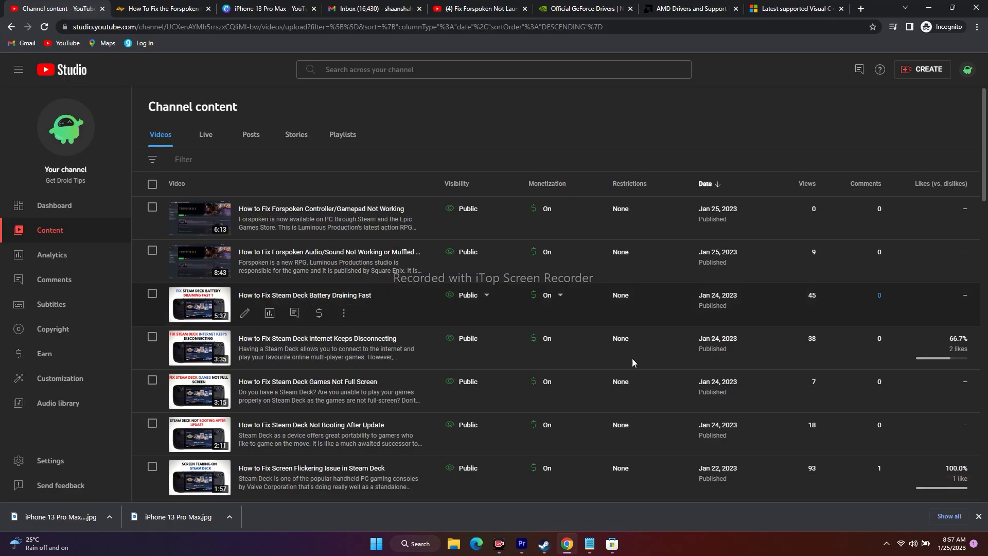
pyautogui.click(590, 8)
pyautogui.click(669, 8)
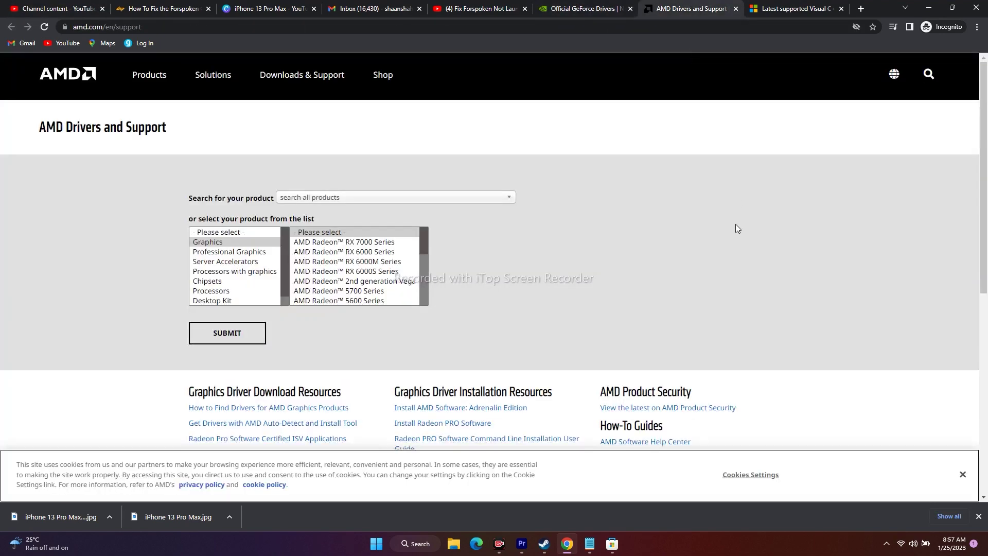
pyautogui.click(598, 5)
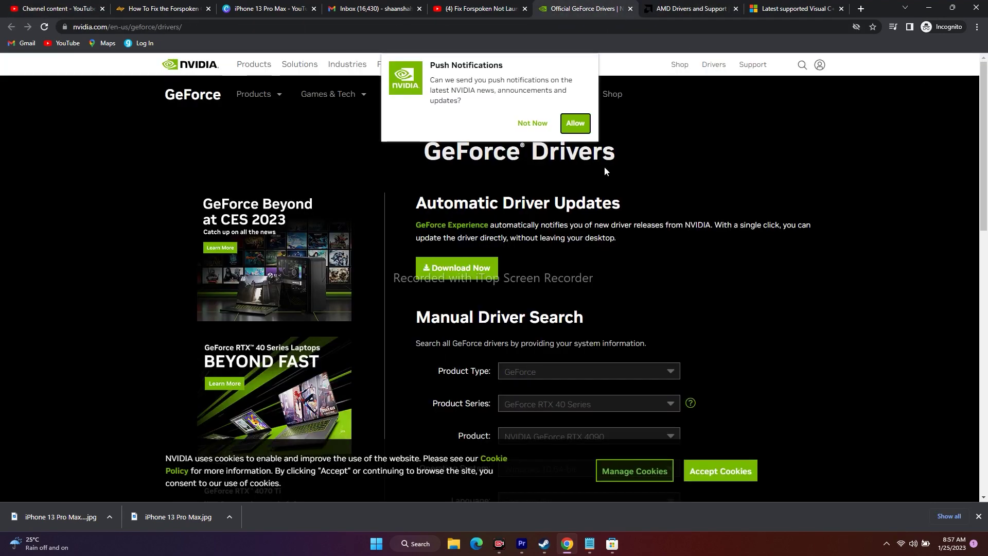
pyautogui.click(573, 124)
# Run a manual driver search for GeForce, GeForce RTX 40 Series, NVIDIA GeForce RTX 4090, Windows 11 and English (US)
pyautogui.scroll(-2, 892, 220)
pyautogui.scroll(-1, 892, 221)
pyautogui.scroll(2, 892, 221)
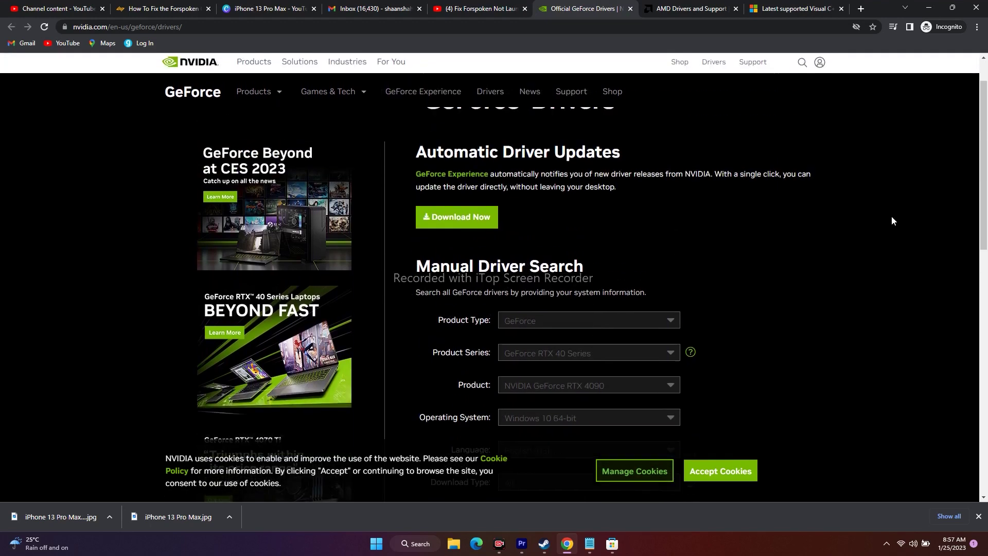
pyautogui.scroll(-4, 892, 221)
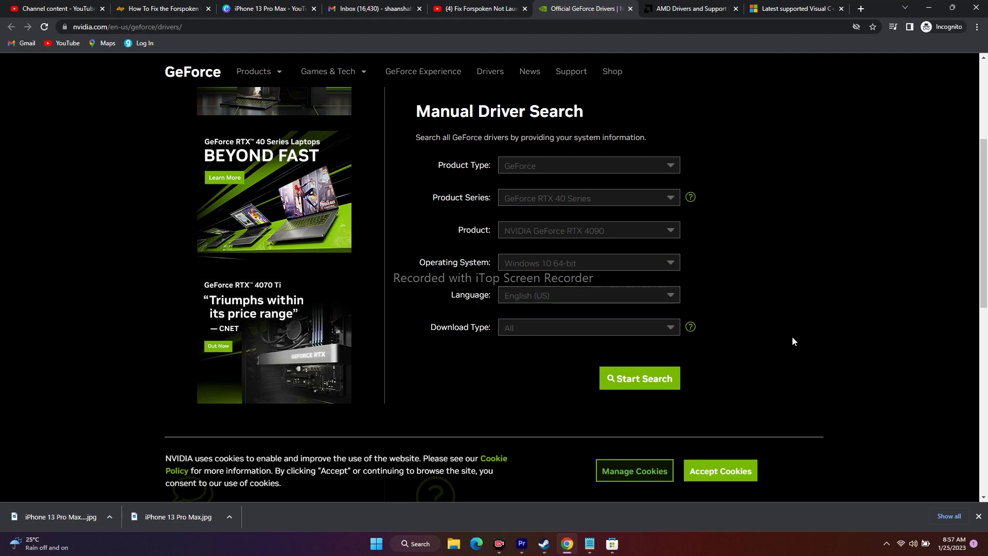
pyautogui.click(536, 169)
pyautogui.click(533, 199)
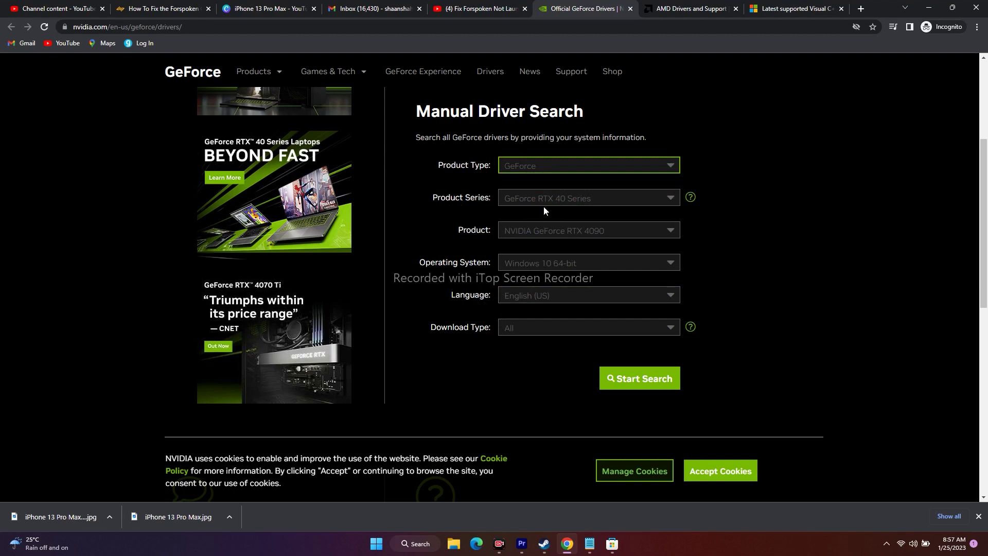
pyautogui.scroll(-1, 616, 208)
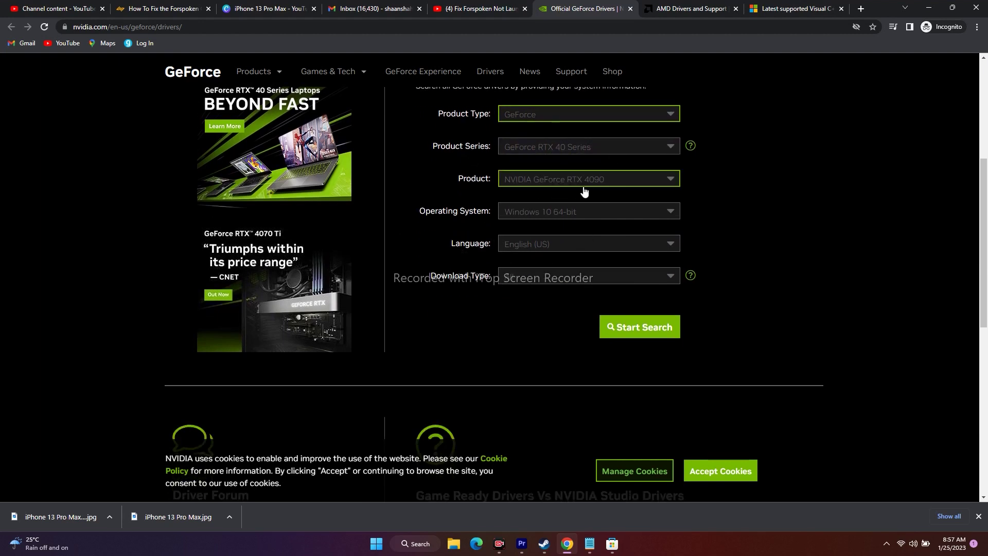
pyautogui.click(614, 186)
pyautogui.click(786, 224)
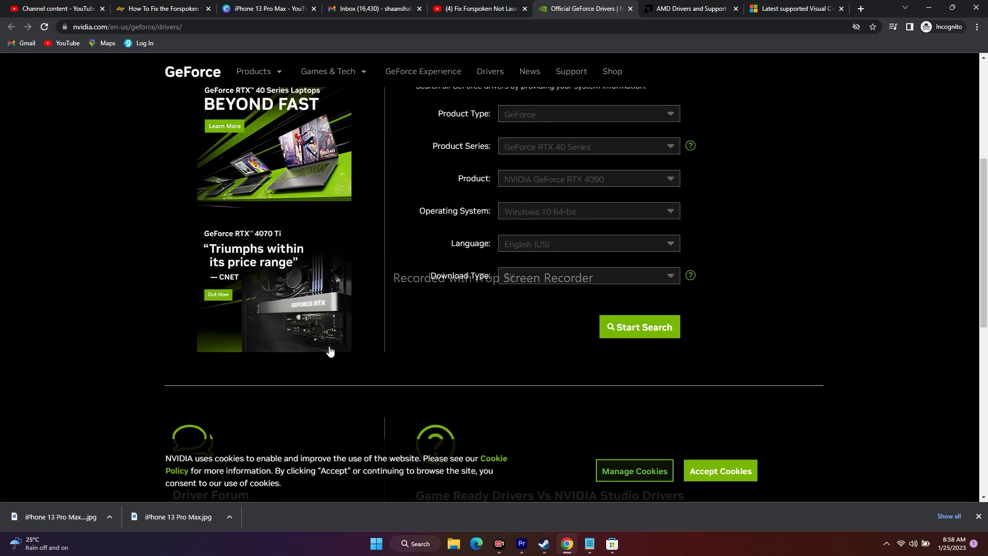
pyautogui.click(573, 213)
pyautogui.click(556, 243)
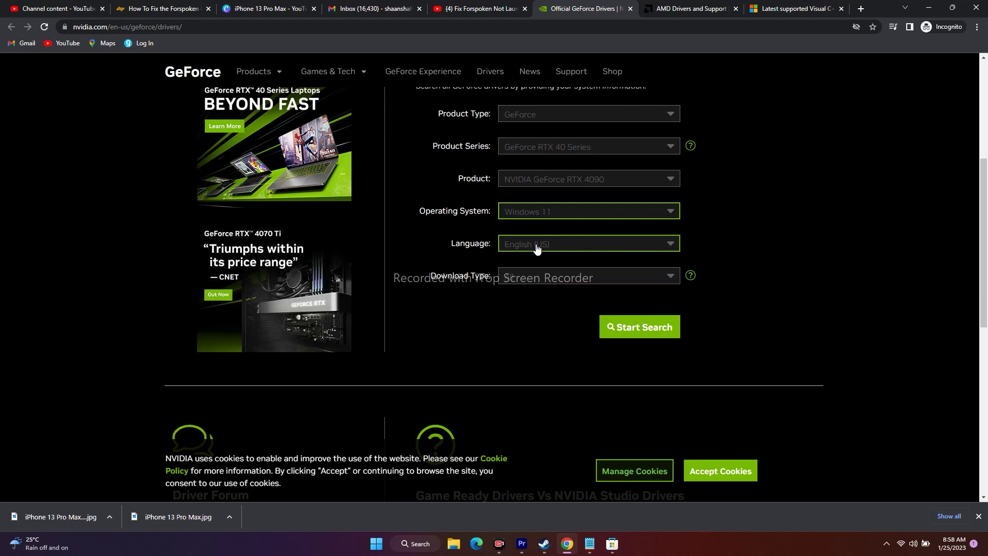
pyautogui.click(647, 332)
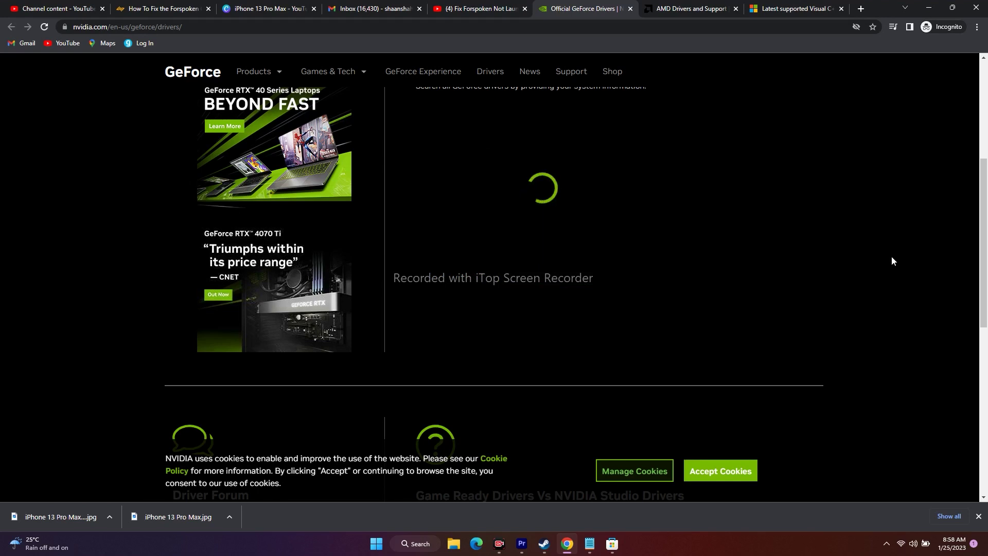
# Examine the results of the manual driver search and the rest of the GeForce drivers page
pyautogui.scroll(2, 893, 261)
pyautogui.scroll(2, 893, 261)
pyautogui.scroll(-4, 892, 261)
pyautogui.scroll(-6, 892, 261)
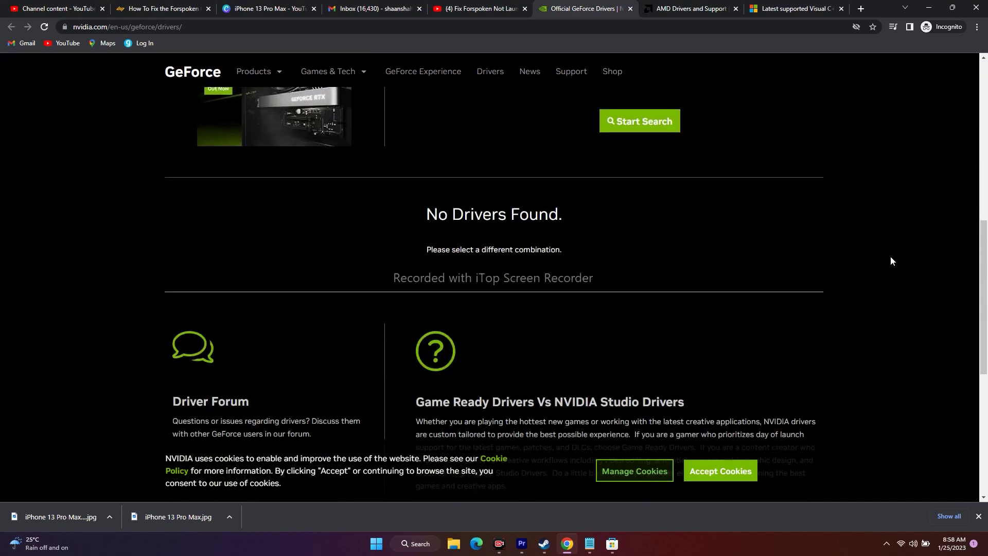
pyautogui.scroll(5, 893, 261)
pyautogui.scroll(5, 892, 261)
pyautogui.scroll(-12, 892, 261)
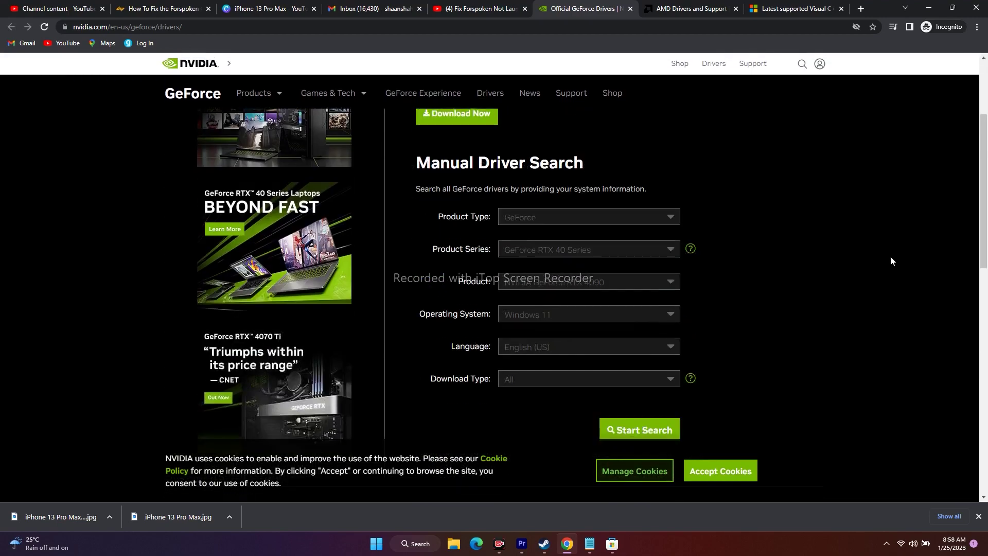
pyautogui.scroll(12, 893, 261)
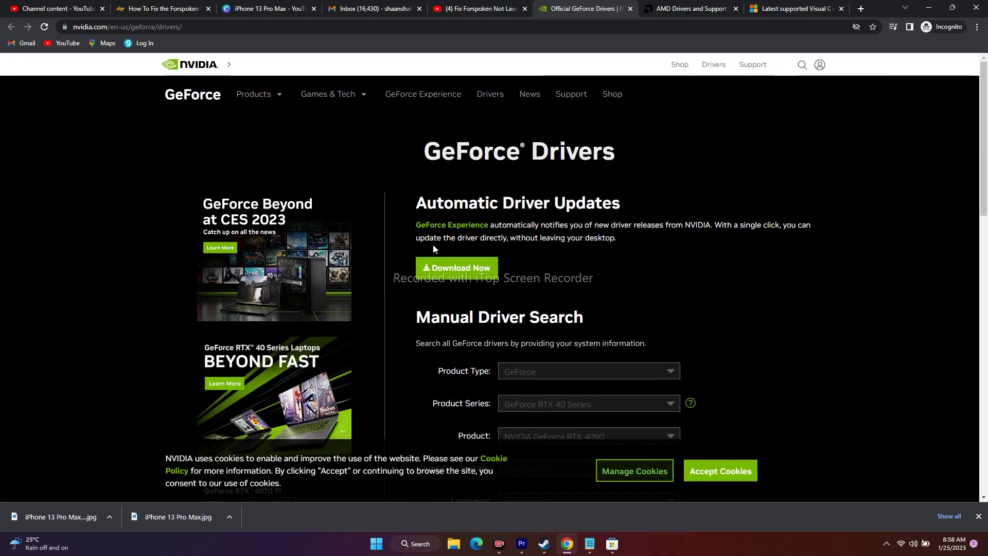
# Download the GeForce Experience installer offered for automatic driver updates
pyautogui.scroll(-5, 707, 242)
pyautogui.scroll(5, 712, 241)
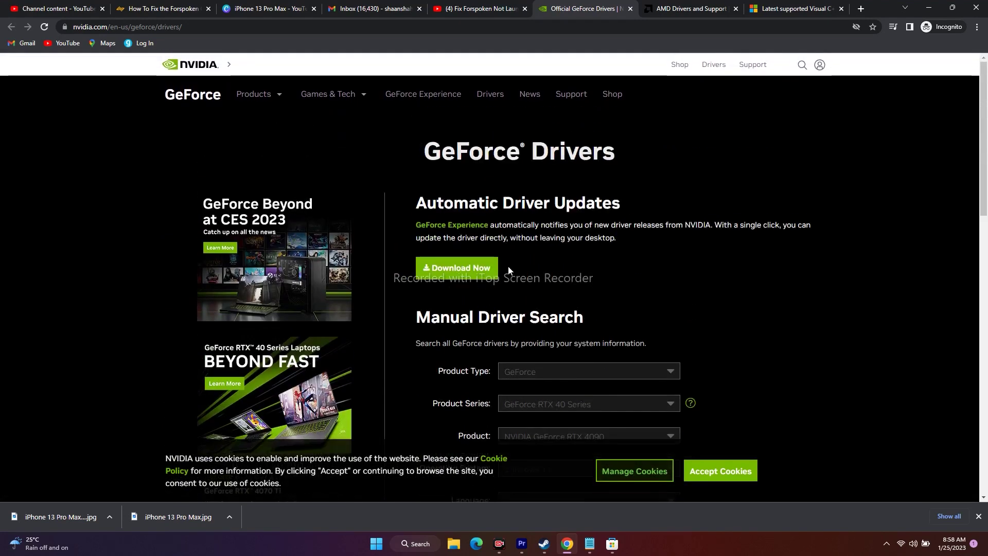
pyautogui.click(468, 267)
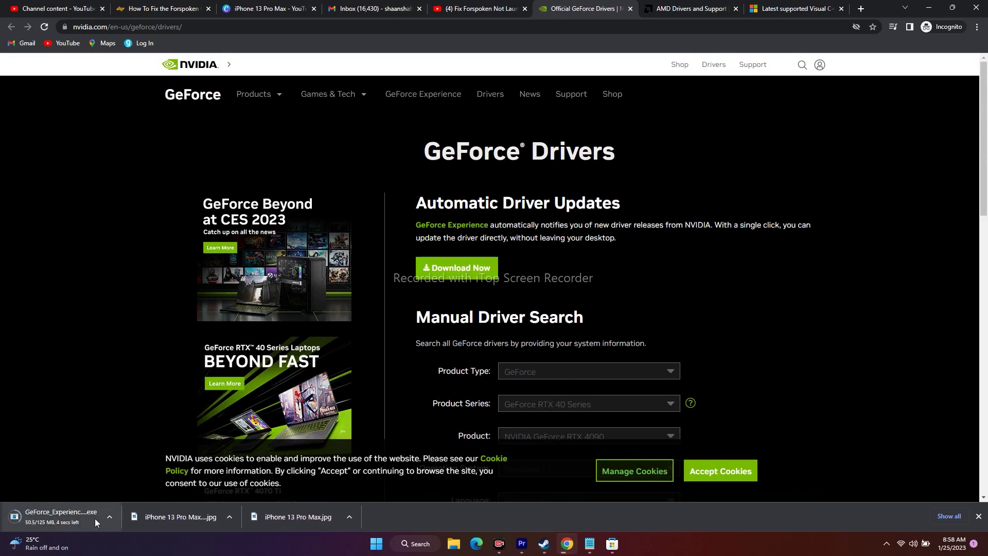
pyautogui.scroll(-10, 708, 340)
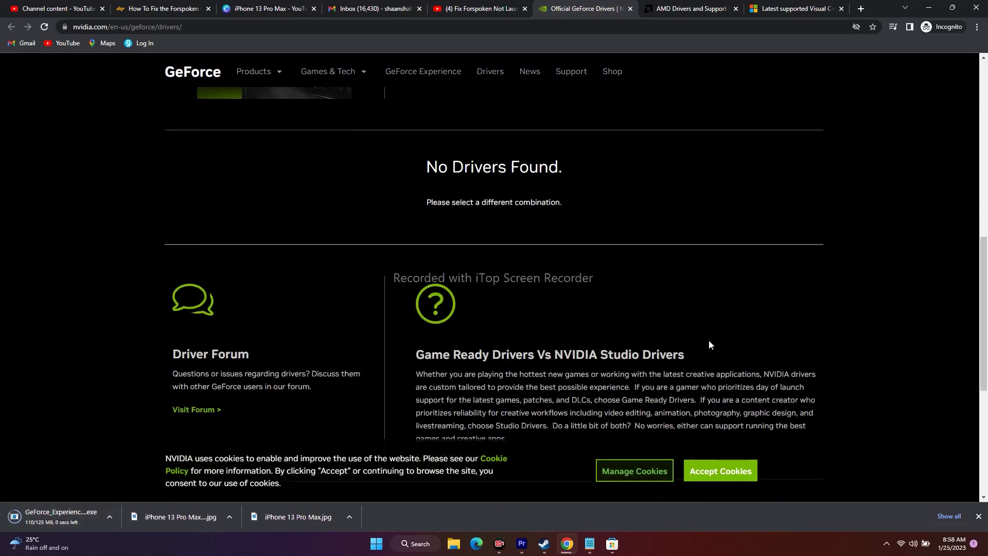
pyautogui.scroll(-5, 708, 340)
pyautogui.scroll(12, 709, 339)
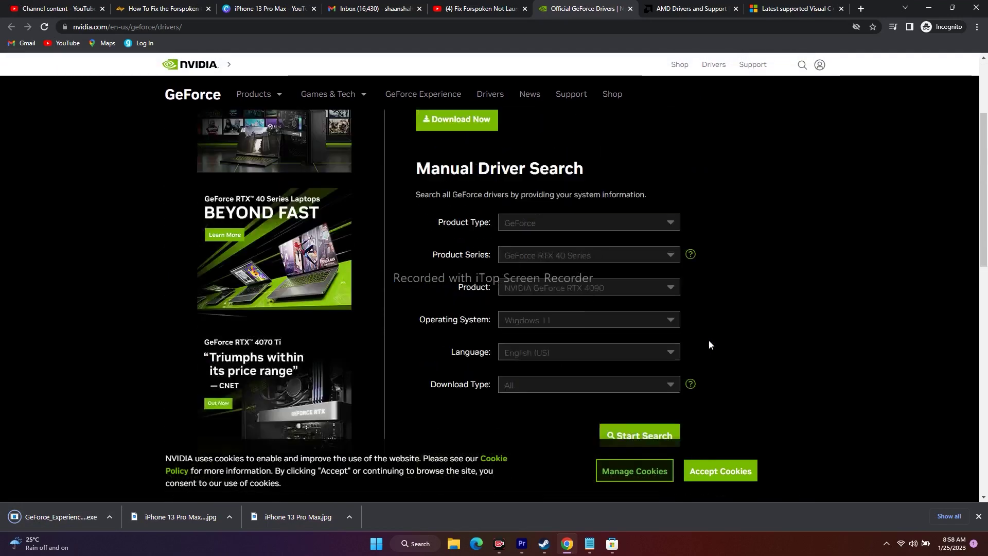
pyautogui.scroll(3, 709, 340)
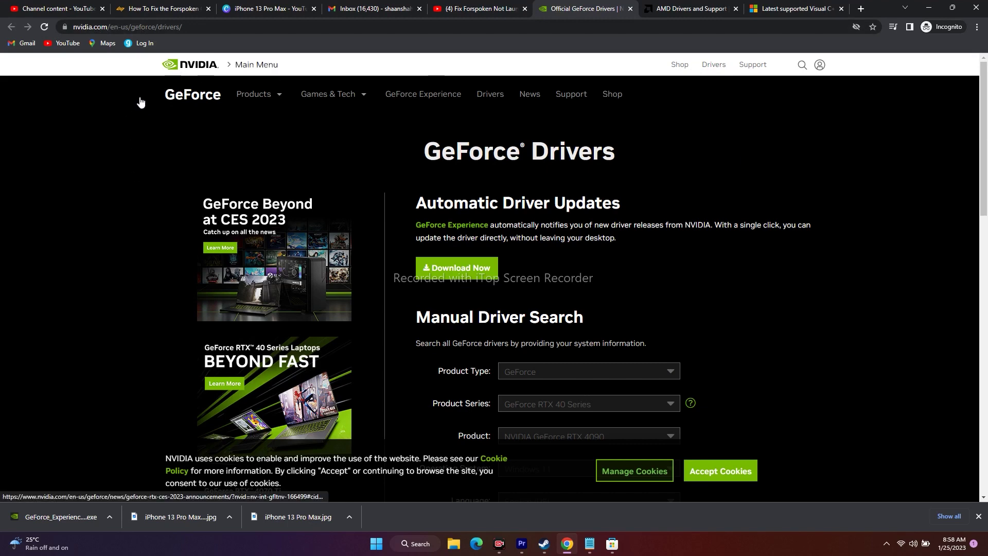
# On NVIDIA's general driver downloads page, set the operating system to Windows 11 and search for the RTX 4090 Game Ready Driver
pyautogui.click(721, 65)
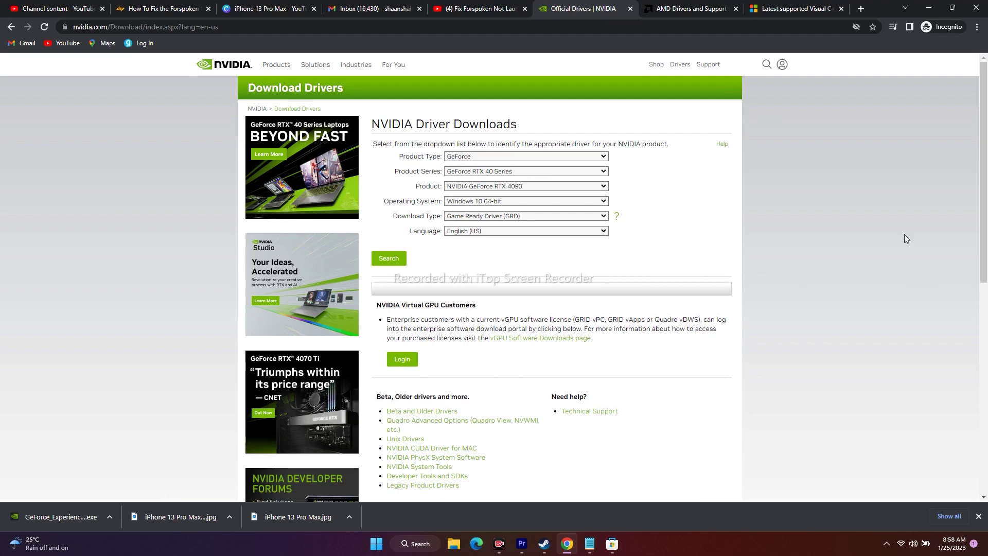
pyautogui.scroll(-1, 572, 229)
pyautogui.scroll(1, 515, 206)
pyautogui.click(486, 201)
pyautogui.click(484, 219)
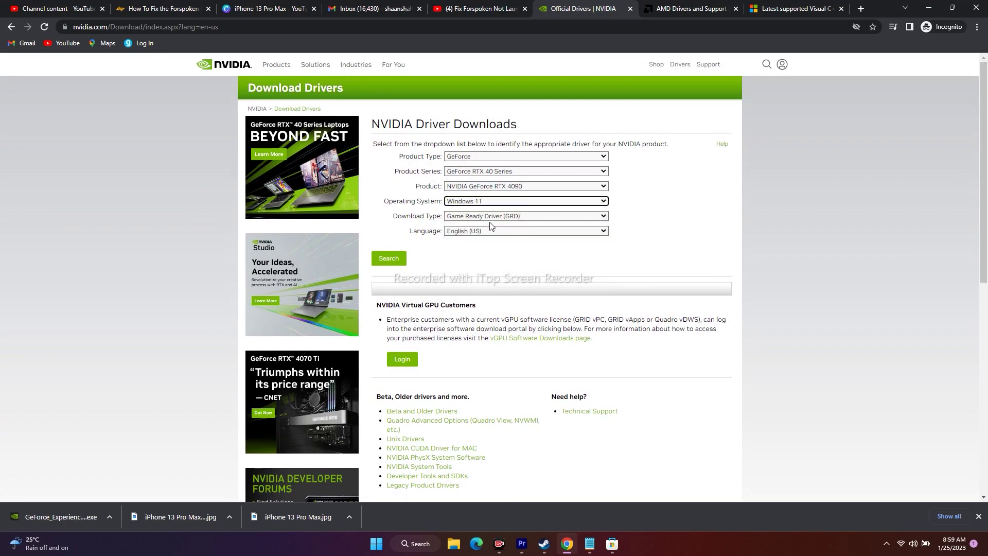
pyautogui.scroll(-1, 406, 221)
pyautogui.click(395, 211)
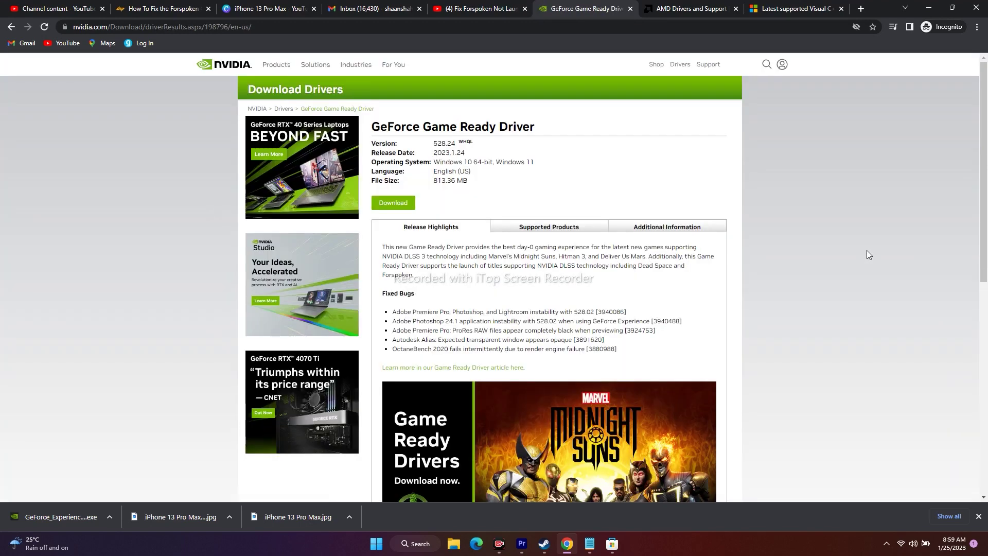
# Examine the Game Ready Driver's version, release date, file size and supported operating systems
pyautogui.moveTo(372, 143); pyautogui.dragTo(455, 144)
pyautogui.click(455, 146)
pyautogui.moveTo(465, 153); pyautogui.dragTo(434, 157)
pyautogui.moveTo(435, 182); pyautogui.dragTo(471, 190)
pyautogui.click(498, 179)
pyautogui.moveTo(534, 163); pyautogui.dragTo(434, 168)
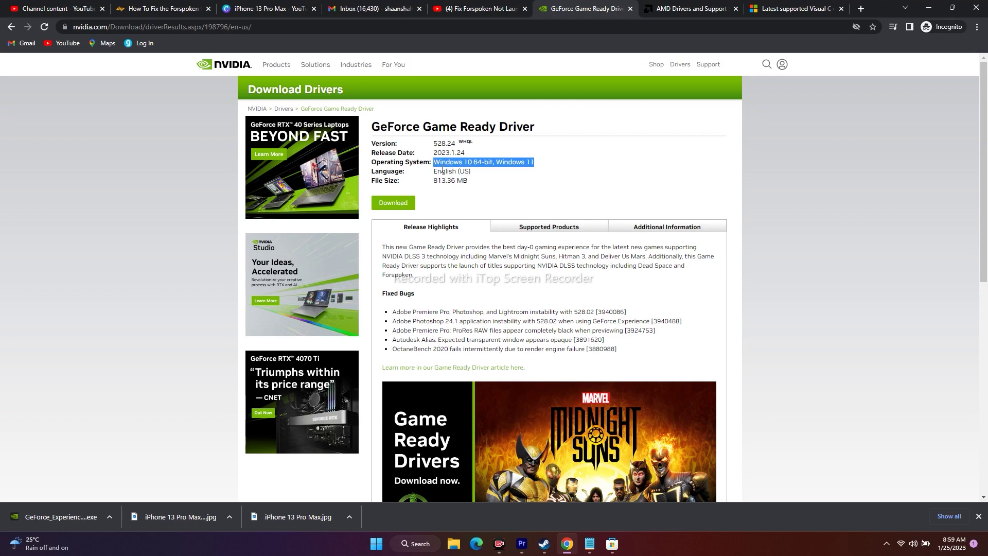
pyautogui.click(402, 188)
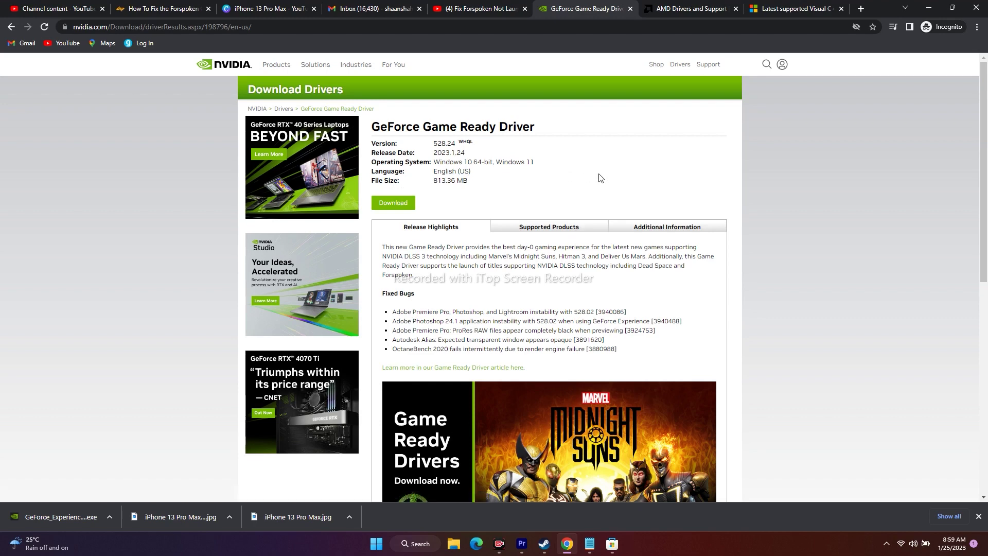
# On the AMD support page, dismiss the pop-up and submit Graphics, Radeon RX 6000 Series, RX 6800 Series, Radeon RX 6800
pyautogui.click(667, 7)
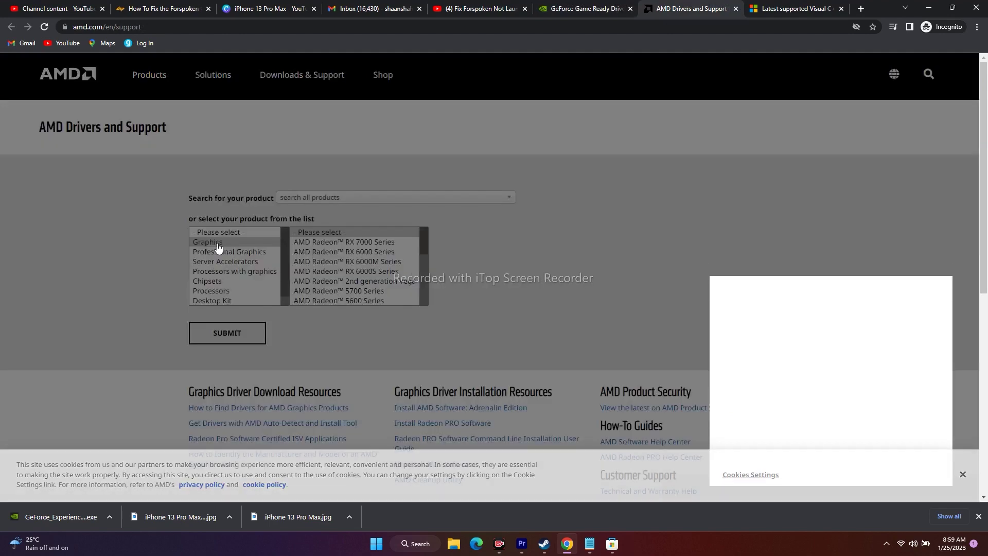
pyautogui.click(947, 248)
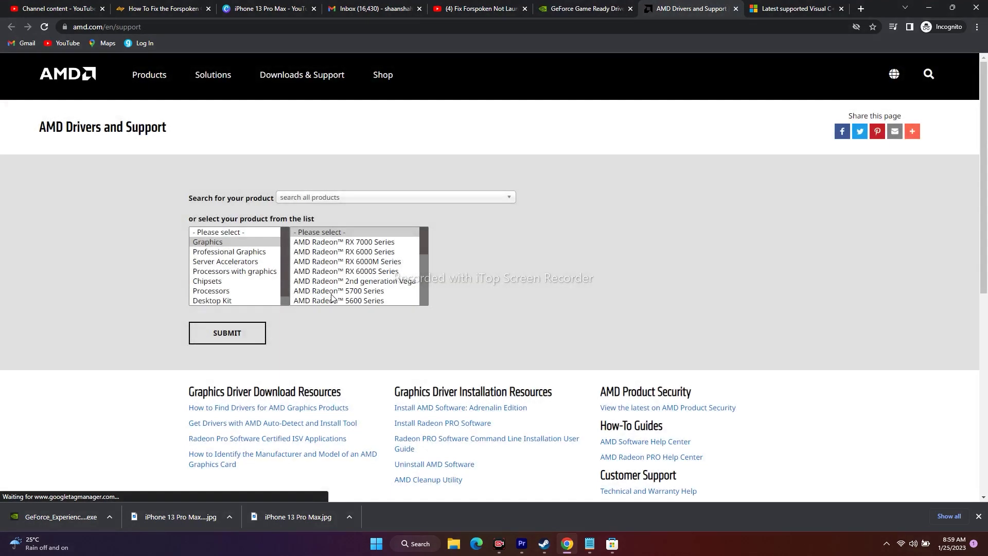
pyautogui.click(350, 251)
pyautogui.click(480, 252)
pyautogui.click(564, 254)
pyautogui.click(248, 332)
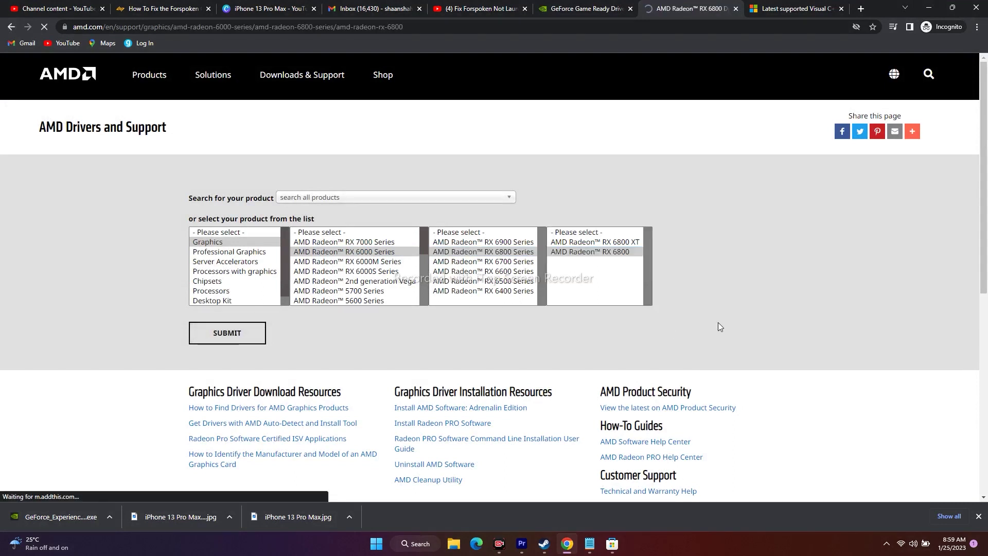
# Check the Radeon RX 6800 drivers listed for Windows 11 and Windows 10 64-bit, collapsing each section after viewing
pyautogui.scroll(-2, 622, 308)
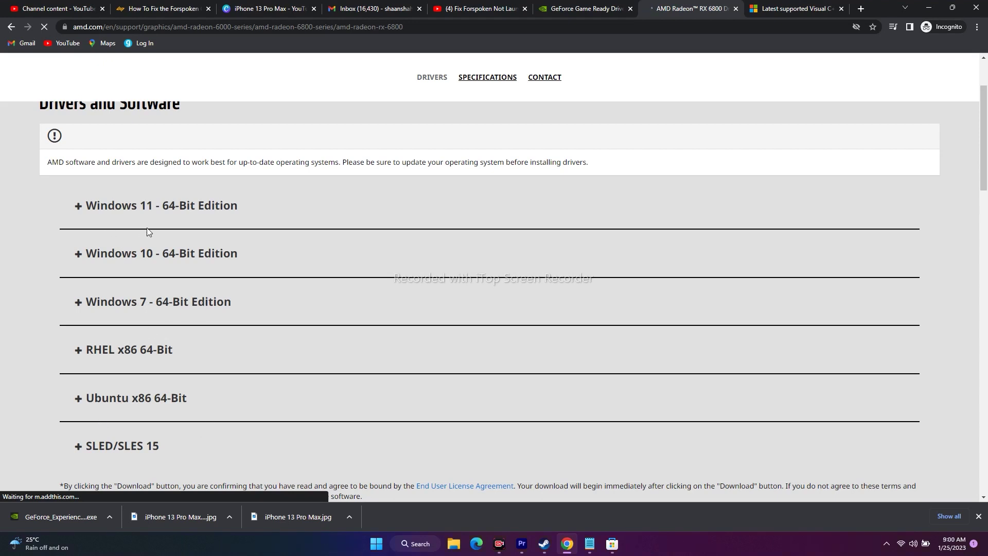
pyautogui.click(78, 207)
pyautogui.scroll(-1, 745, 265)
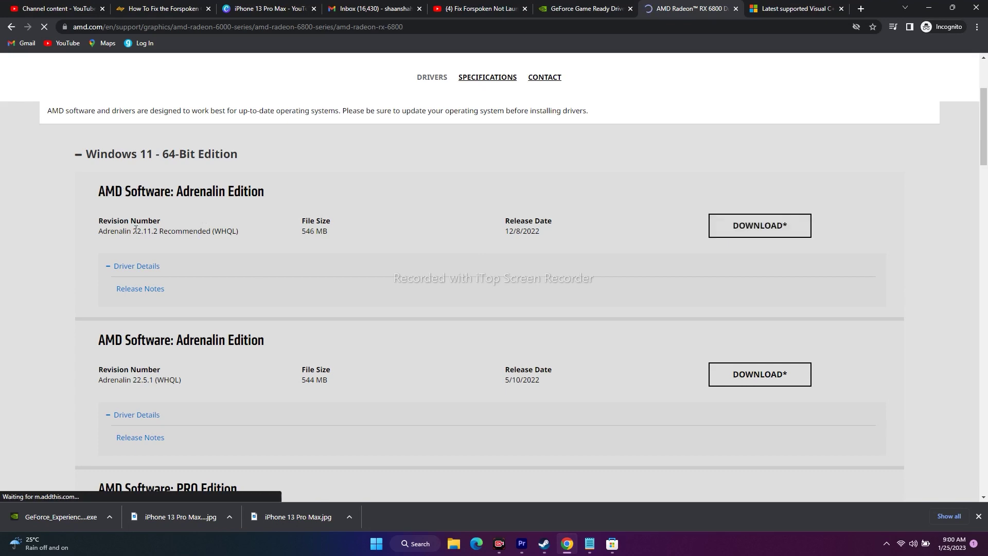
pyautogui.click(131, 165)
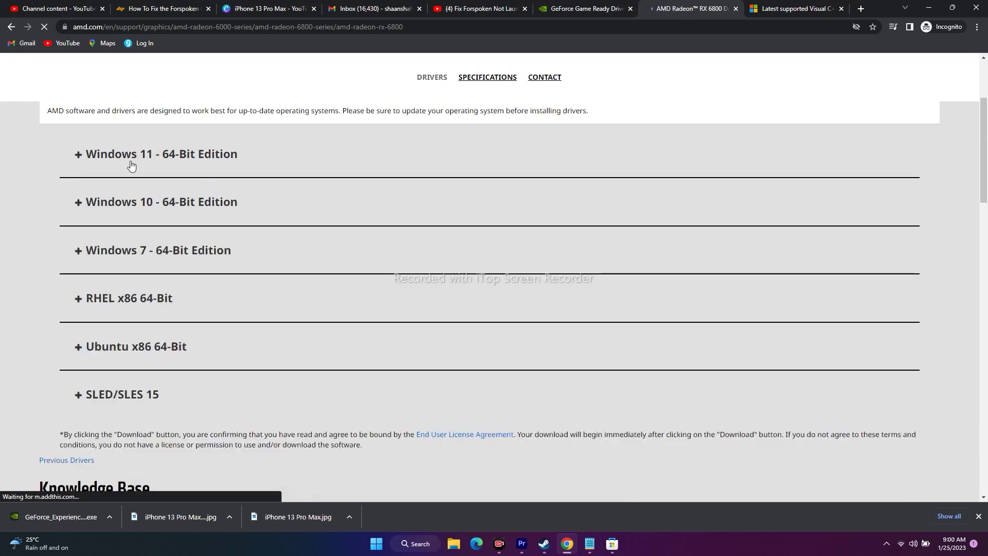
pyautogui.click(79, 202)
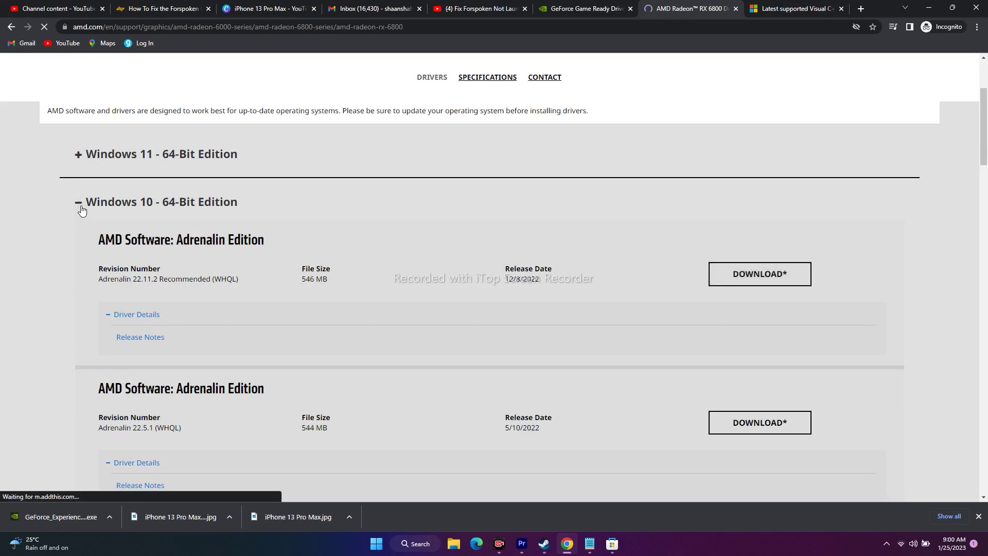
pyautogui.click(82, 208)
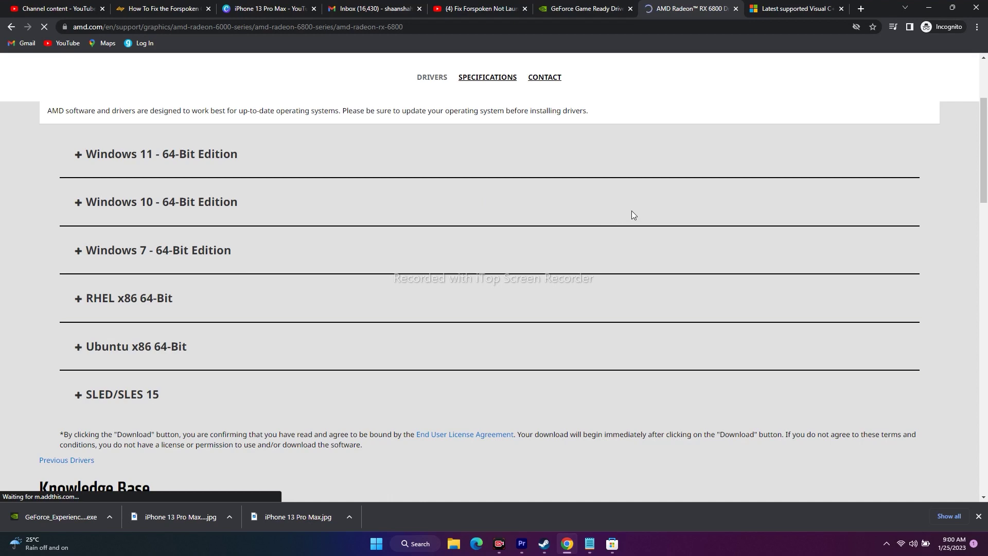
# Switch from the browser and Steam to the Windows Graphics settings and review the custom graphics options listed for apps
pyautogui.click(930, 7)
pyautogui.click(543, 541)
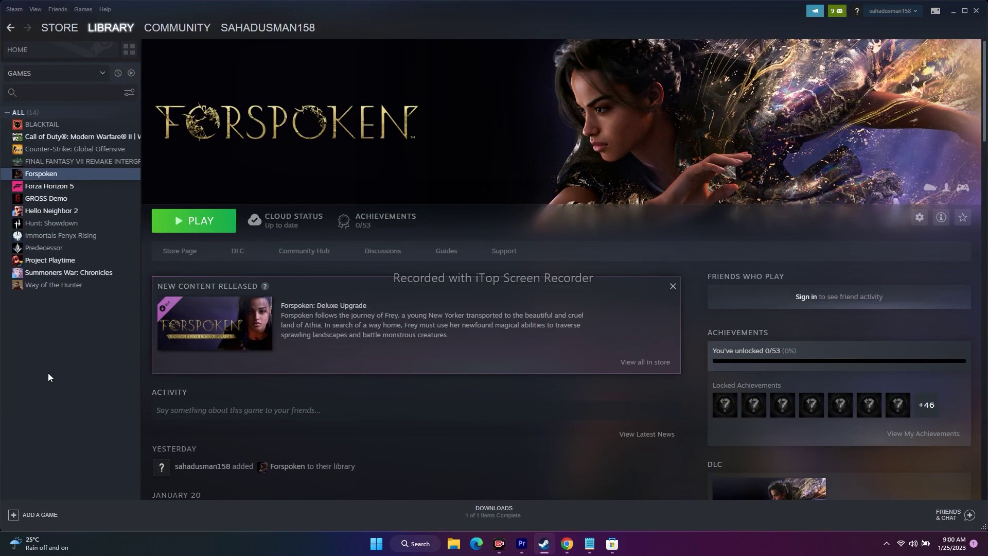
pyautogui.click(953, 11)
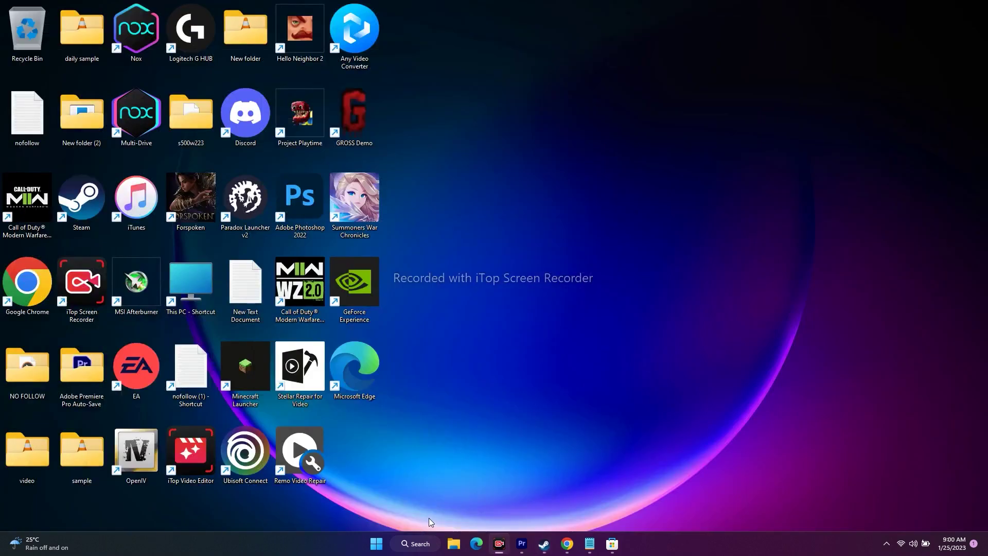
pyautogui.click(421, 547)
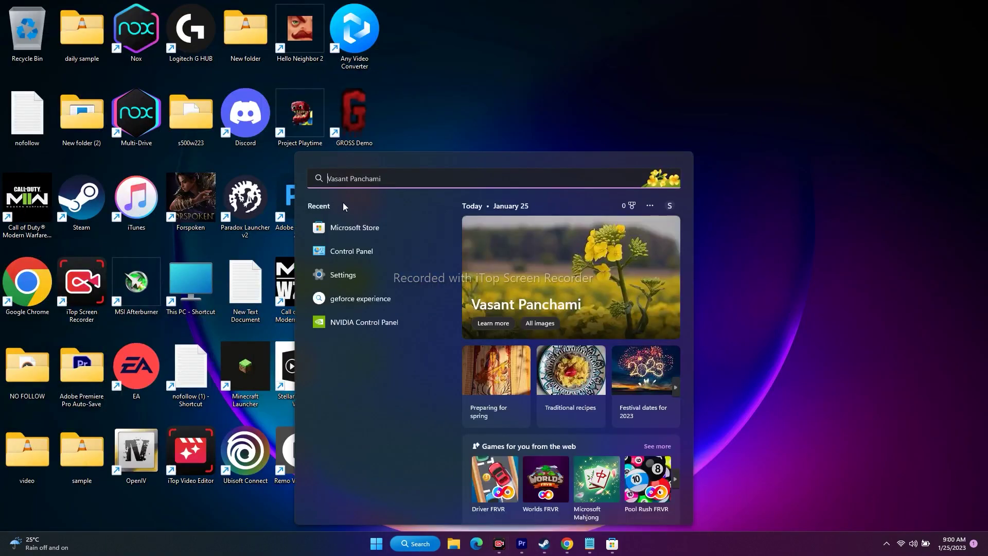
pyautogui.write('GR')
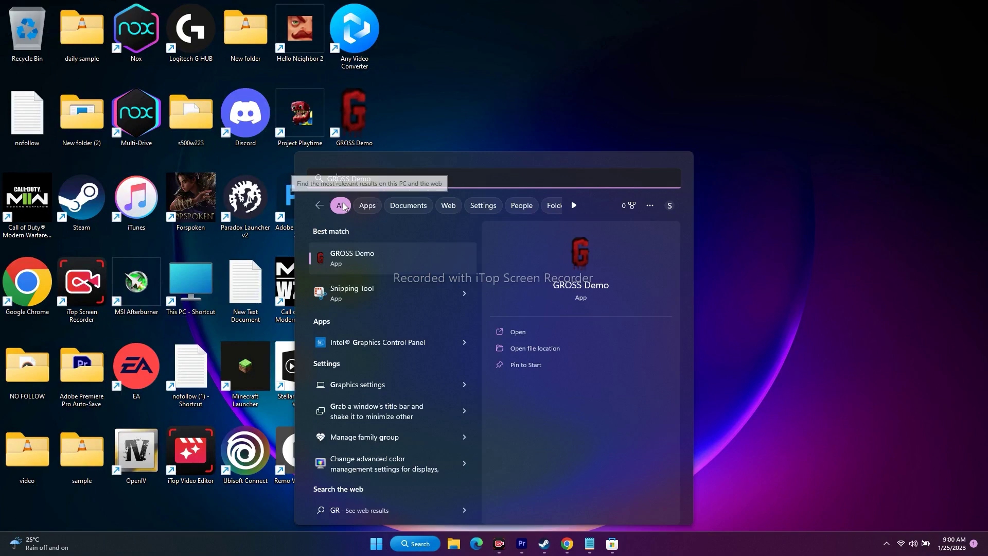
pyautogui.click(378, 384)
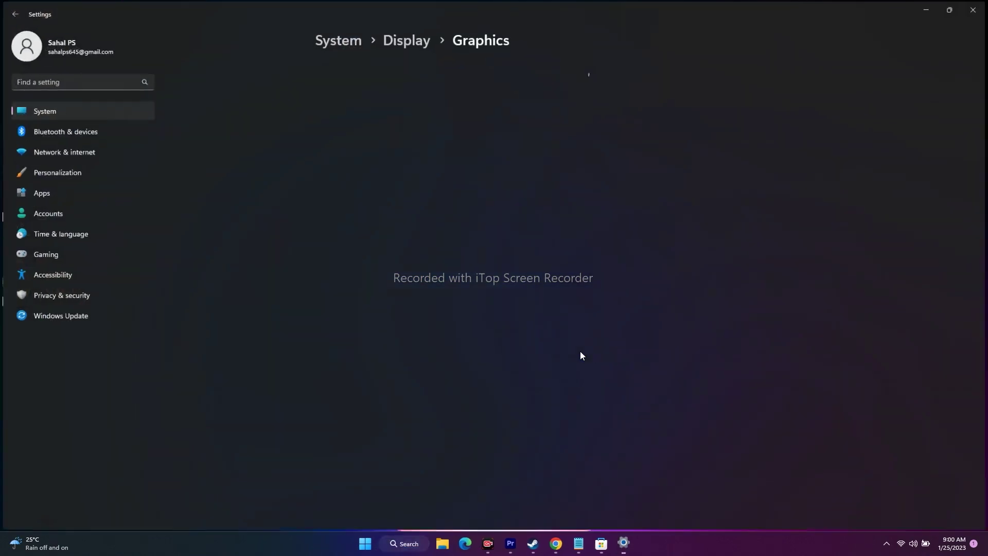
pyautogui.scroll(-3, 683, 219)
pyautogui.scroll(3, 683, 220)
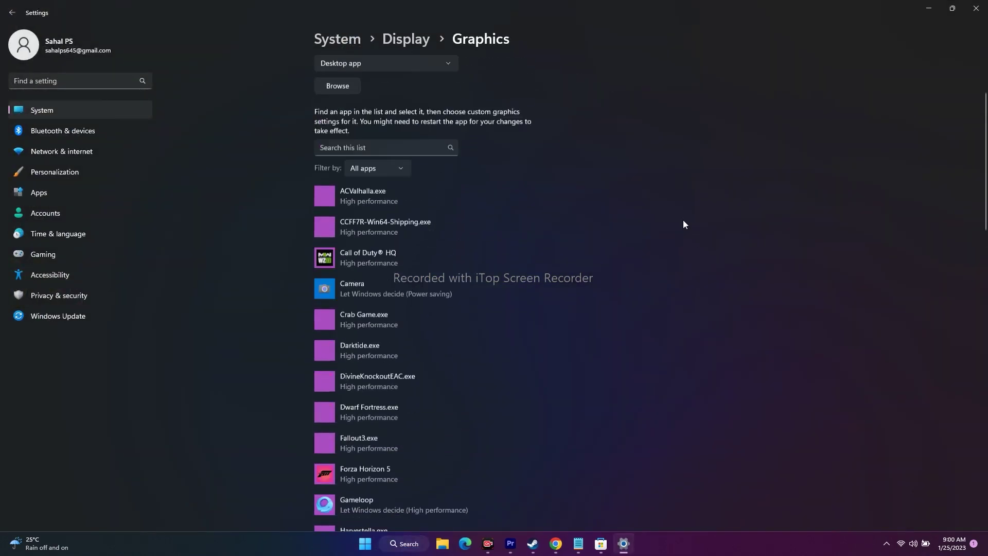
pyautogui.scroll(-6, 683, 222)
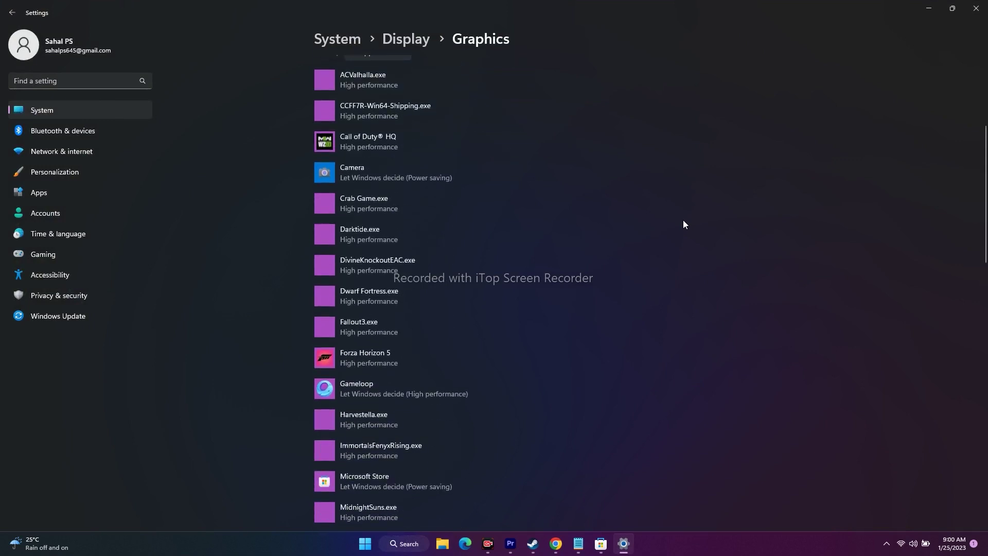
pyautogui.scroll(-8, 684, 221)
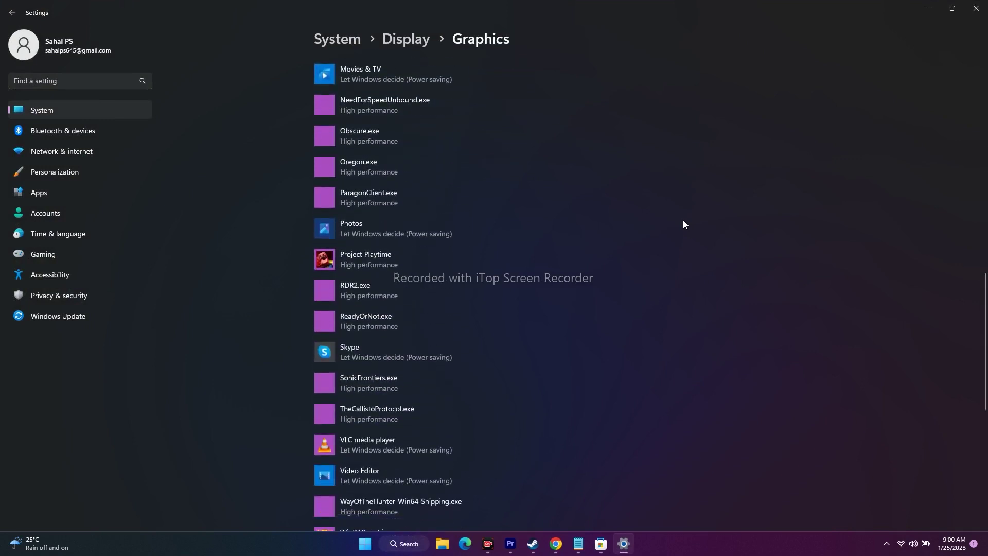
pyautogui.scroll(12, 683, 221)
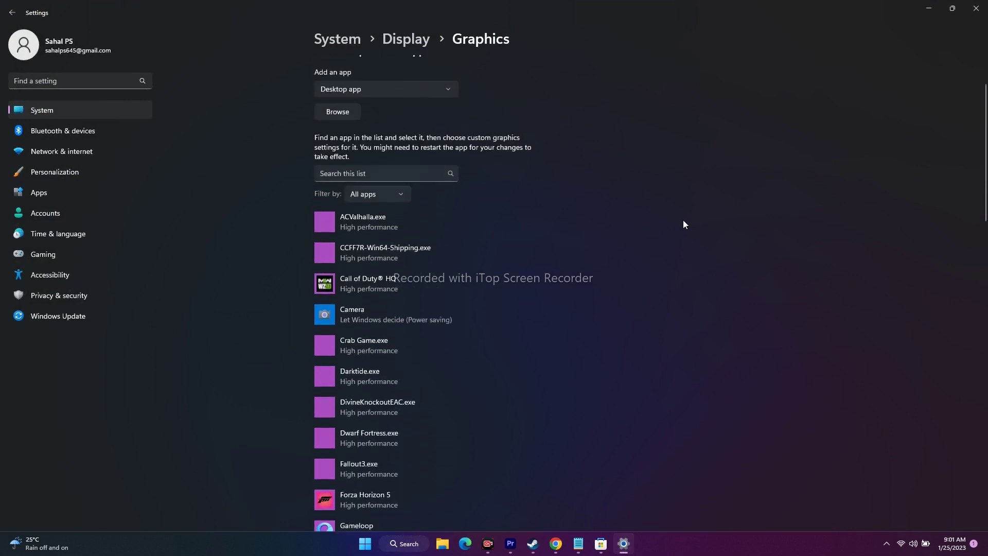
# Start adding a desktop app to the custom graphics options and browse to C:\Program Files (x86)\Steam
pyautogui.scroll(2, 669, 220)
pyautogui.click(342, 183)
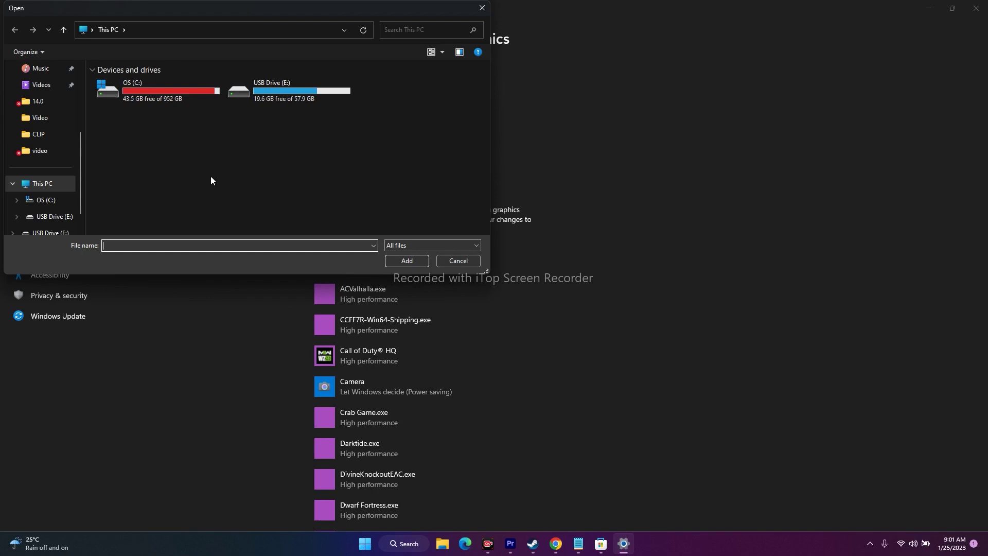
pyautogui.doubleClick(134, 92)
pyautogui.scroll(-5, 146, 145)
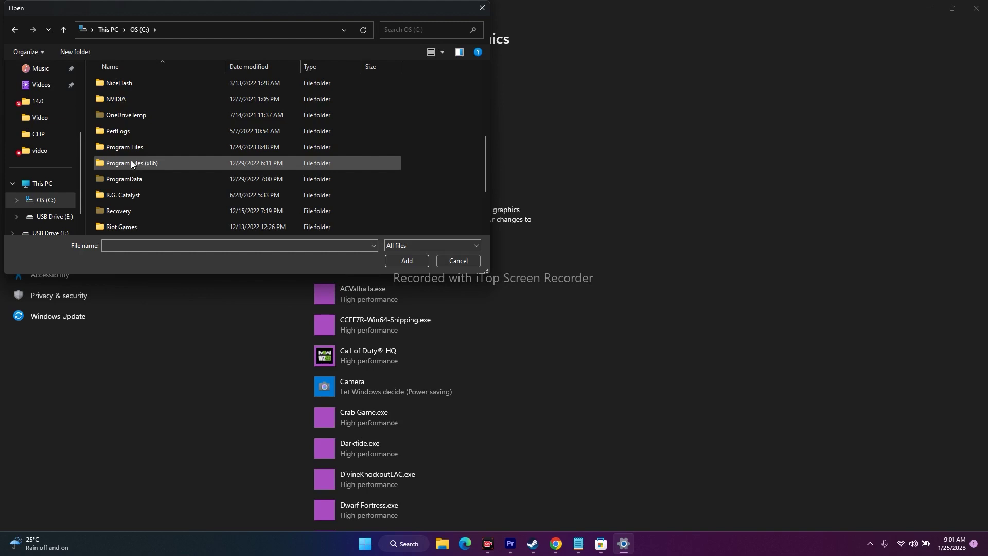
pyautogui.doubleClick(141, 162)
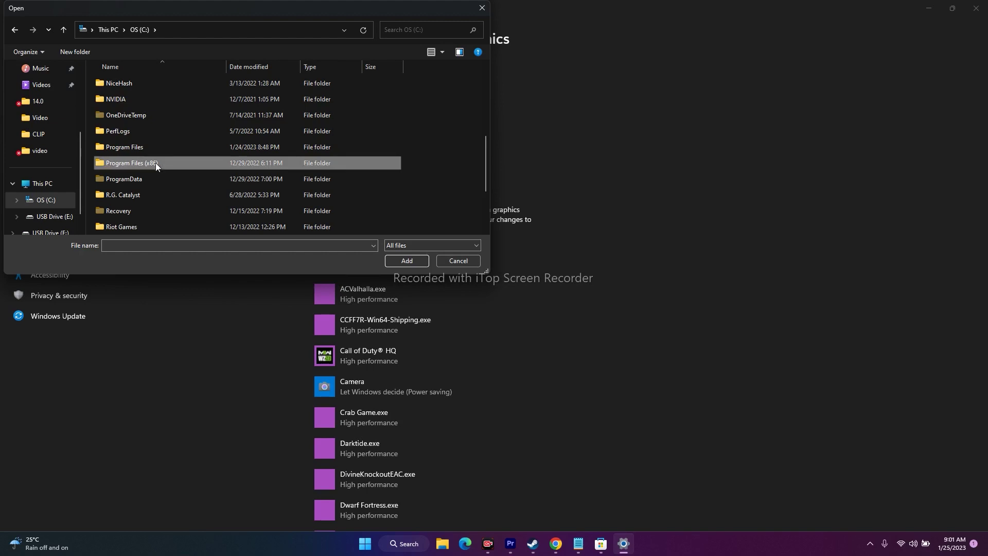
pyautogui.scroll(-6, 154, 144)
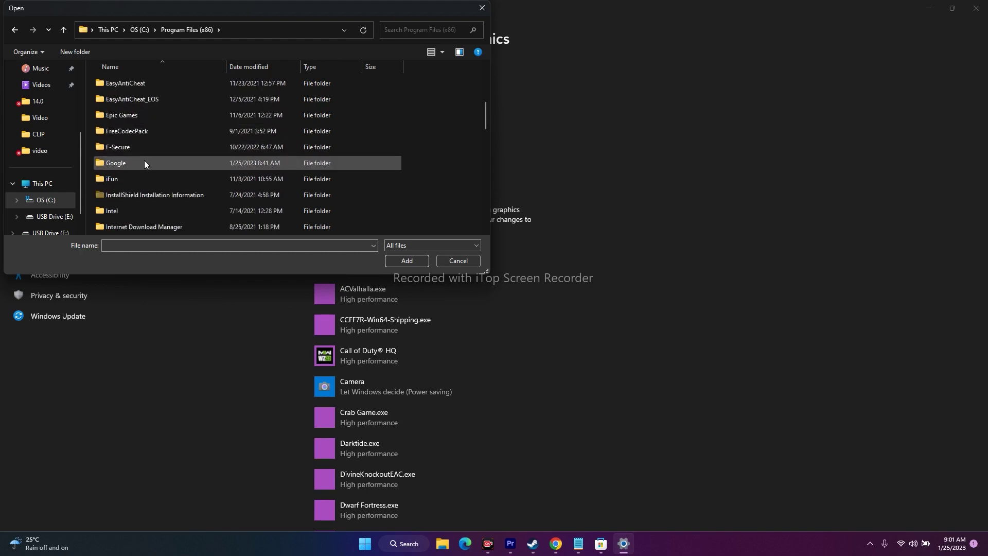
pyautogui.scroll(-5, 139, 170)
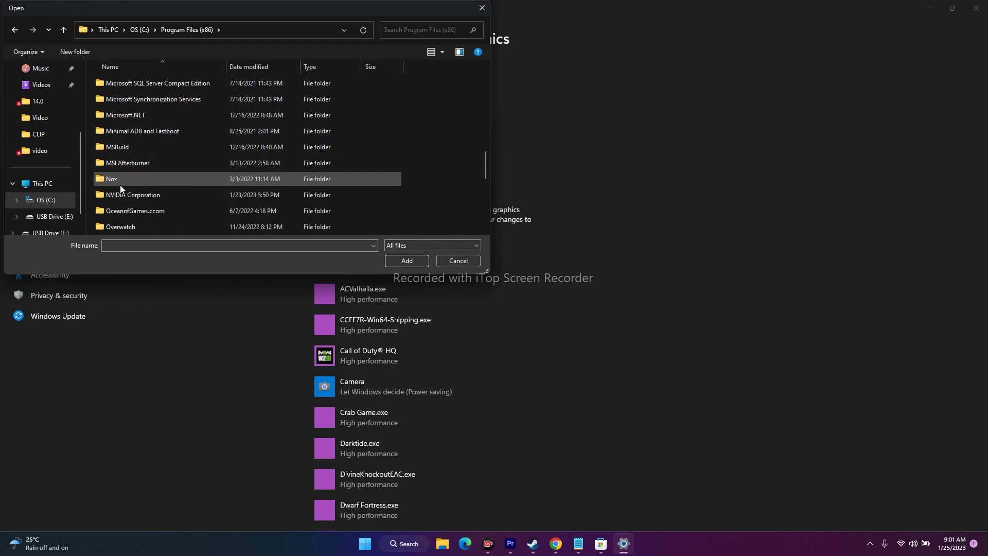
pyautogui.doubleClick(114, 195)
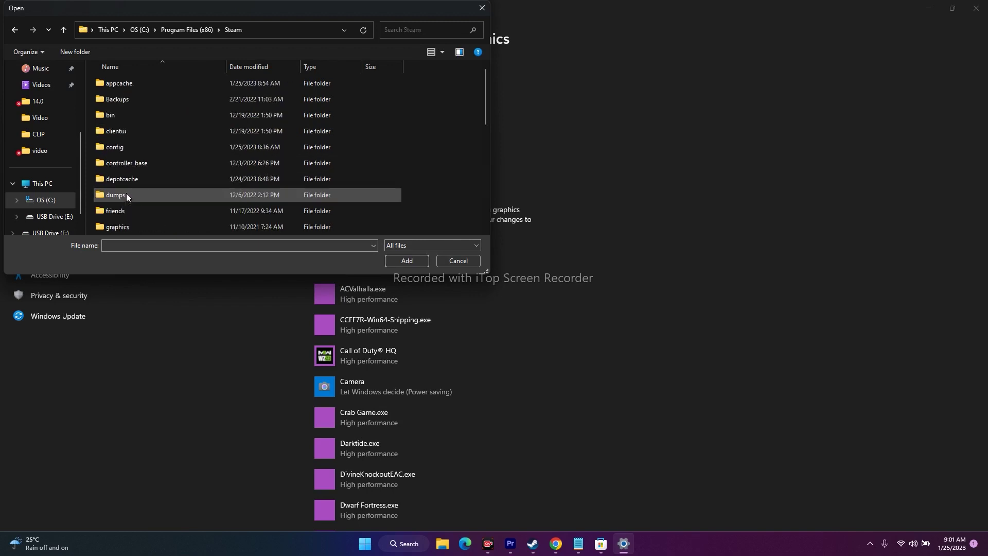
# Add the FORSPOKEN application from the steamapps\common\FORSPOKEN folder to the custom graphics app list
pyautogui.scroll(-3, 151, 156)
pyautogui.scroll(-1, 151, 160)
pyautogui.doubleClick(147, 161)
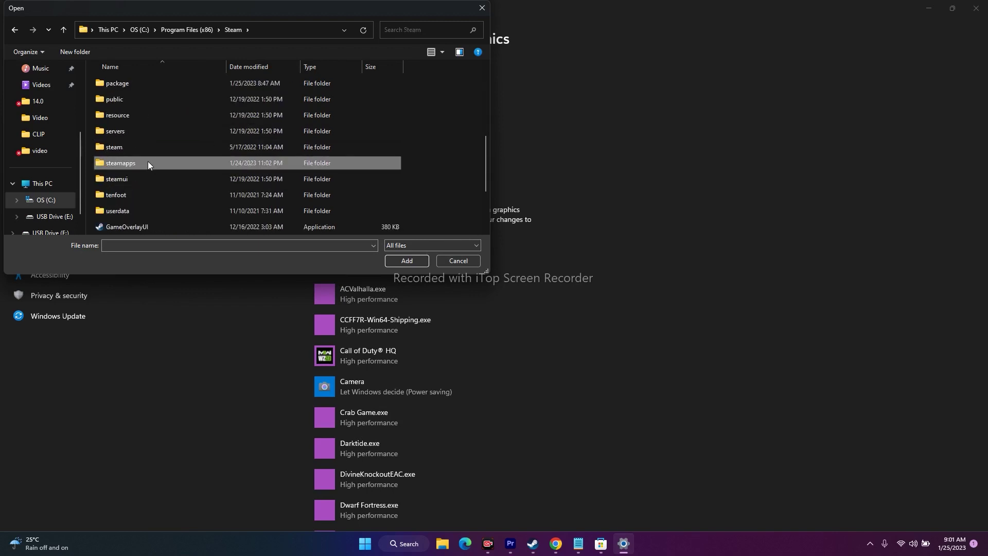
pyautogui.doubleClick(140, 84)
pyautogui.scroll(-3, 150, 149)
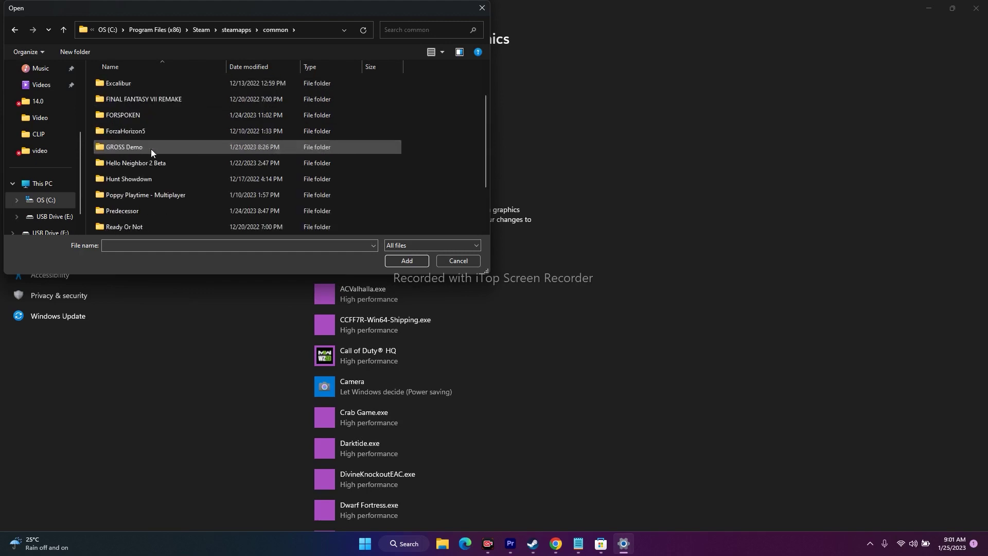
pyautogui.scroll(3, 150, 150)
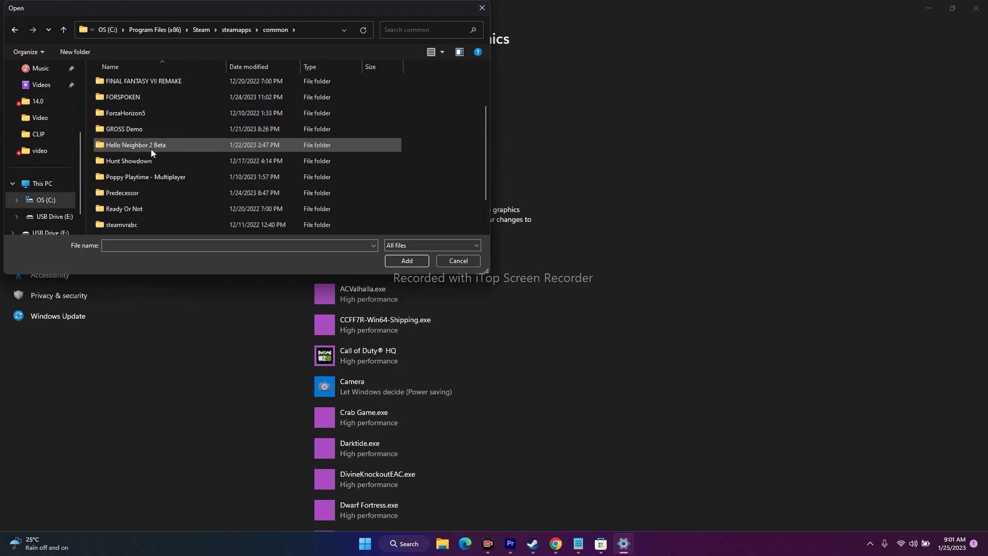
pyautogui.doubleClick(132, 162)
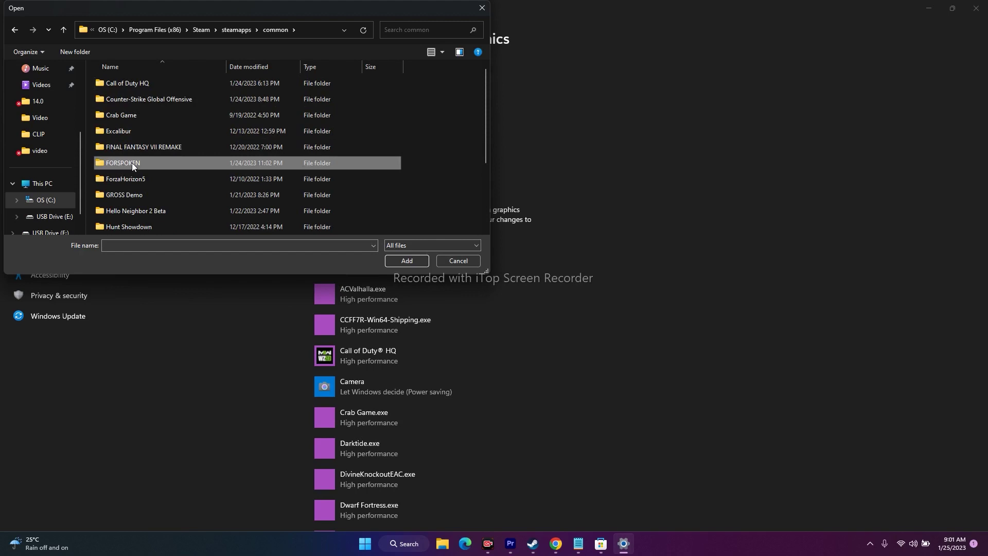
pyautogui.click(158, 133)
pyautogui.click(404, 261)
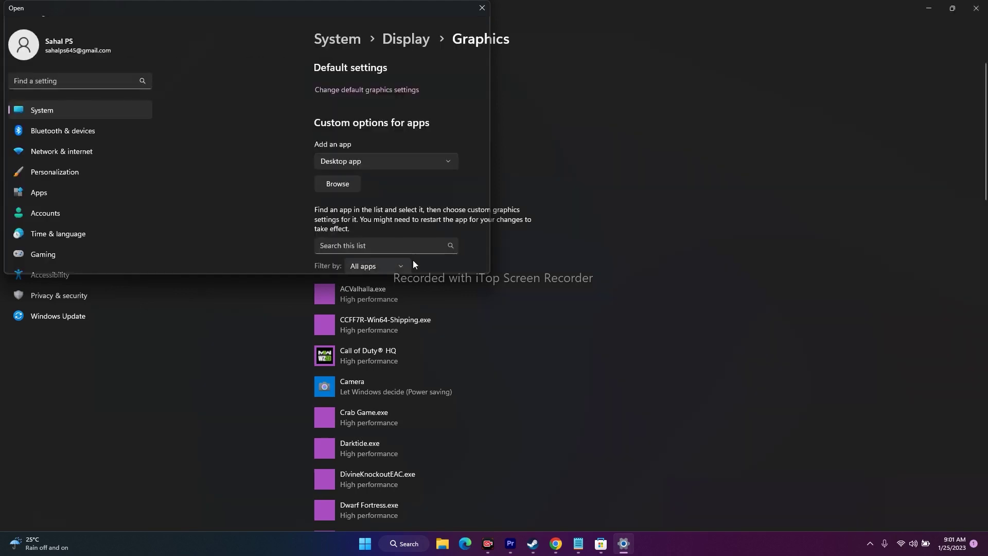
# Set FORSPOKEN's graphics preference to High performance, save it, and close Settings
pyautogui.scroll(-2, 693, 229)
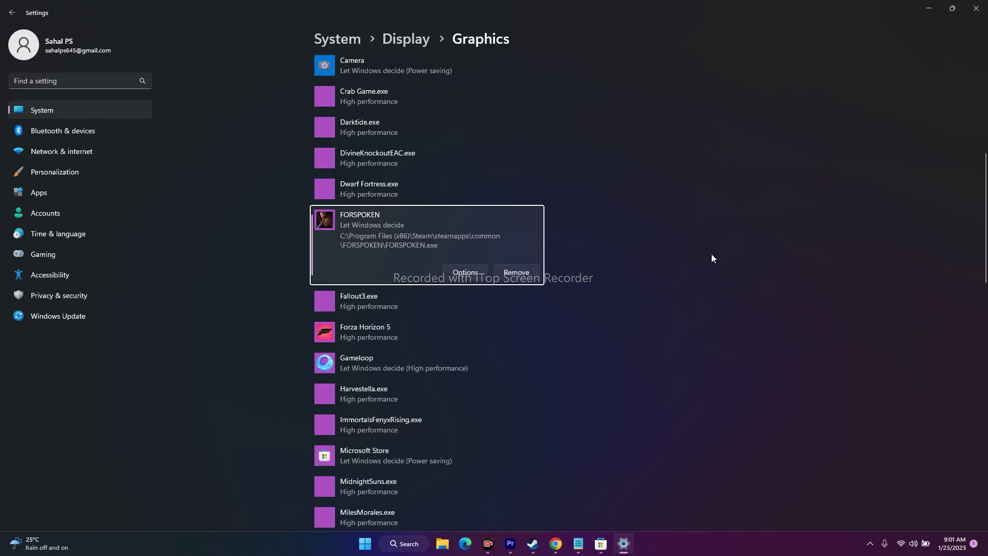
pyautogui.click(465, 272)
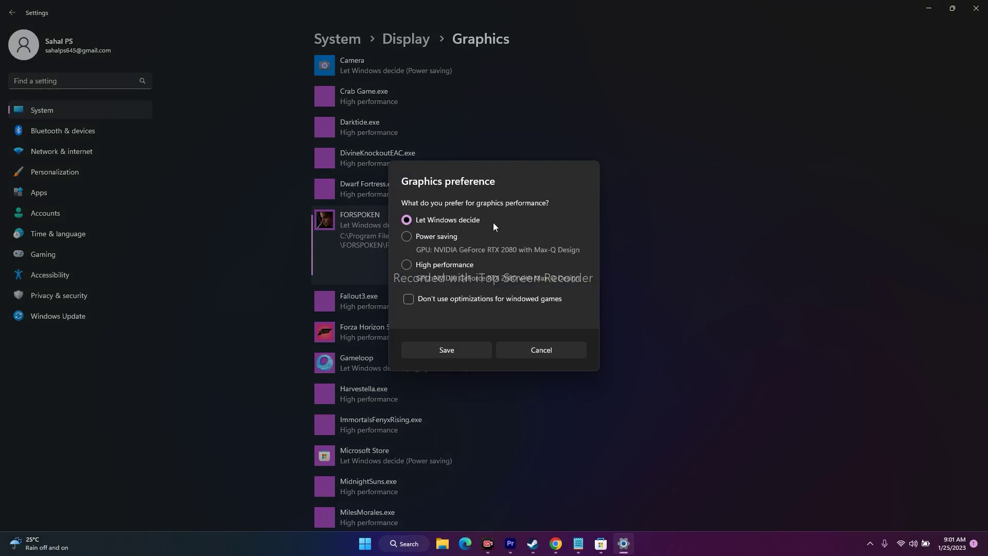
pyautogui.click(410, 265)
pyautogui.click(440, 351)
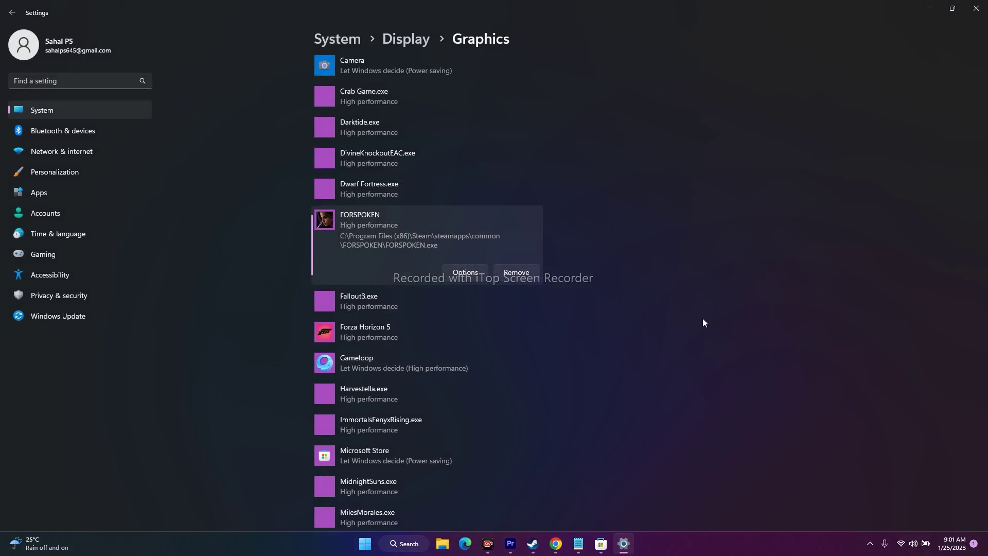
pyautogui.scroll(5, 790, 271)
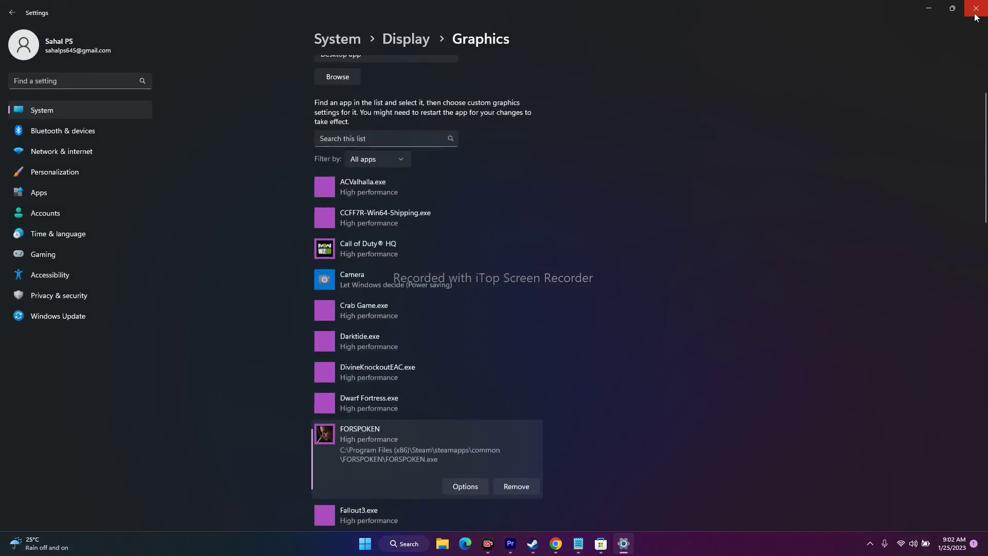
pyautogui.click(976, 8)
# Switch to Steam and browse Forspoken's local files from the game's properties, opening the install folder full-screen
pyautogui.click(539, 544)
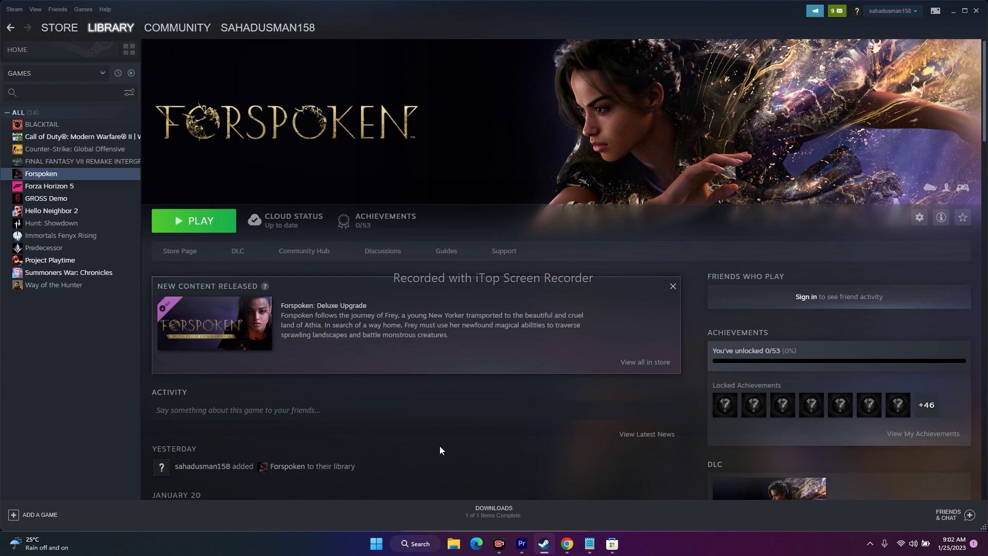
pyautogui.rightClick(64, 175)
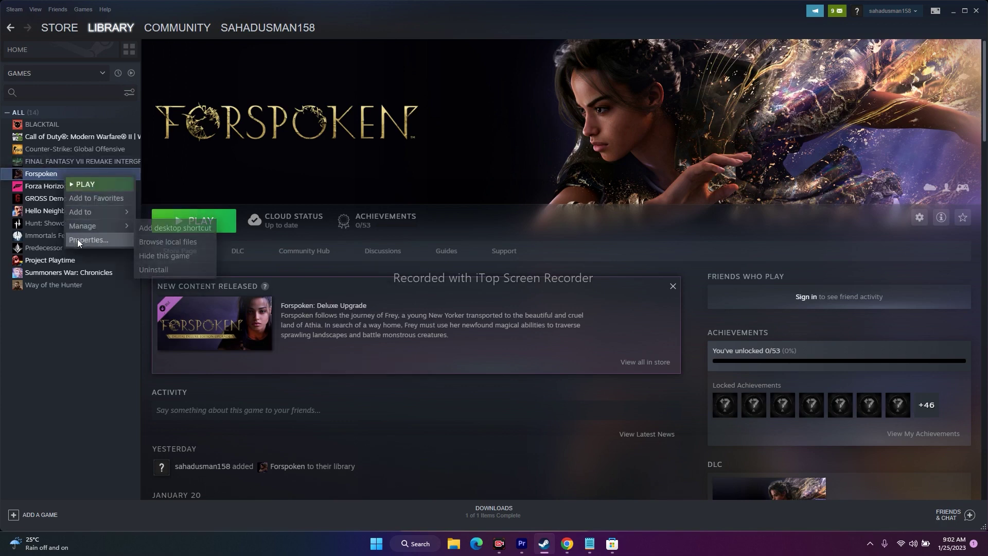
pyautogui.click(77, 242)
pyautogui.click(334, 220)
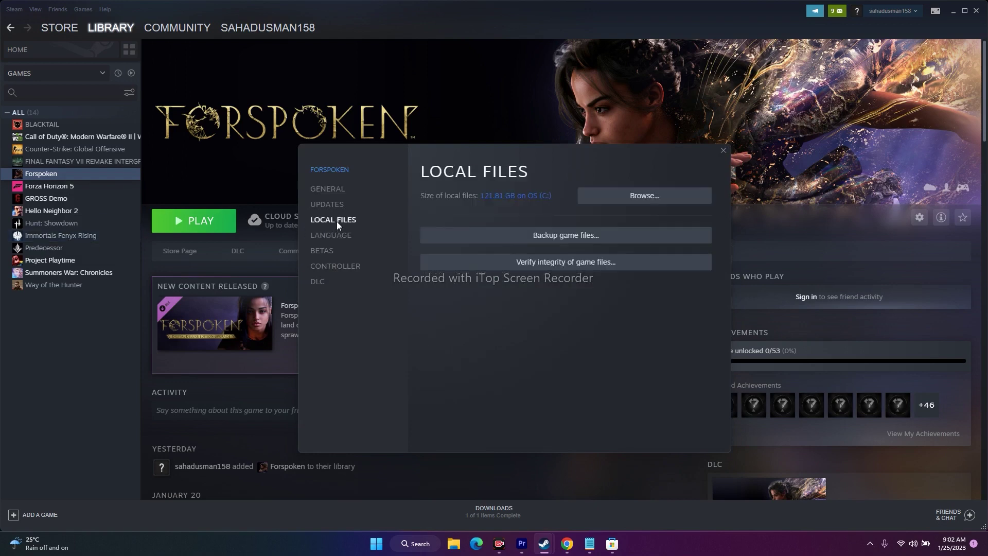
pyautogui.click(647, 200)
pyautogui.click(636, 29)
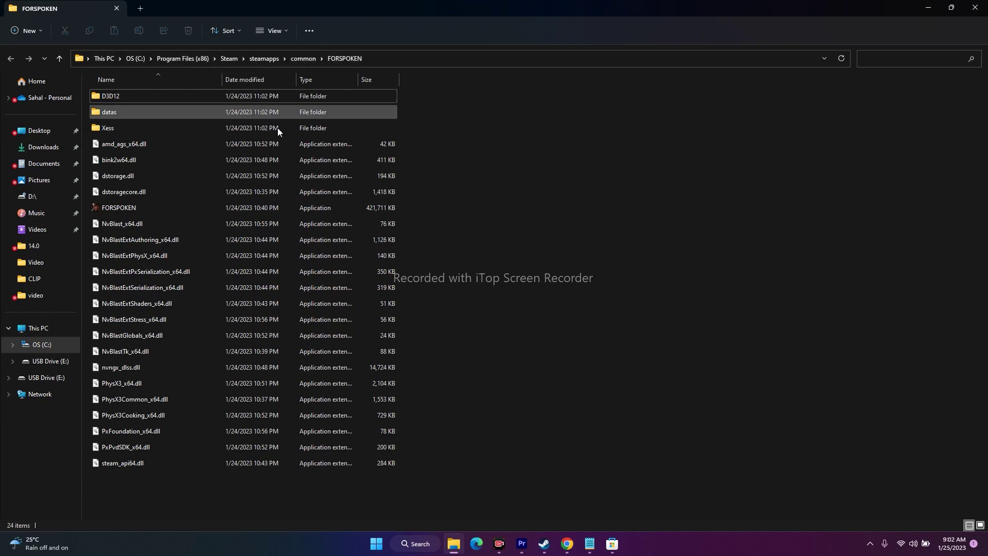
pyautogui.click(136, 206)
pyautogui.rightClick(175, 209)
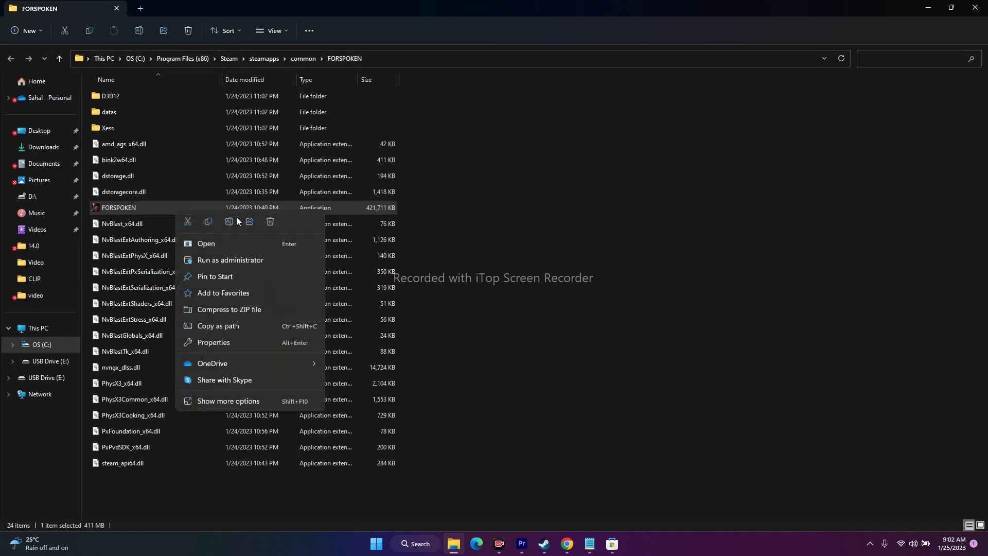
pyautogui.click(597, 240)
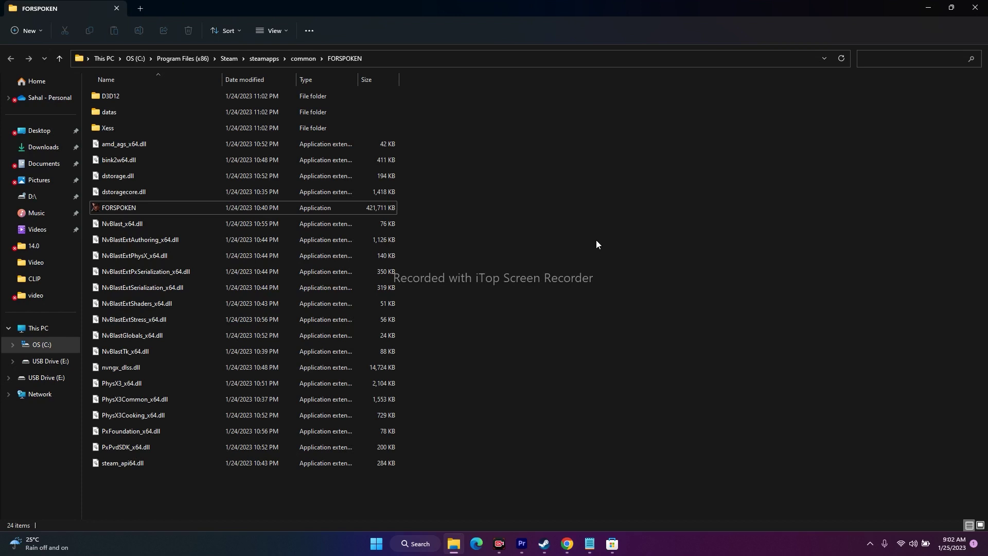
# Set the FORSPOKEN application to run as an administrator in its compatibility properties, apply the change, and close the folder
pyautogui.click(144, 211)
pyautogui.rightClick(145, 211)
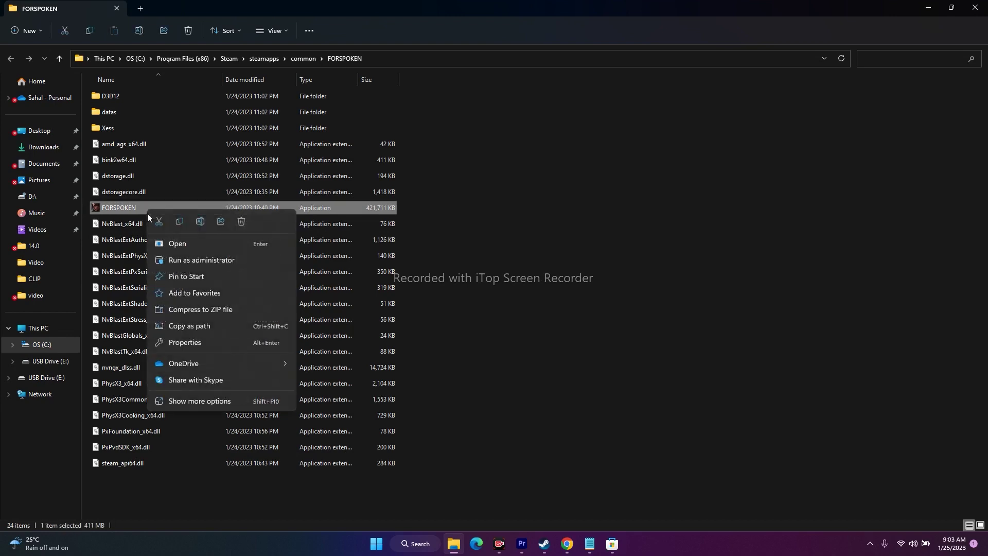
pyautogui.click(178, 402)
pyautogui.click(205, 395)
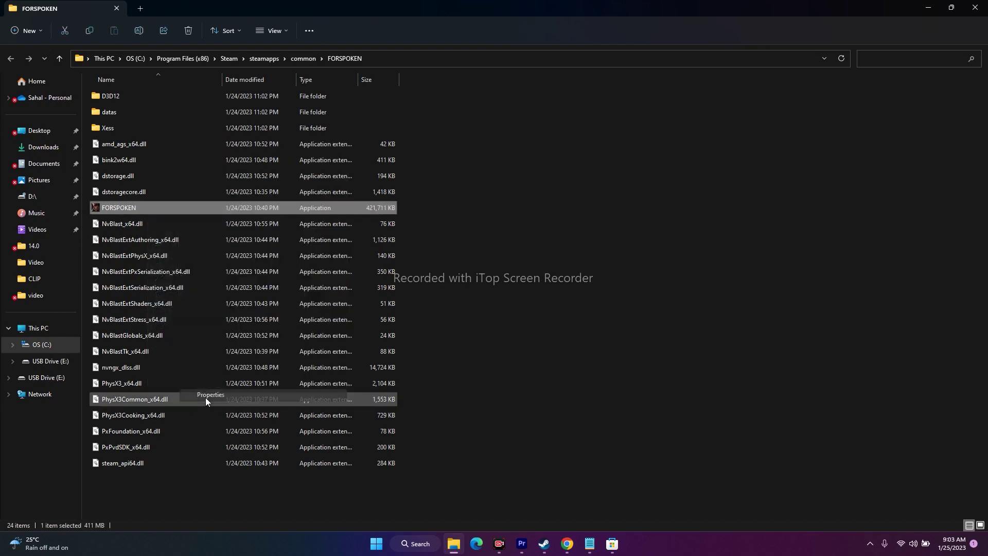
pyautogui.click(288, 270)
pyautogui.moveTo(302, 242); pyautogui.dragTo(555, 83)
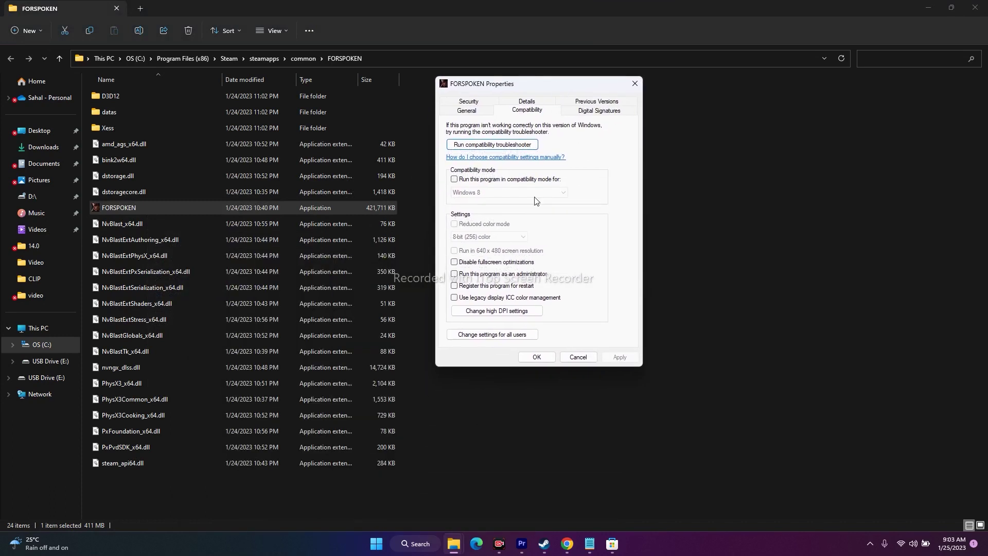
pyautogui.click(454, 274)
pyautogui.click(620, 356)
pyautogui.click(536, 356)
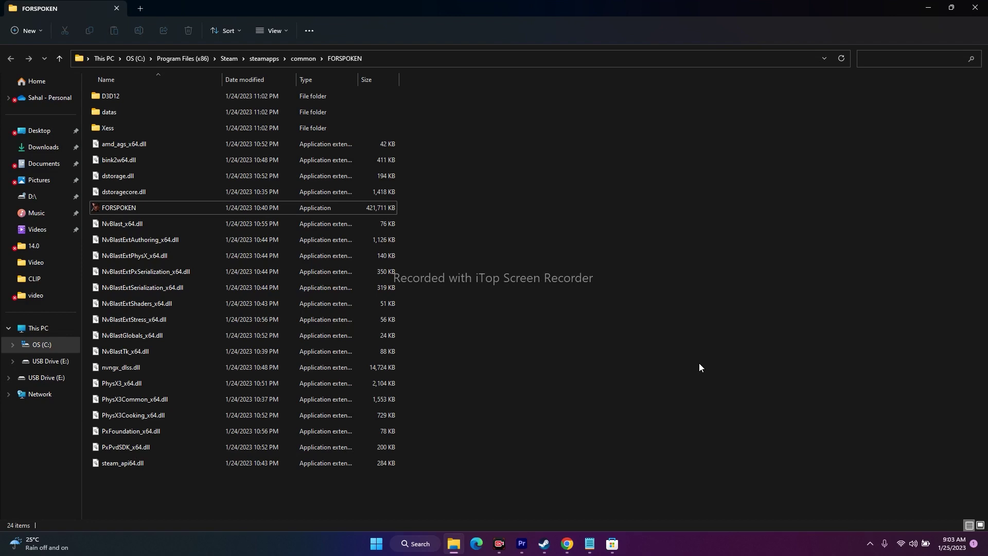
pyautogui.click(975, 7)
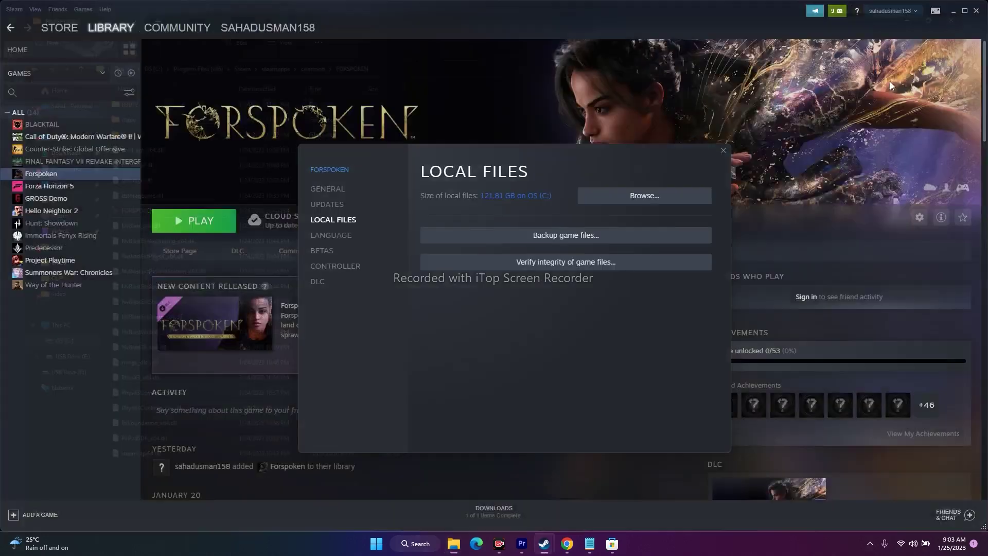
# Close Forspoken's properties, minimize Steam, and look through the Documents folder in File Explorer
pyautogui.click(723, 152)
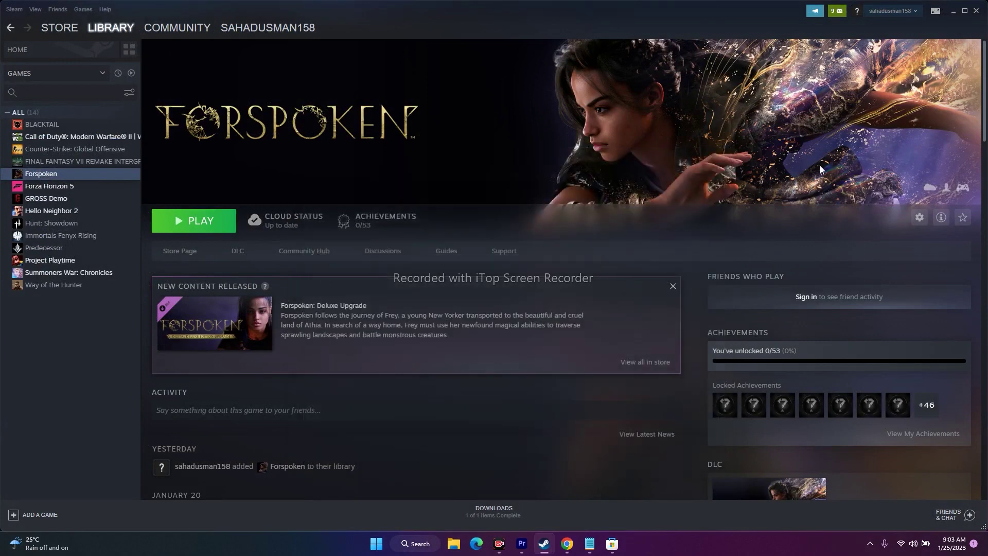
pyautogui.click(953, 11)
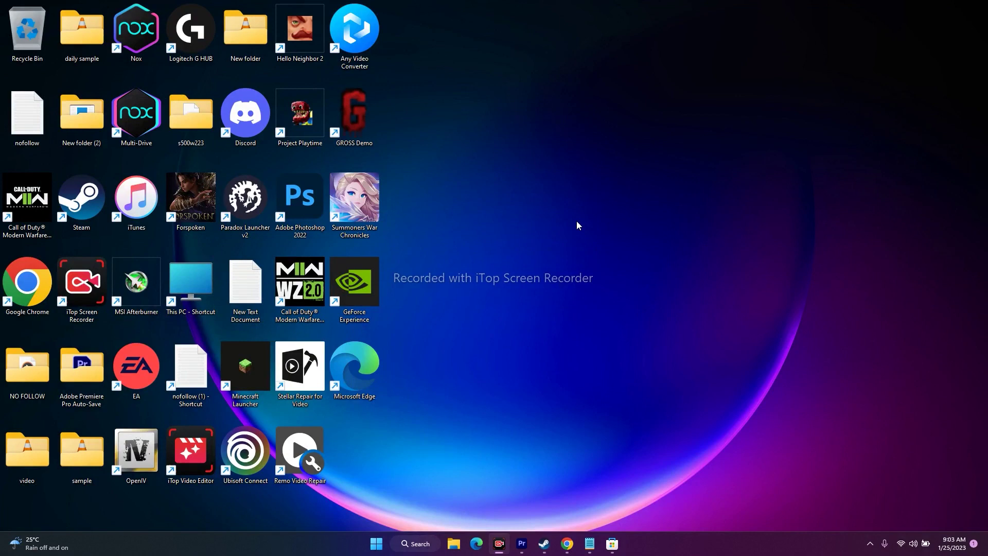
pyautogui.click(453, 544)
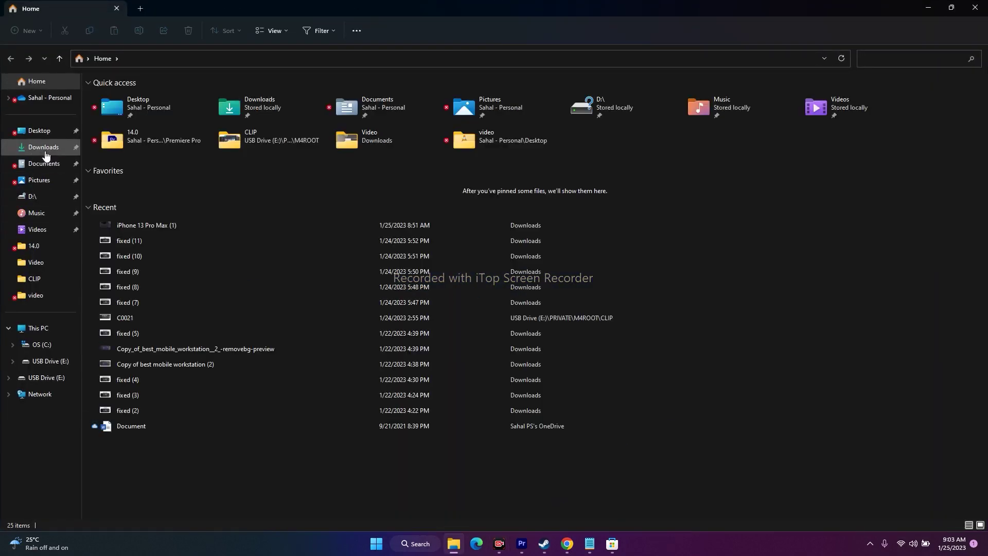
pyautogui.click(43, 163)
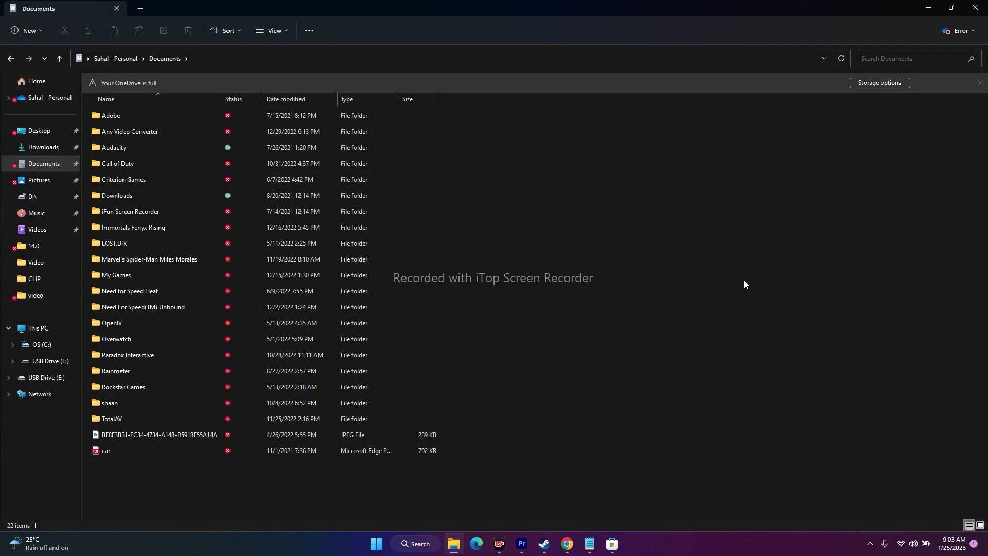
pyautogui.click(975, 7)
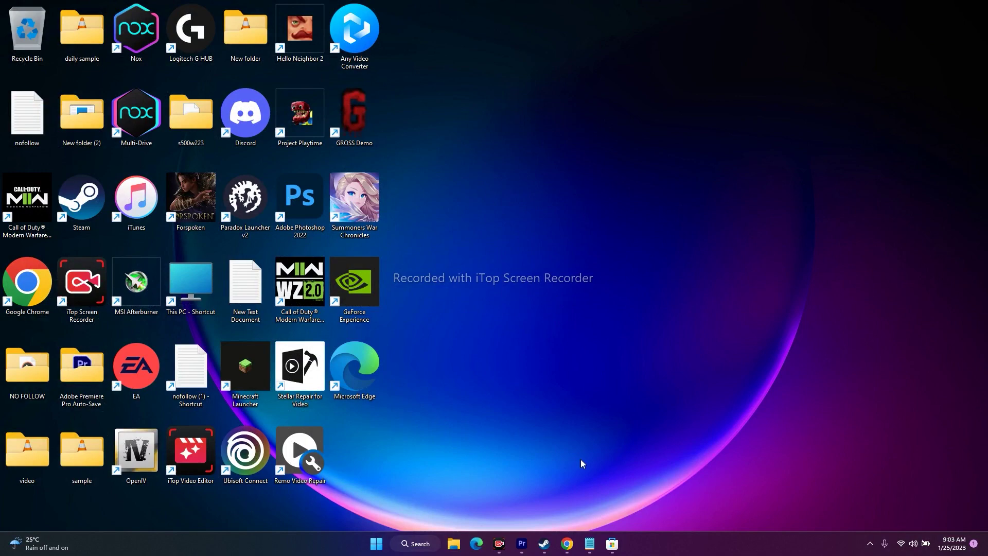
pyautogui.click(544, 544)
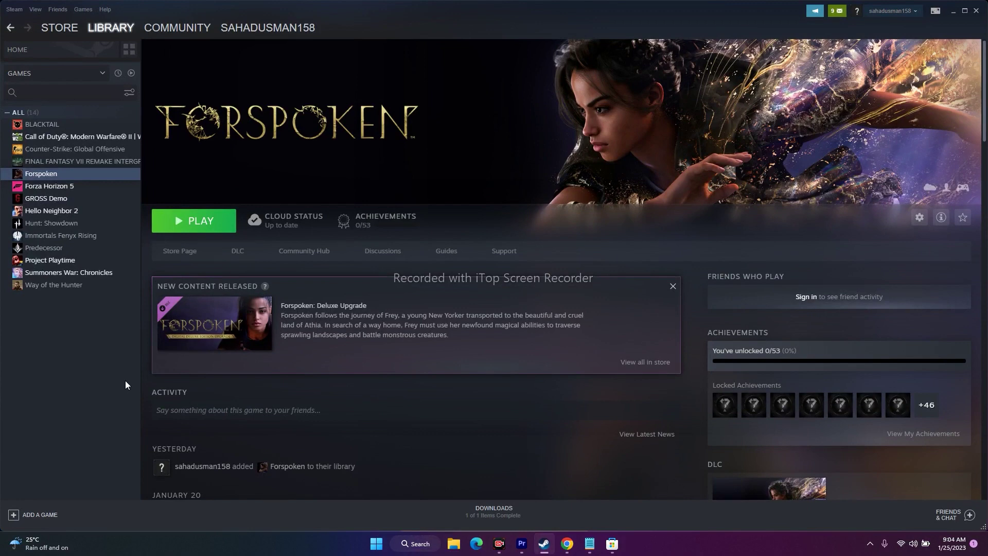
pyautogui.click(954, 11)
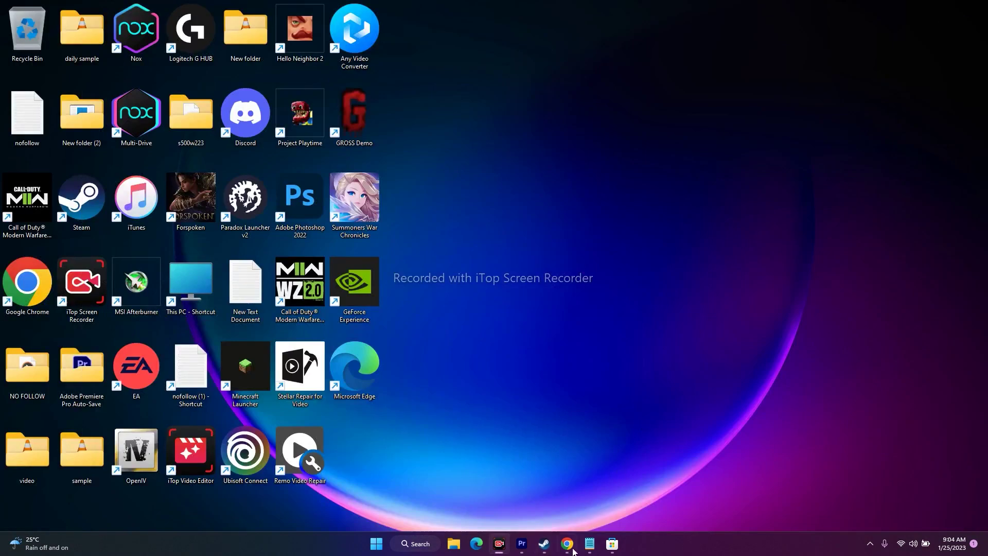
# Switch to Chrome and view the Visual C++ Redistributable download links for Visual Studio 2015, 2017, 2019, and 2022
pyautogui.click(567, 544)
pyautogui.hotkey('ctrl', 'Tab')
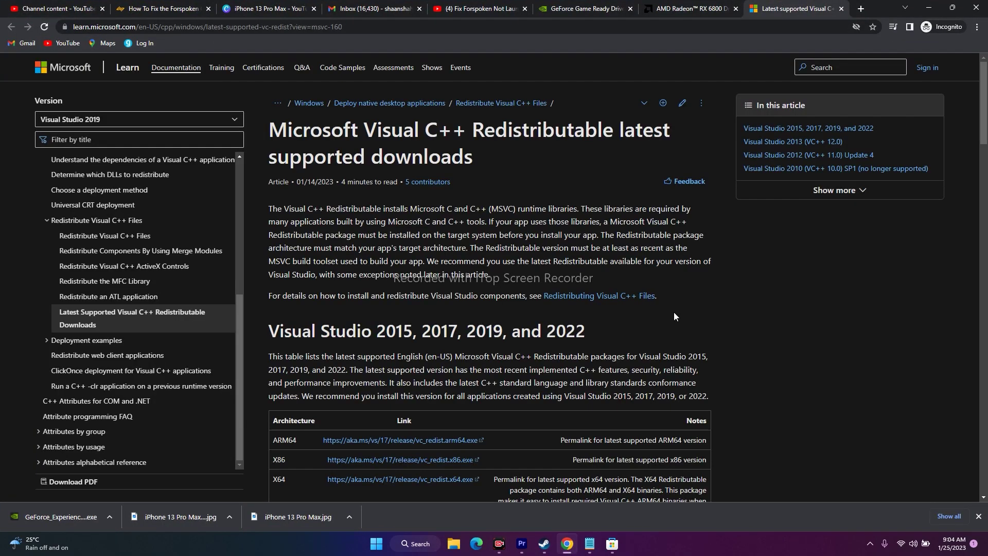
pyautogui.scroll(-2, 935, 305)
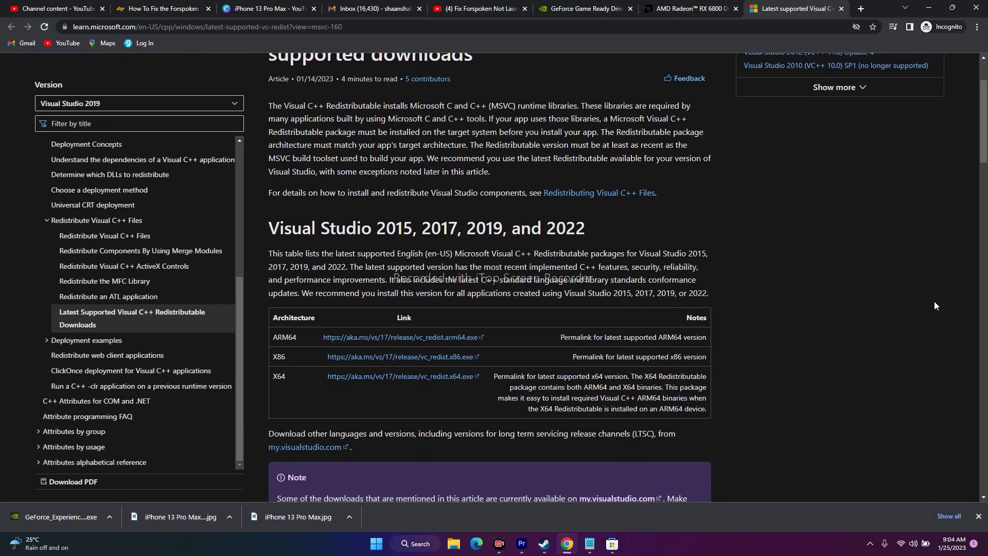
pyautogui.scroll(-1, 935, 306)
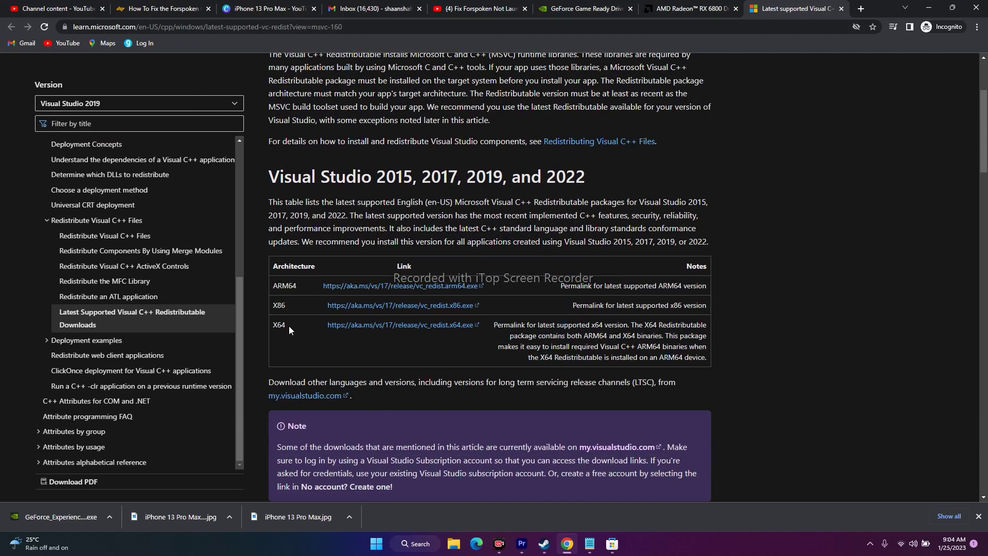
pyautogui.click(930, 8)
# Check the PC's system type in the device specifications of Windows Settings, and return briefly to the Visual C++ download page in Chrome
pyautogui.click(414, 544)
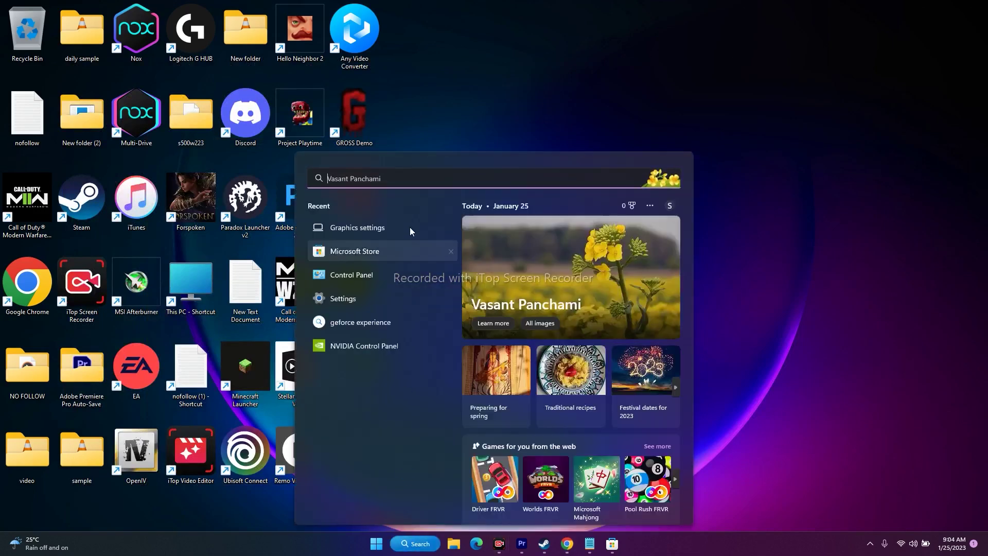
pyautogui.click(364, 299)
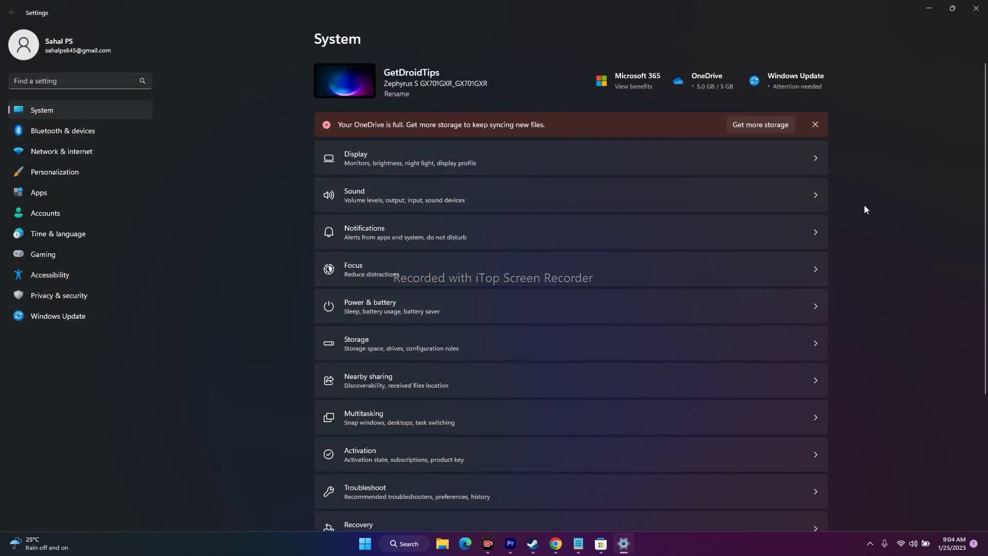
pyautogui.scroll(-3, 864, 206)
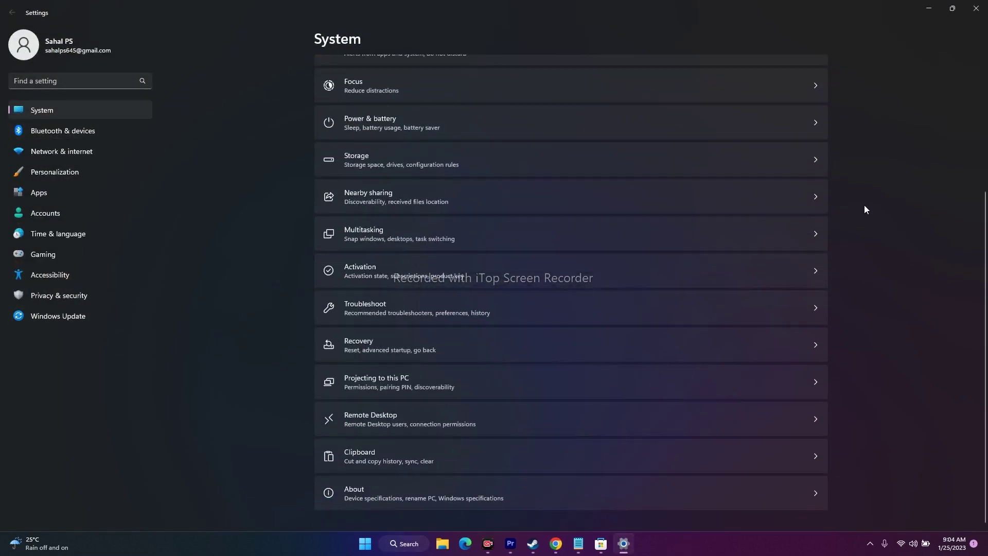
pyautogui.click(372, 484)
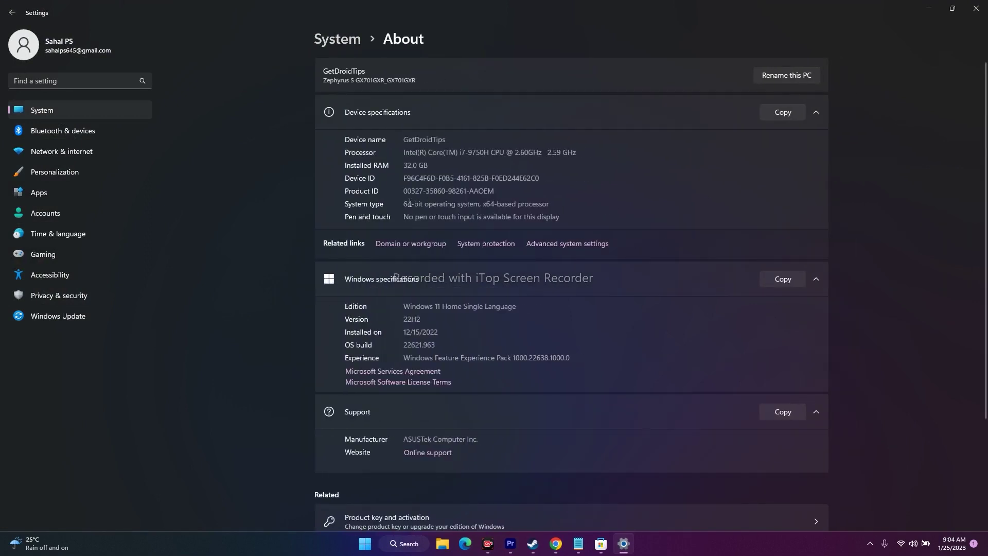
pyautogui.moveTo(407, 204); pyautogui.dragTo(550, 208)
pyautogui.click(976, 9)
pyautogui.click(566, 544)
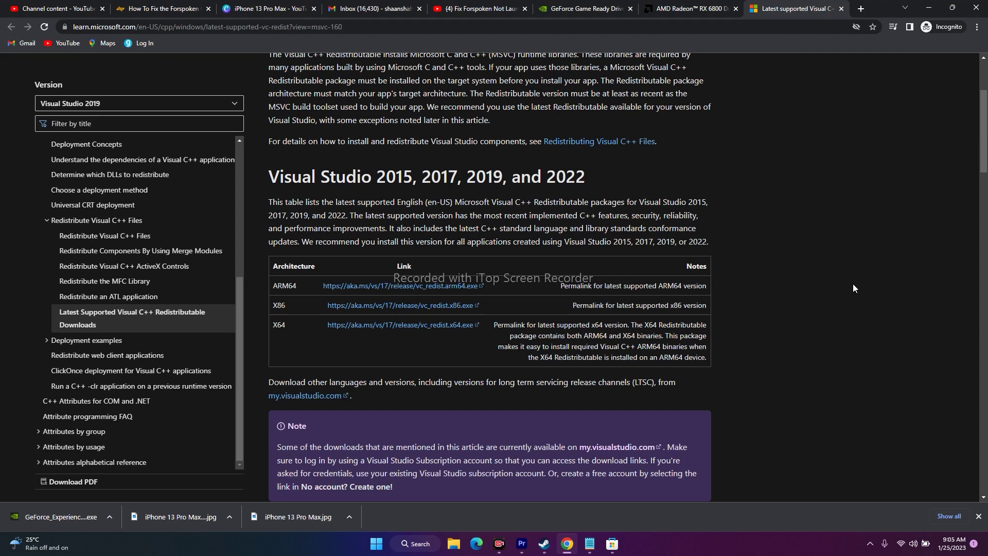
pyautogui.click(930, 7)
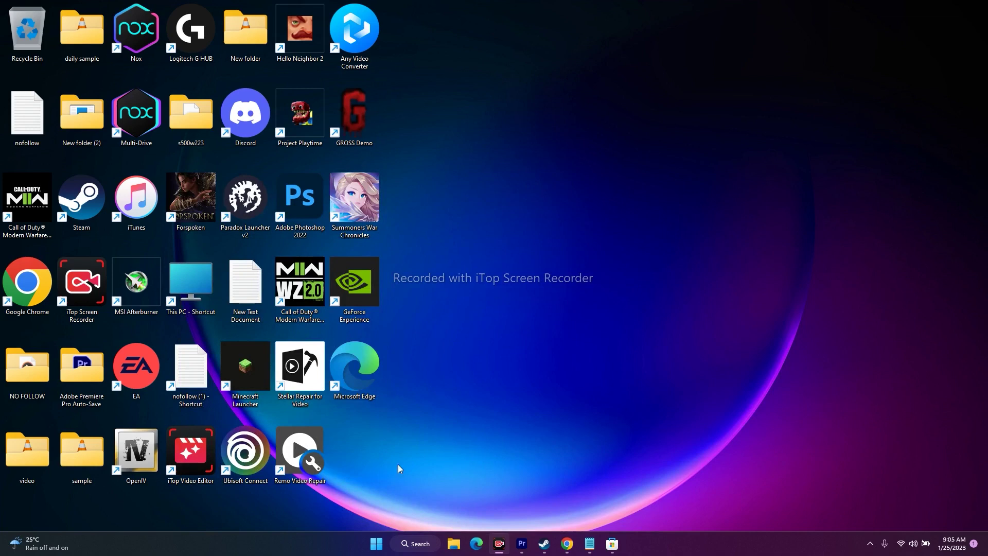
# Open Task Manager full-screen and examine the list of running apps and background processes
pyautogui.rightClick(373, 542)
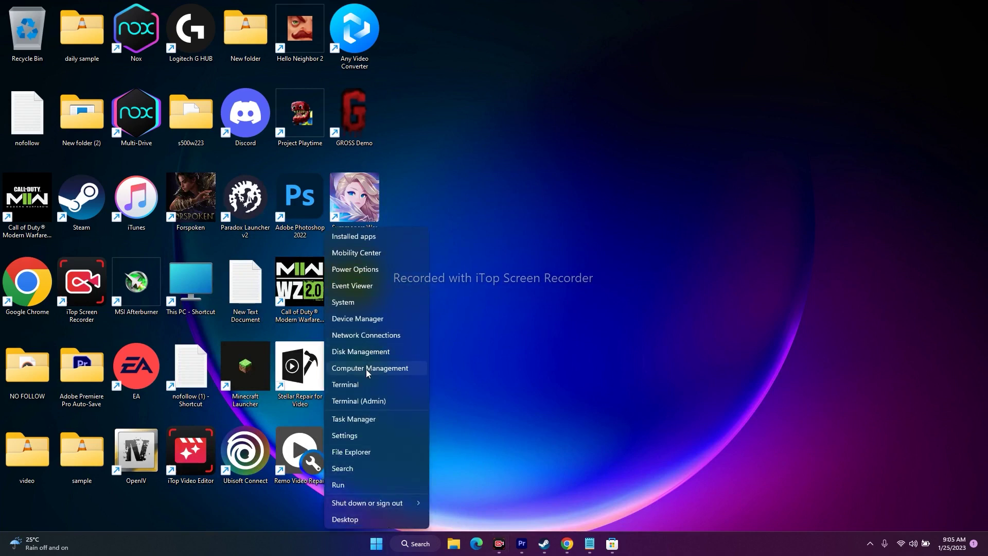
pyautogui.click(389, 420)
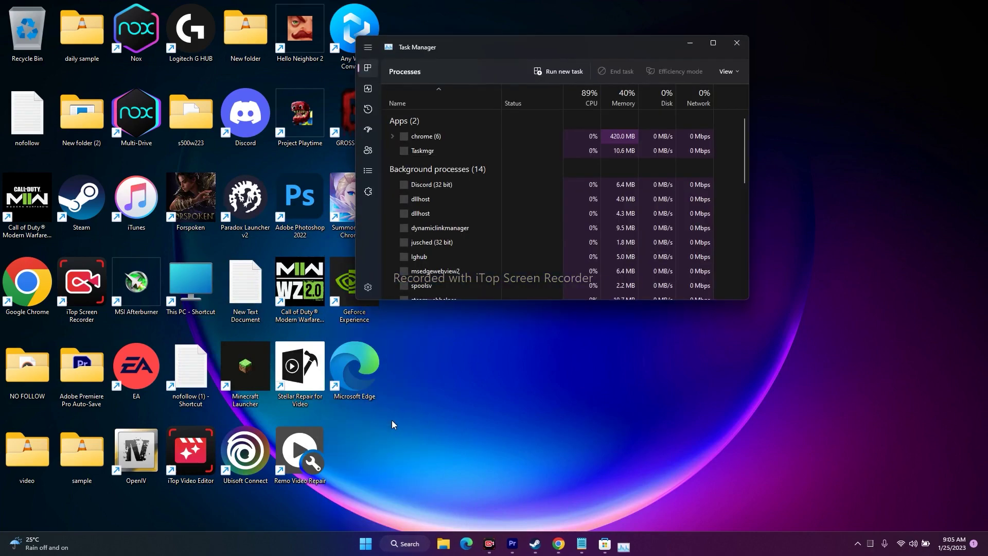
pyautogui.click(714, 43)
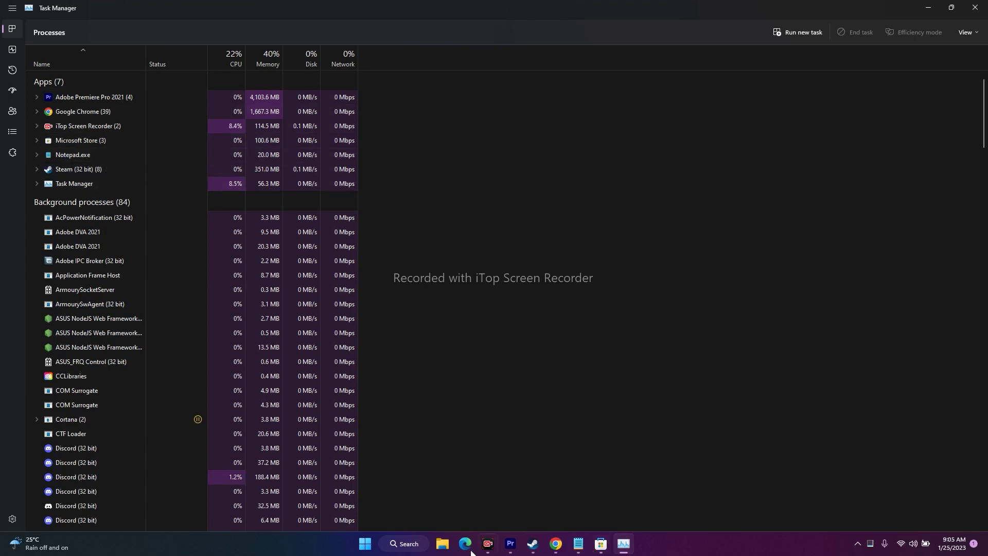
pyautogui.scroll(-1, 128, 121)
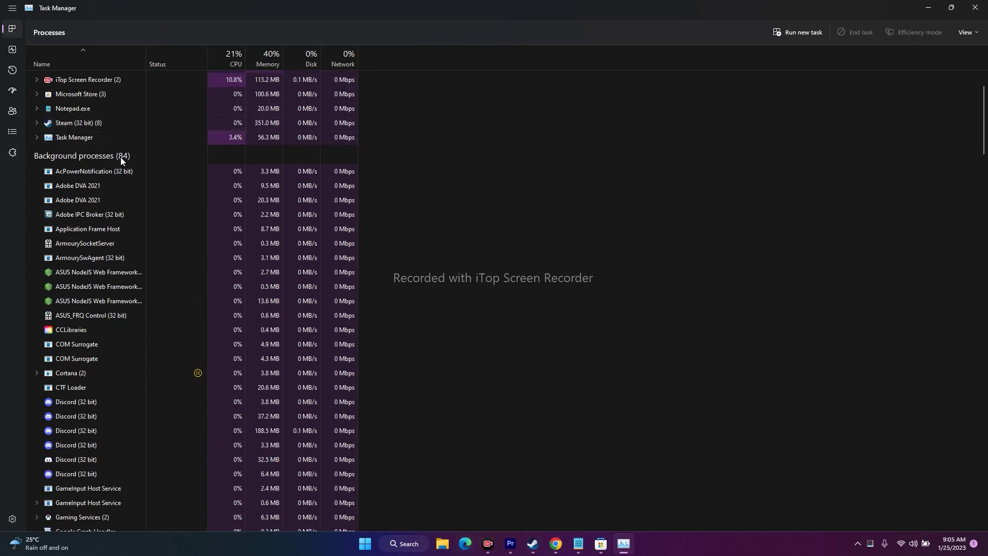
pyautogui.scroll(-3, 111, 265)
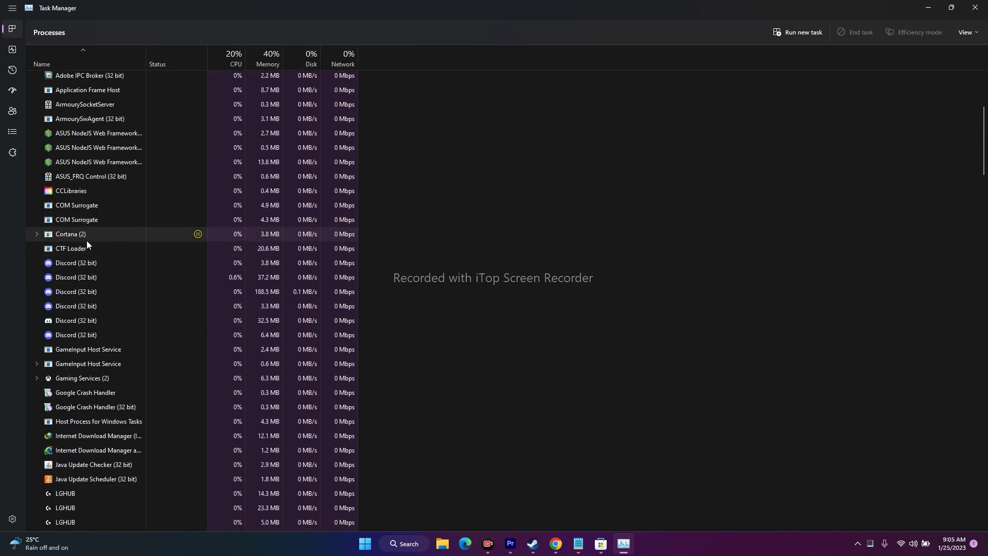
pyautogui.scroll(-1, 106, 245)
pyautogui.scroll(-4, 108, 247)
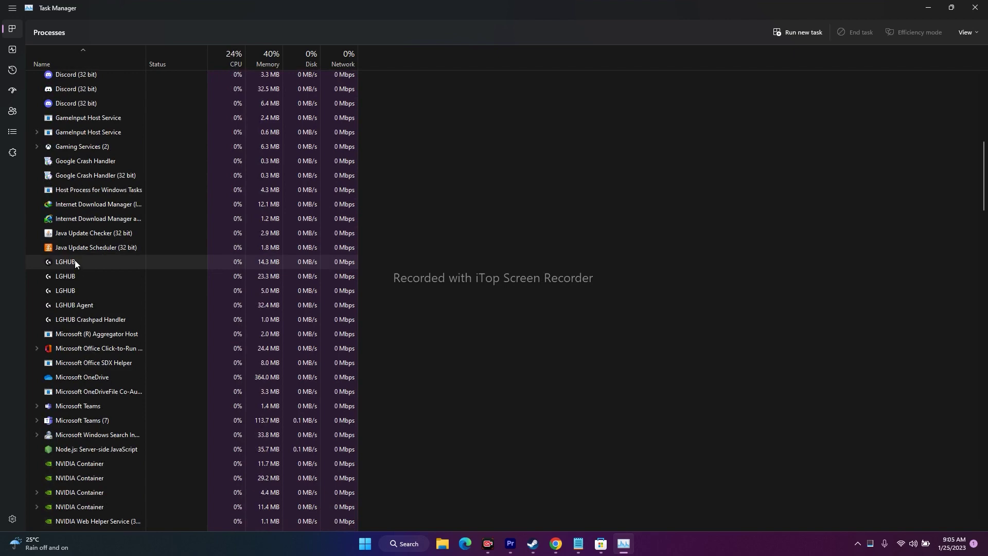
pyautogui.scroll(-3, 126, 261)
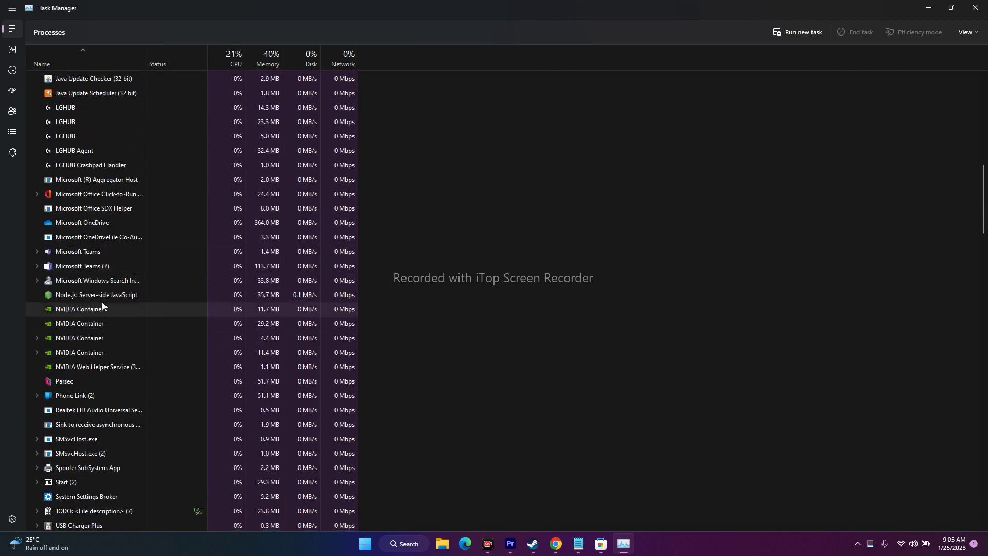
pyautogui.scroll(-4, 104, 275)
pyautogui.scroll(10, 104, 275)
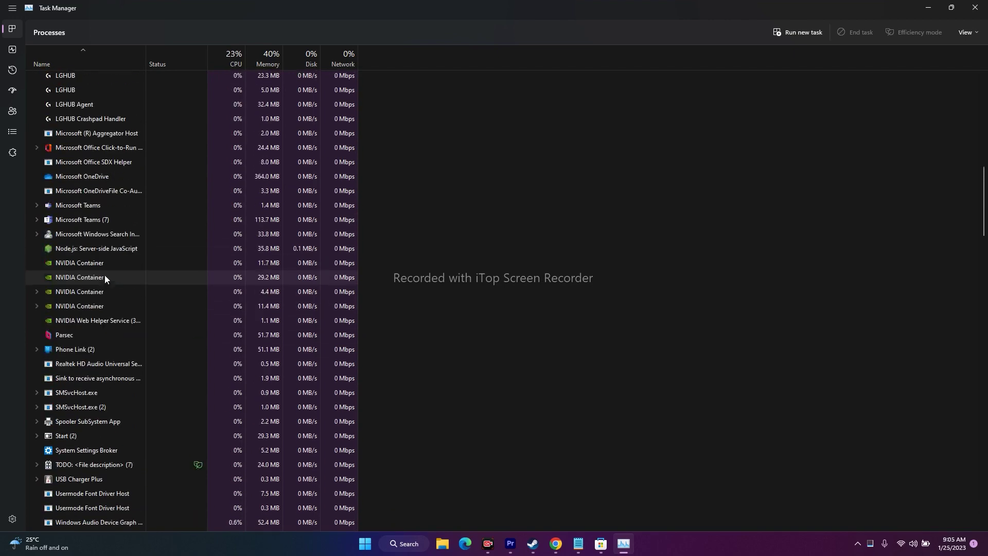
pyautogui.scroll(5, 104, 278)
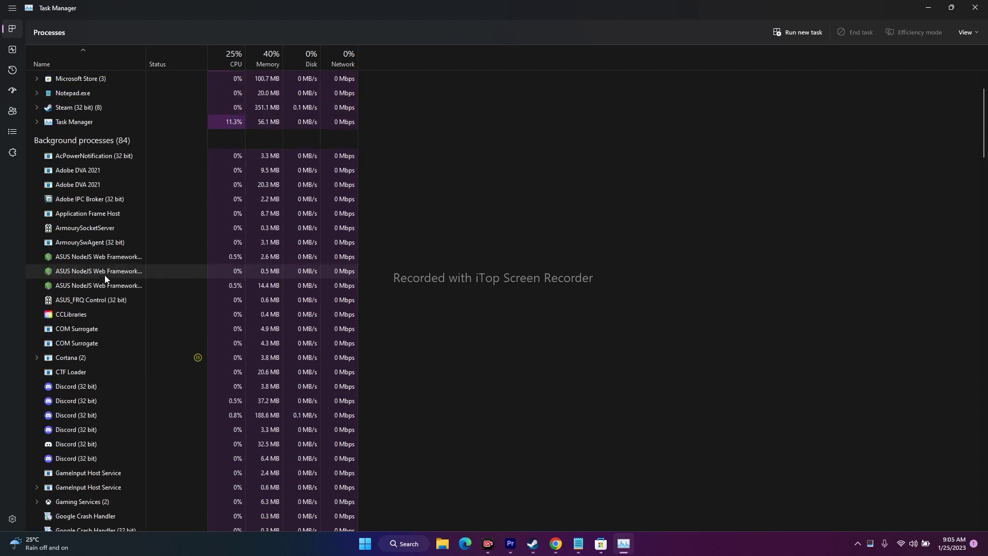
# End the AcPowerNotification (32 bit) and first Adobe DVA 2021 background tasks, and dismiss the dialog
pyautogui.rightClick(91, 155)
pyautogui.click(108, 162)
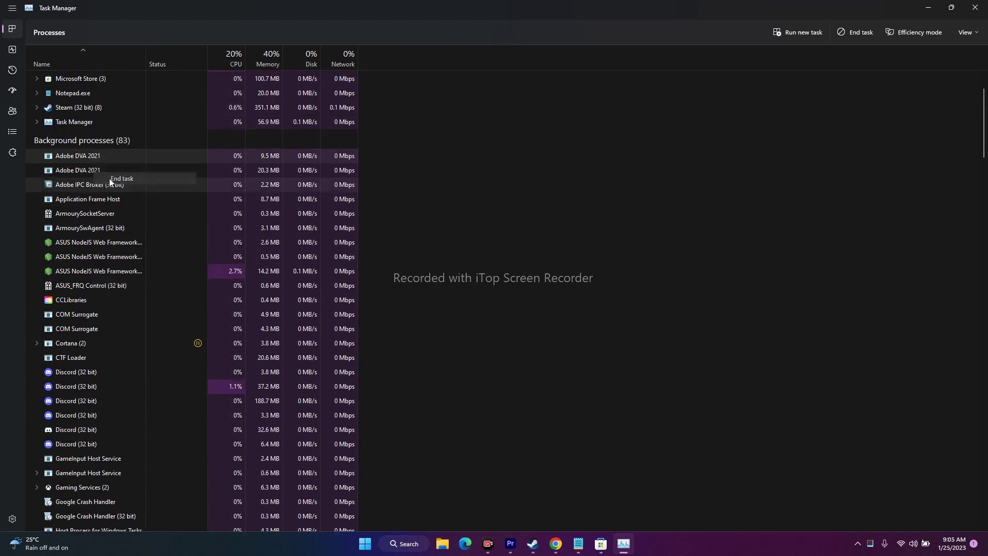
pyautogui.rightClick(92, 157)
pyautogui.click(105, 162)
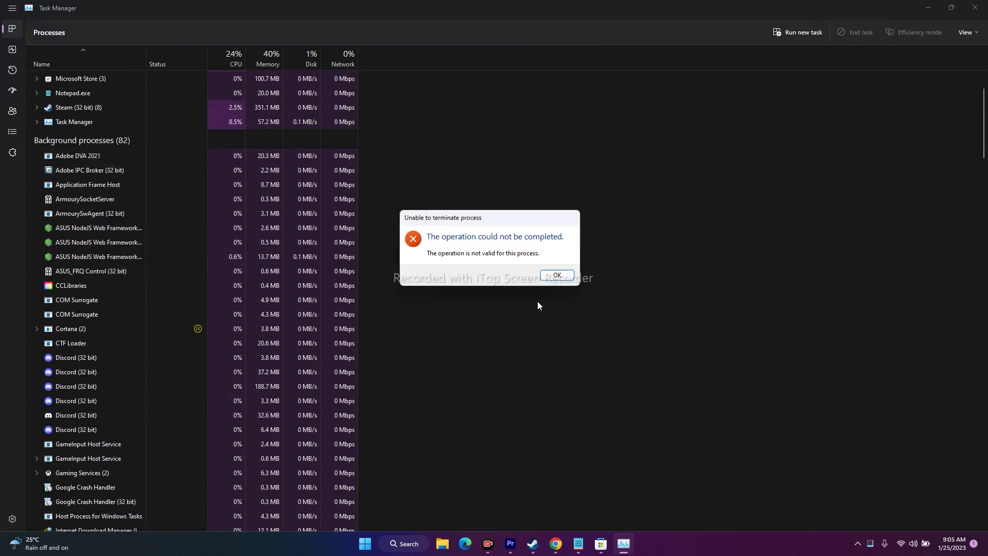
pyautogui.click(555, 274)
# Review the remaining background processes and the task options for Discord without ending it, and close Task Manager
pyautogui.scroll(-2, 128, 162)
pyautogui.scroll(5, 116, 245)
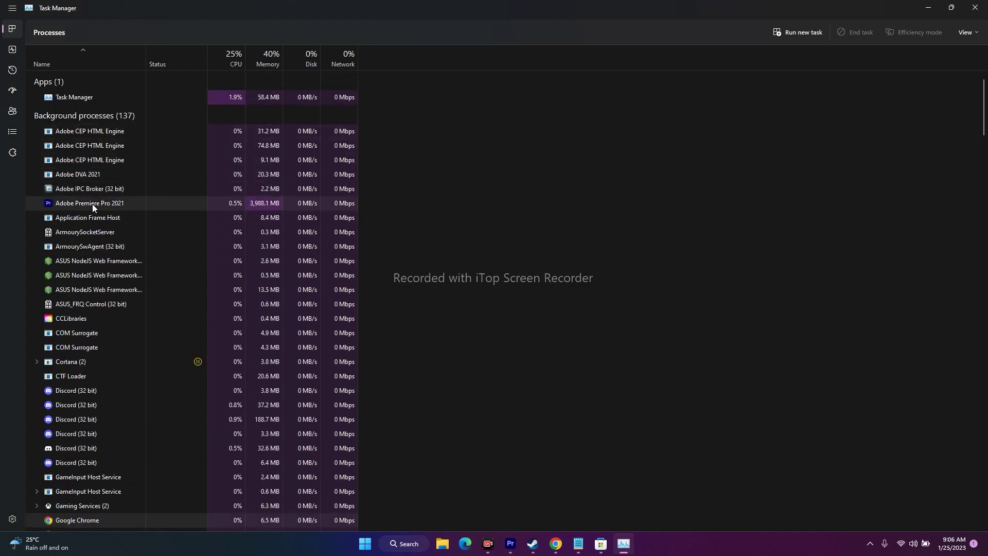
pyautogui.scroll(-3, 106, 224)
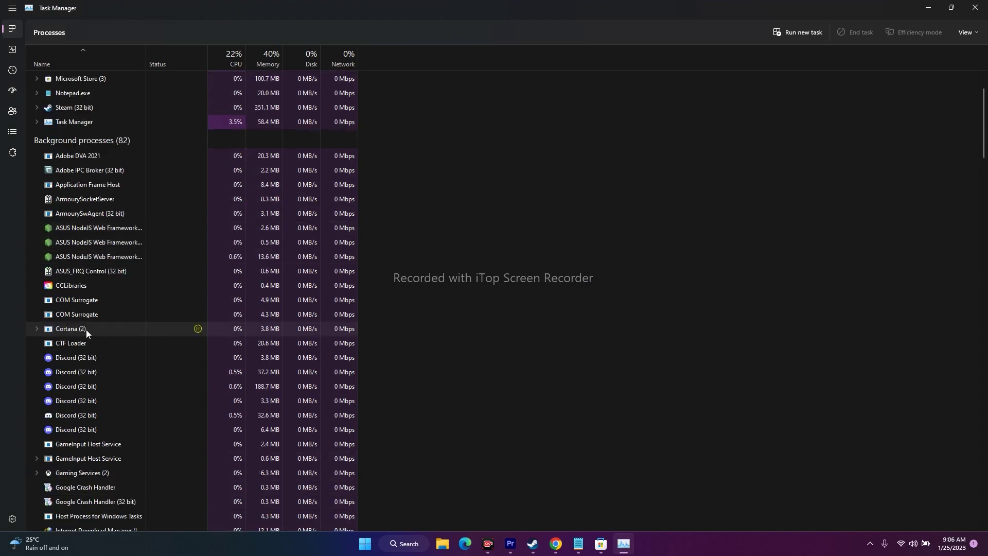
pyautogui.scroll(-1, 88, 324)
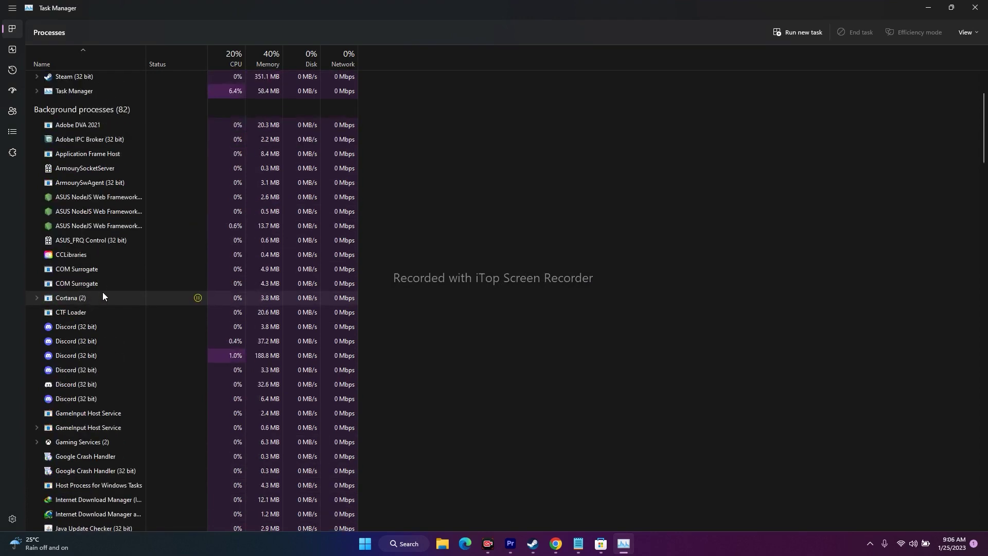
pyautogui.scroll(-1, 84, 319)
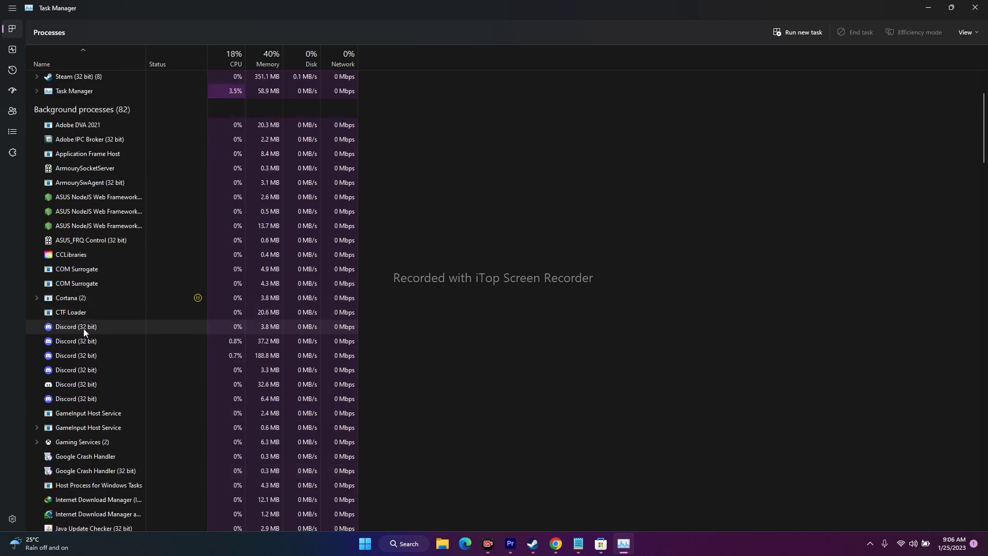
pyautogui.rightClick(91, 327)
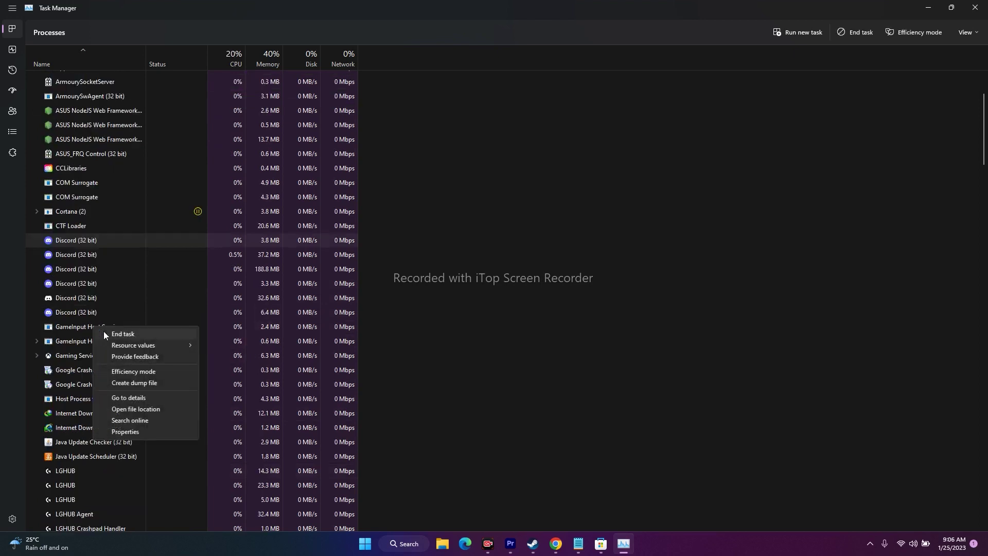
pyautogui.press('Escape')
pyautogui.rightClick(85, 297)
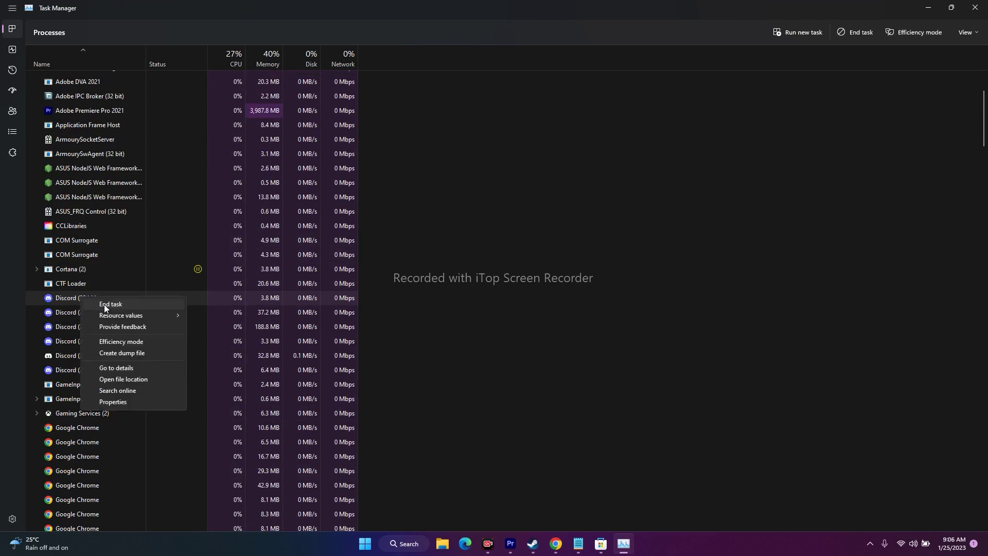
pyautogui.press('Escape')
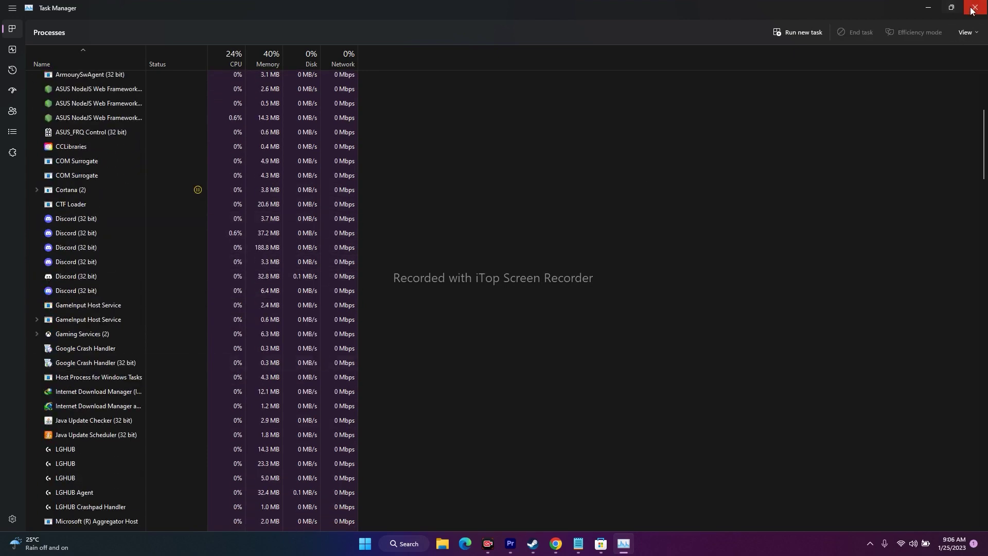
pyautogui.click(975, 7)
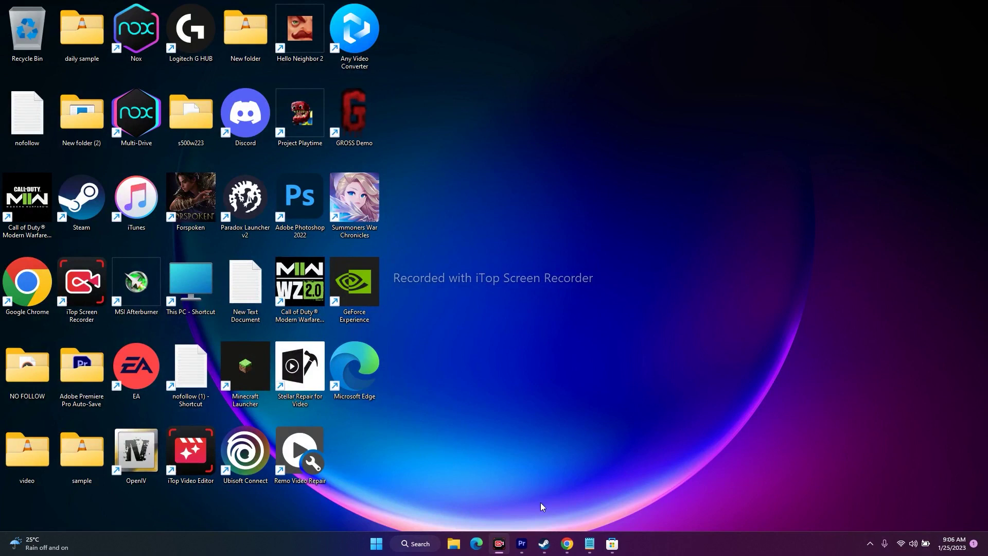
# Switch to Steam and review the overlay option in Forspoken's general properties, leaving the settings as they are
pyautogui.click(544, 544)
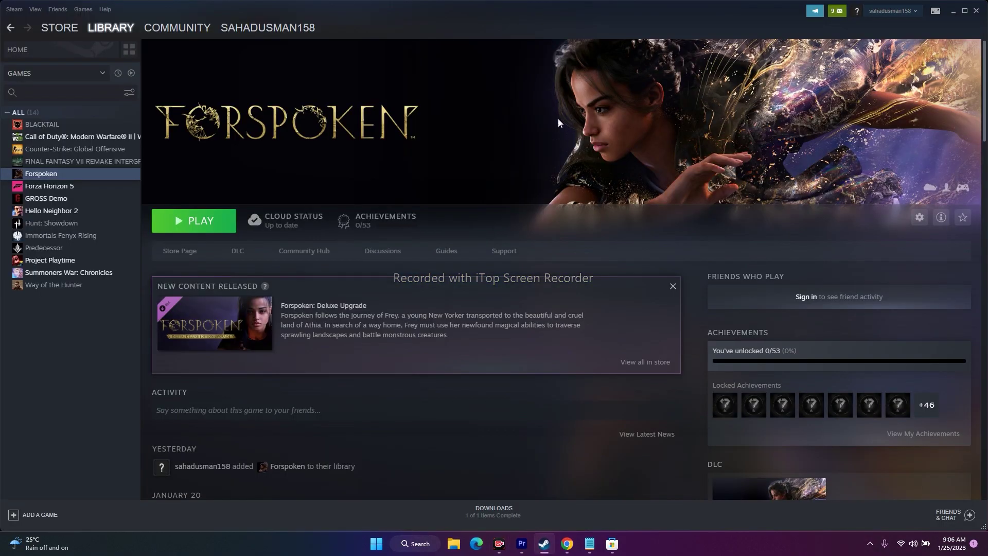
pyautogui.rightClick(51, 174)
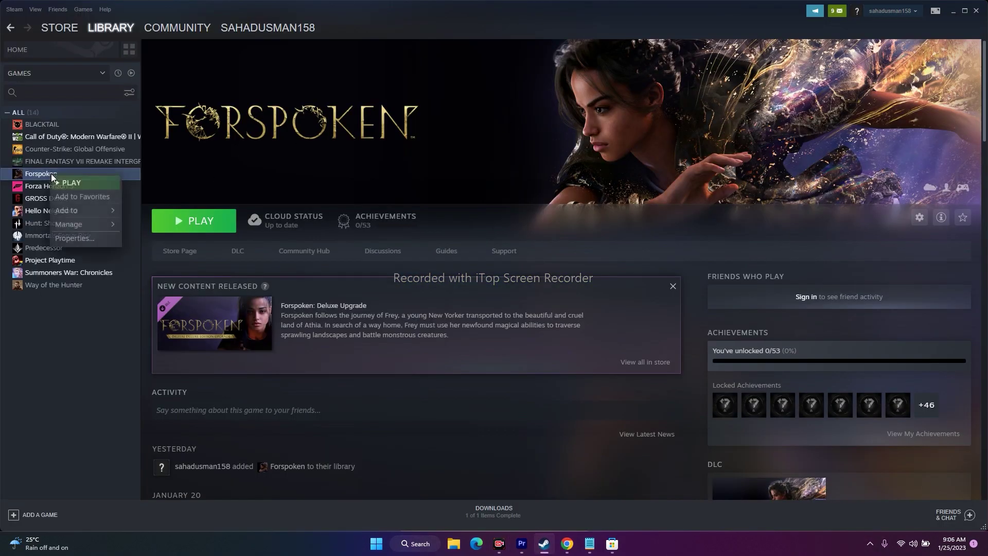
pyautogui.click(80, 239)
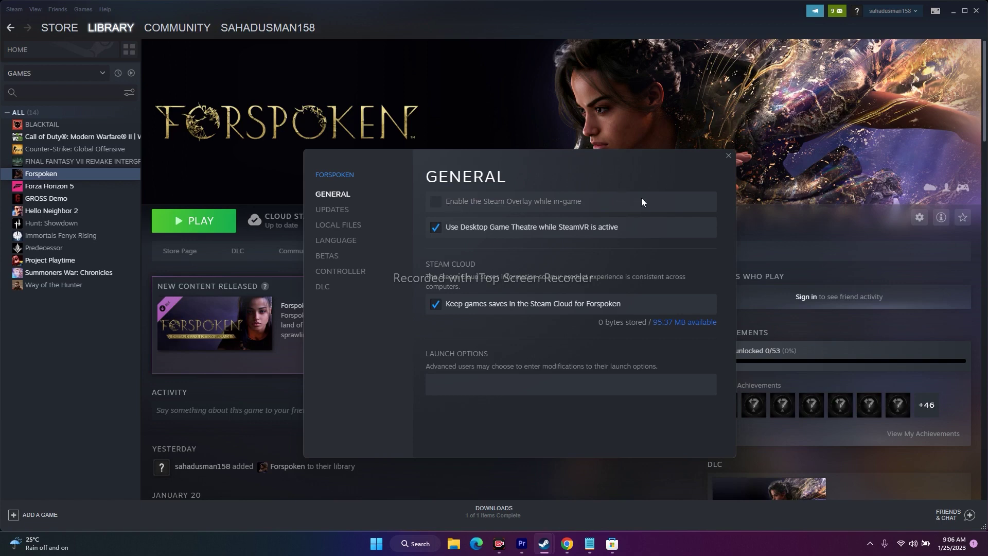
pyautogui.click(729, 155)
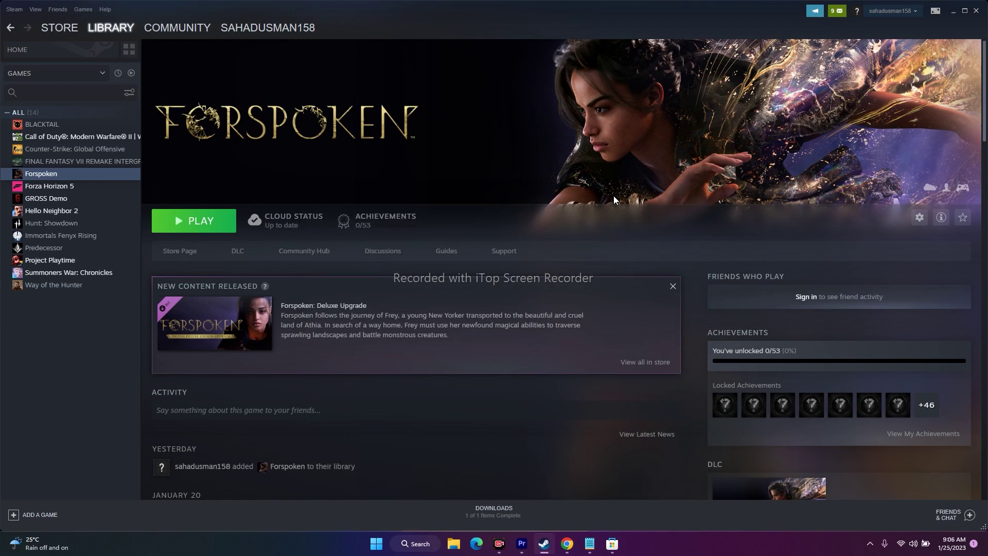
# Start verifying the integrity of Forspoken's local game files in Steam, and minimize the Steam library window
pyautogui.rightClick(54, 174)
pyautogui.click(79, 241)
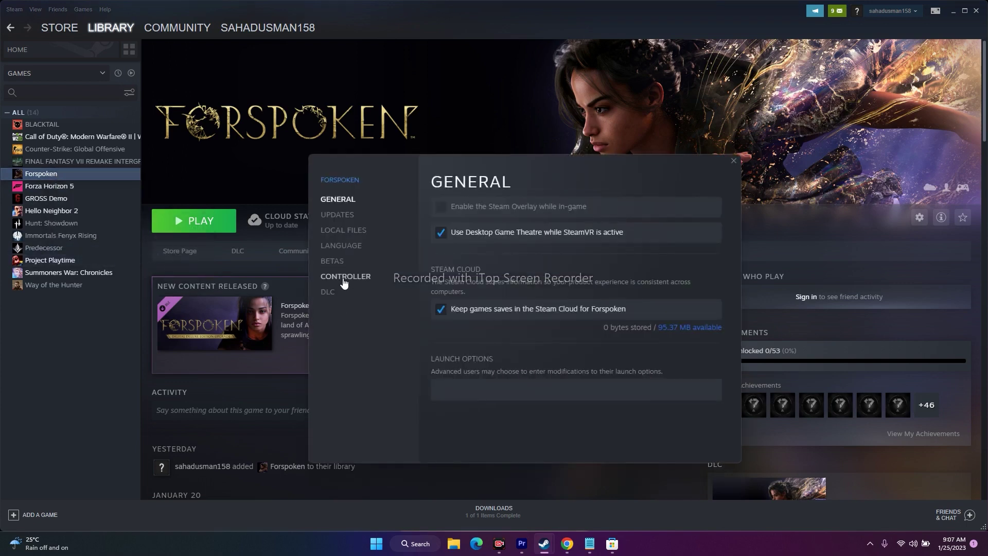
pyautogui.click(349, 245)
pyautogui.click(352, 230)
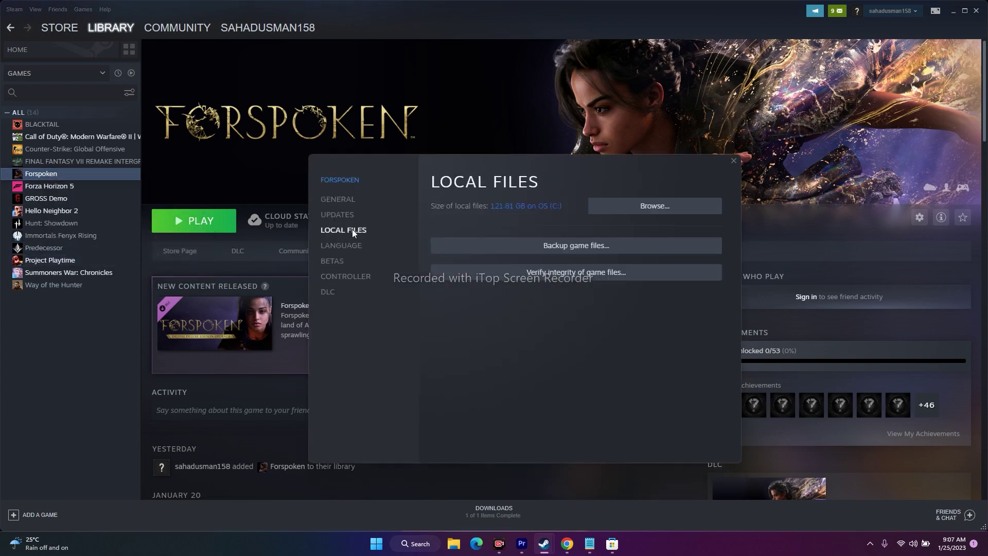
pyautogui.click(578, 278)
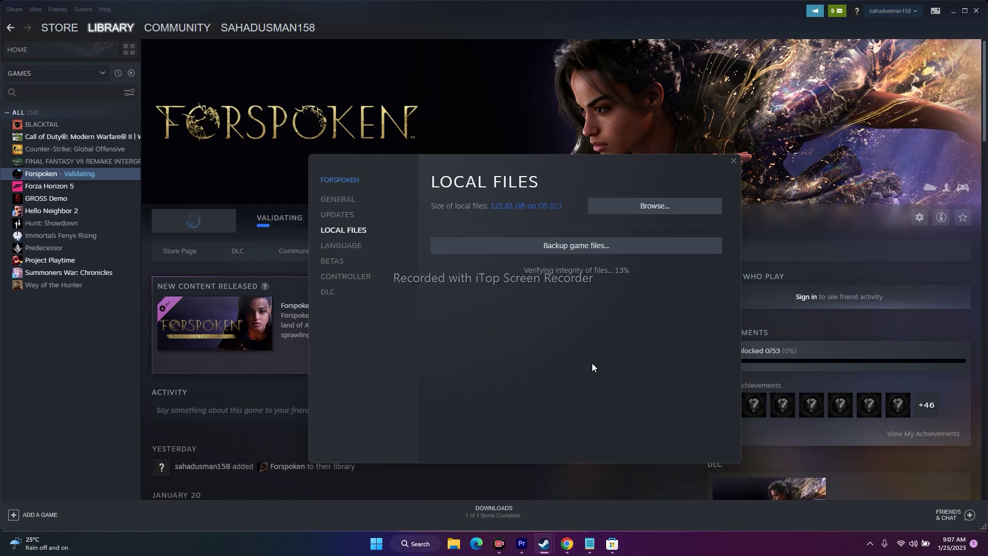
pyautogui.click(954, 11)
# Open System Configuration, hide all Microsoft services in its list of services, and accept the configuration
pyautogui.click(408, 544)
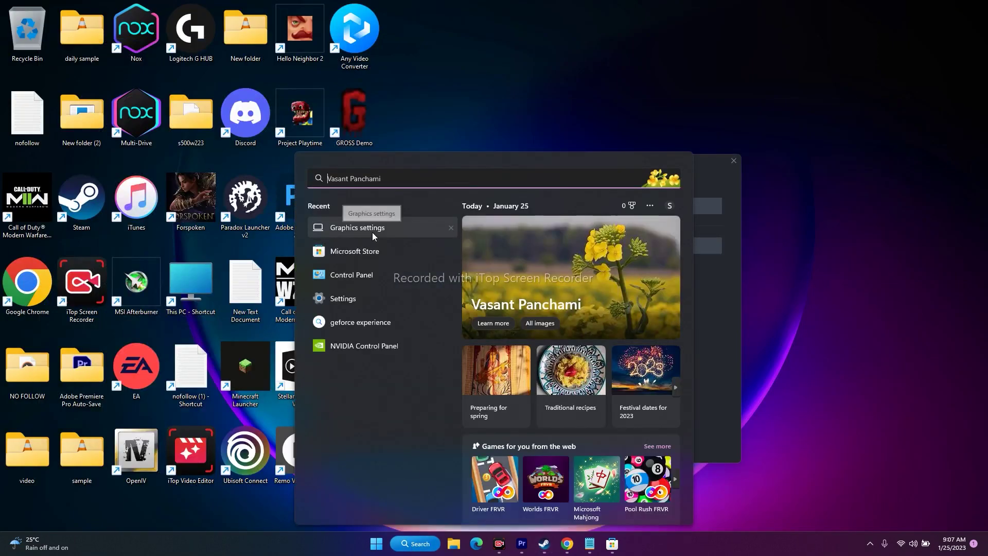
pyautogui.write('SYSTE')
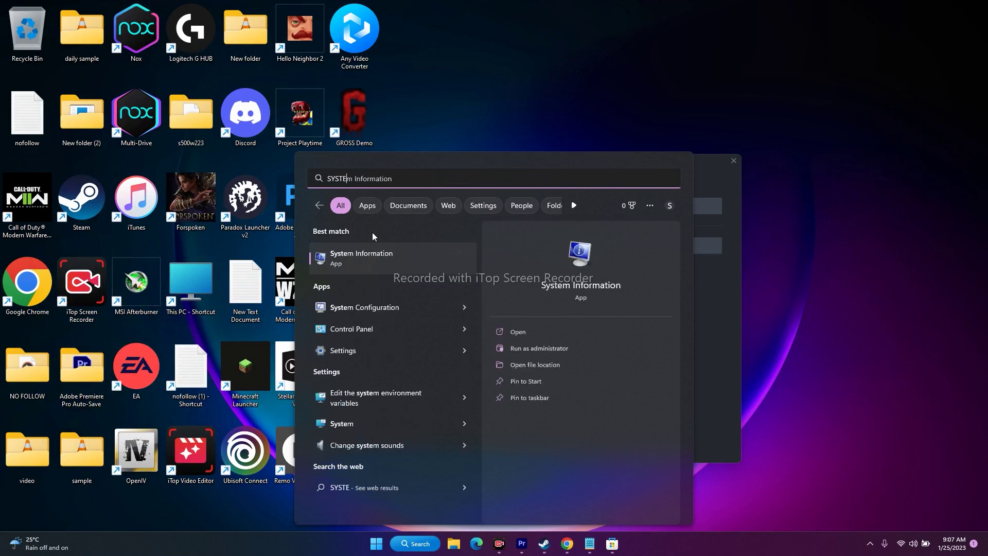
pyautogui.click(376, 307)
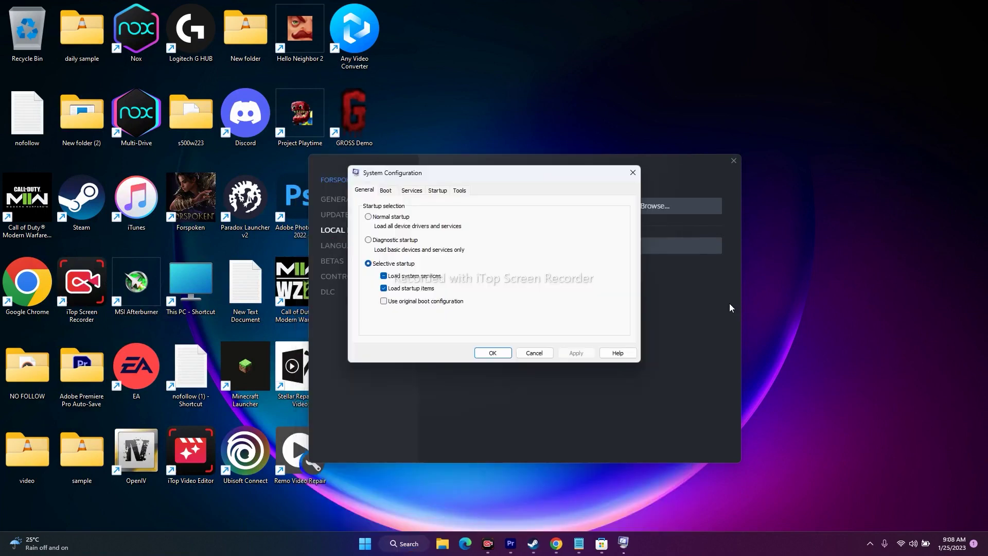
pyautogui.moveTo(516, 179); pyautogui.dragTo(543, 118)
pyautogui.click(435, 128)
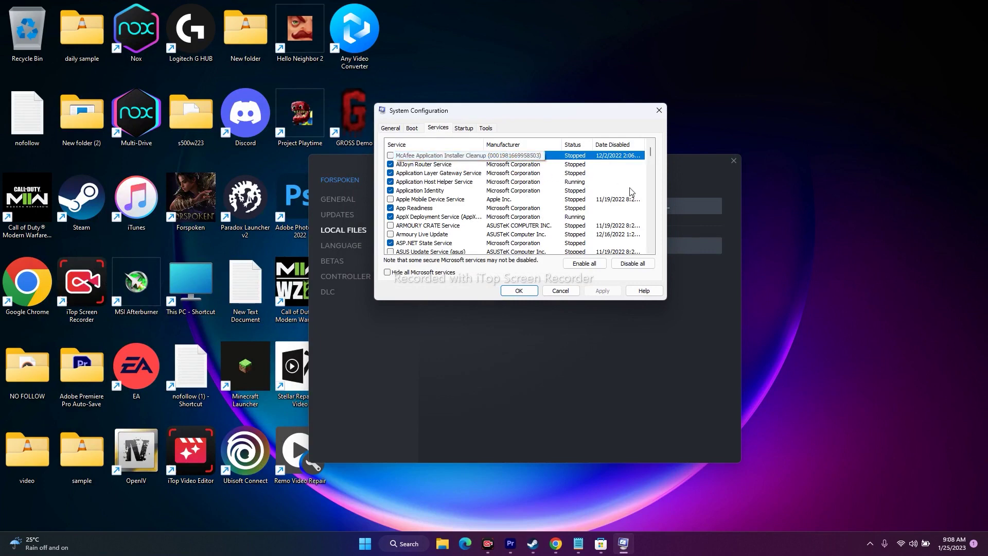
pyautogui.click(420, 275)
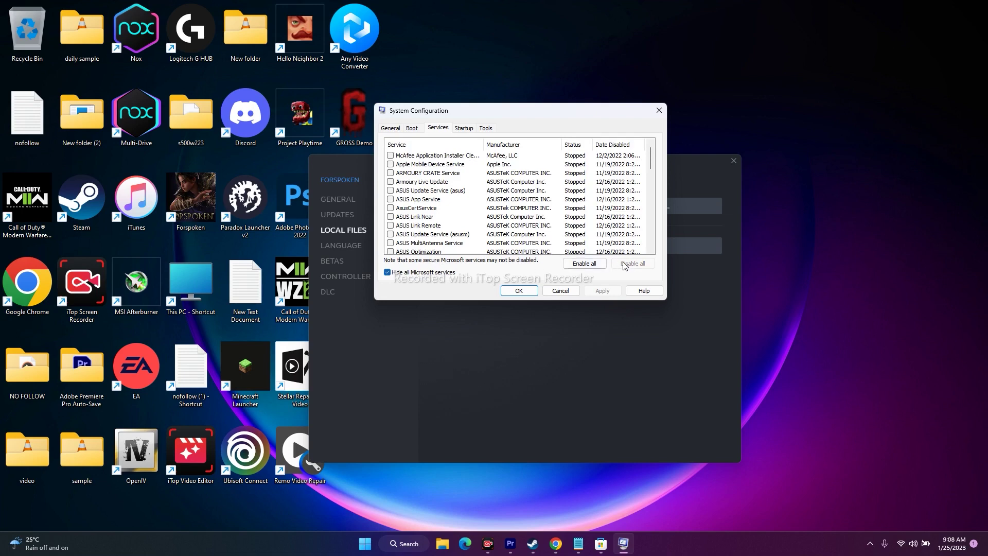
pyautogui.click(446, 273)
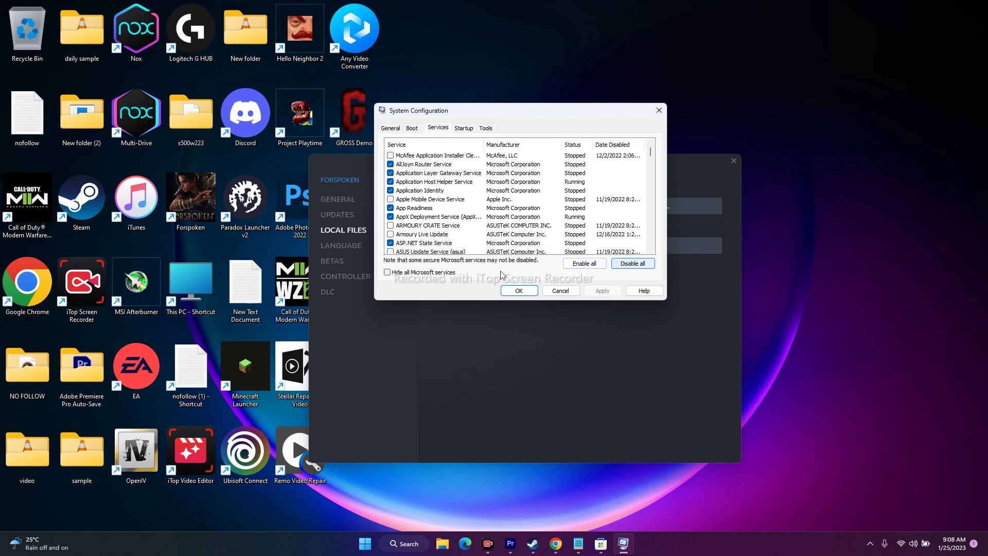
pyautogui.click(441, 275)
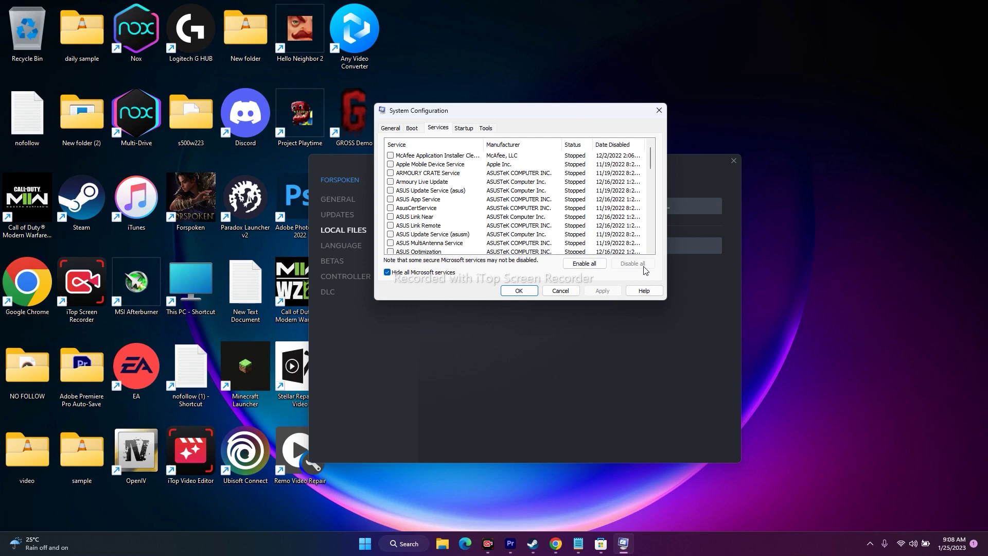
pyautogui.click(530, 291)
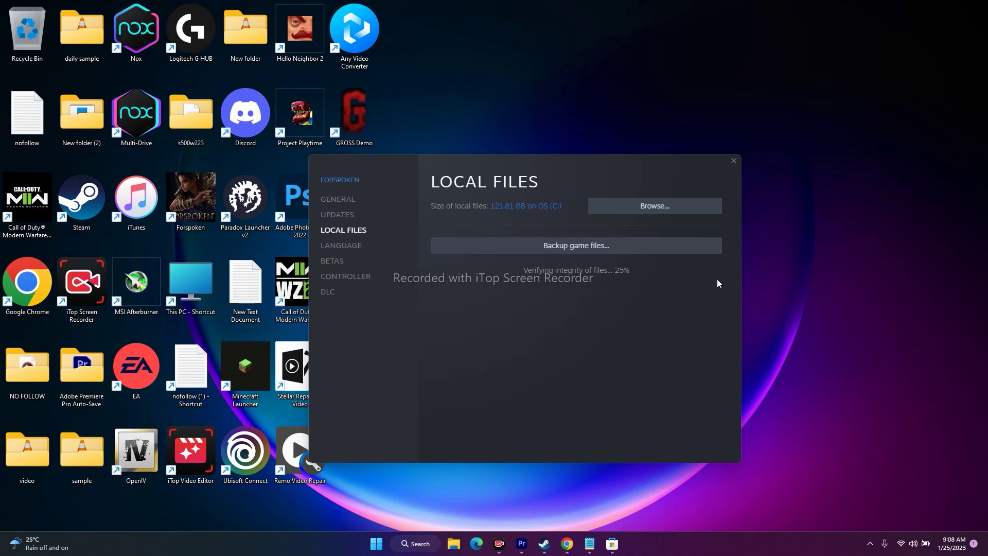
# Check Windows Update in Windows Settings for available updates, and minimize Settings
pyautogui.click(421, 543)
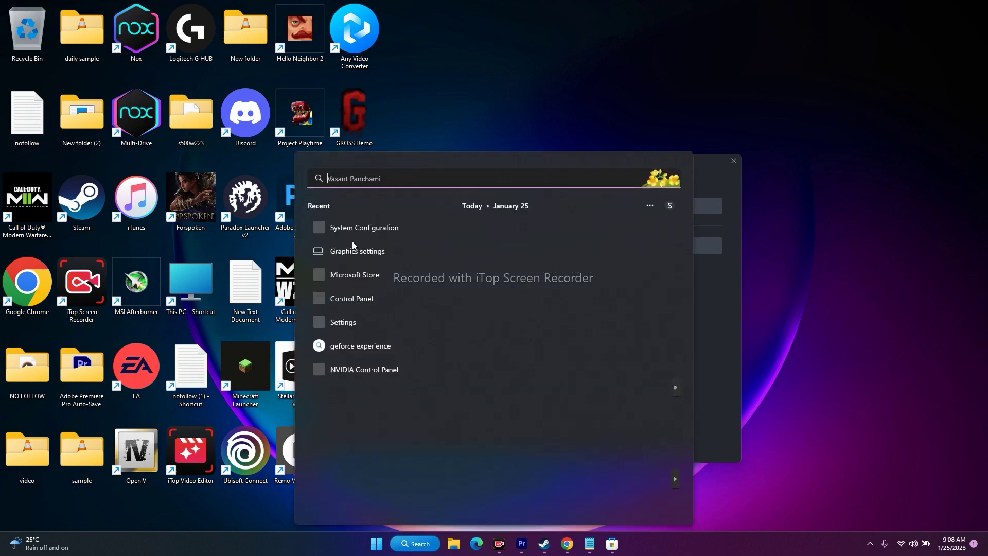
pyautogui.click(352, 323)
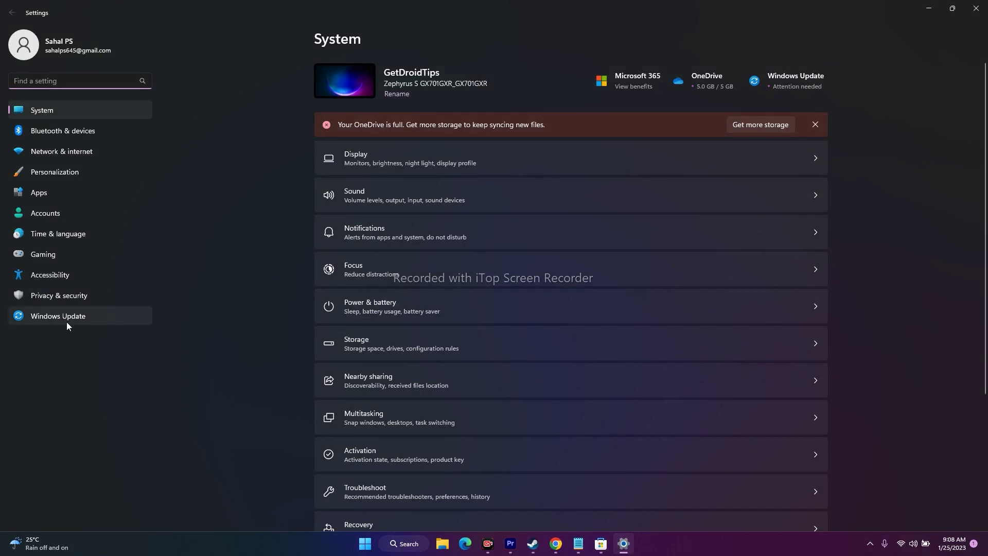
pyautogui.click(65, 320)
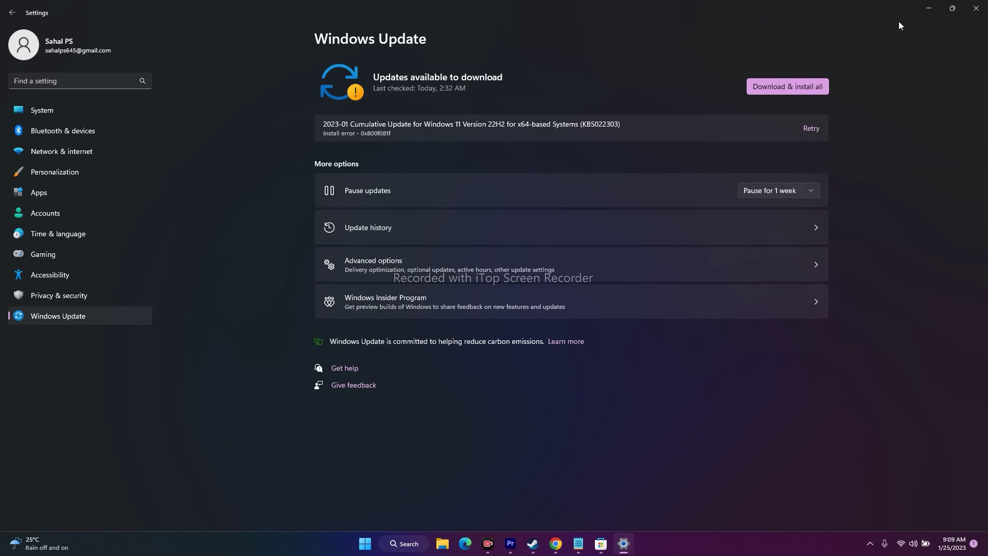
pyautogui.click(938, 9)
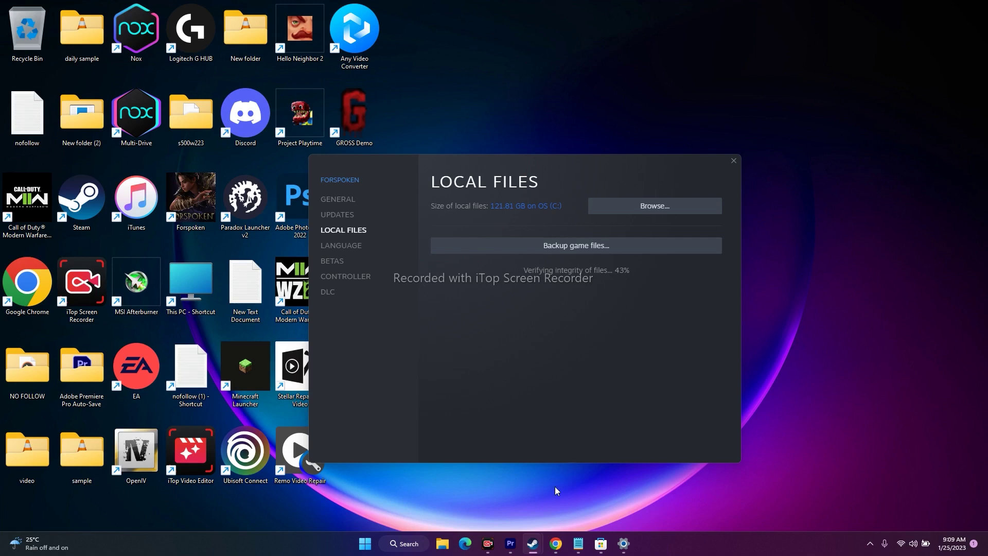
# Switch to Steam, enter -dx11 as Forspoken's launch option, change it to -dx12, and minimize the library window
pyautogui.moveTo(533, 544)
pyautogui.click(515, 493)
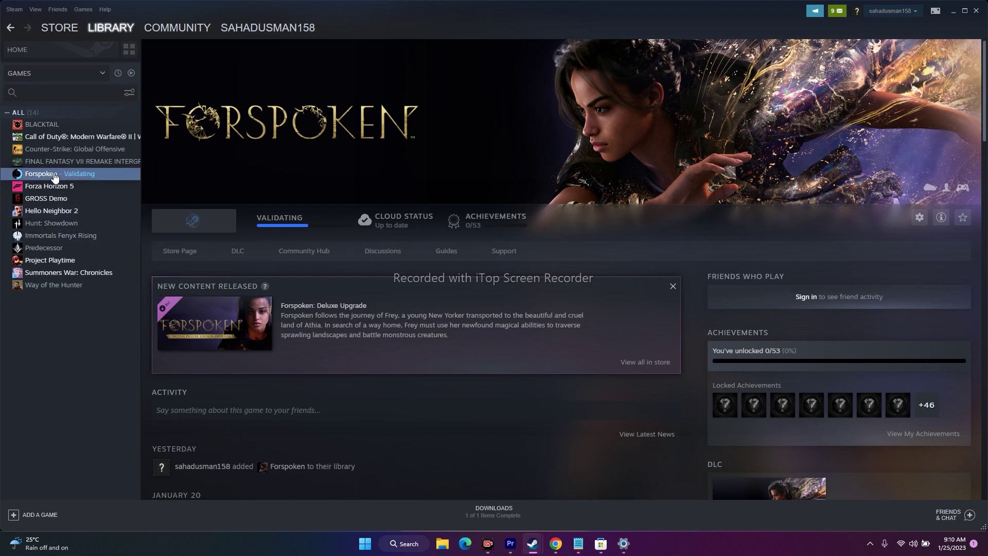
pyautogui.rightClick(35, 175)
pyautogui.click(52, 222)
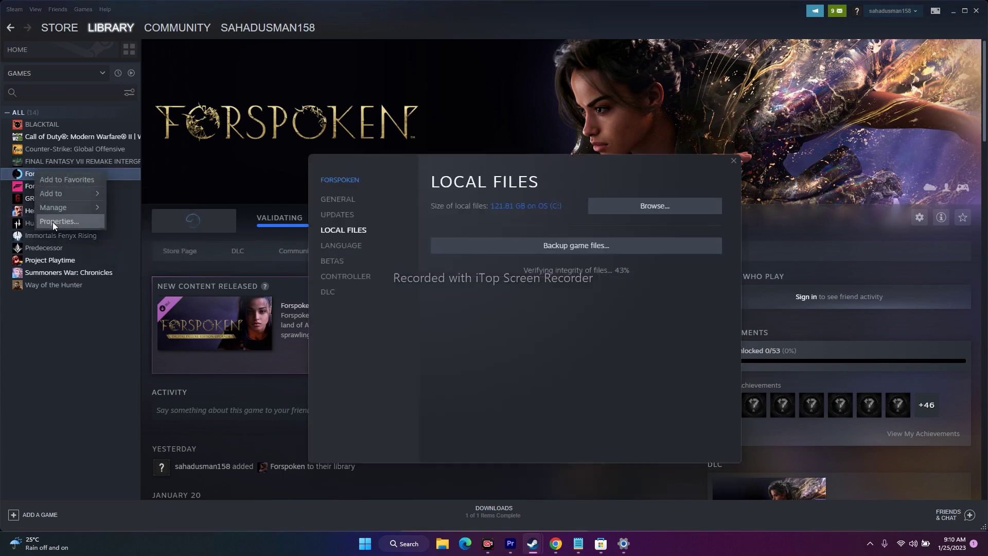
pyautogui.click(555, 392)
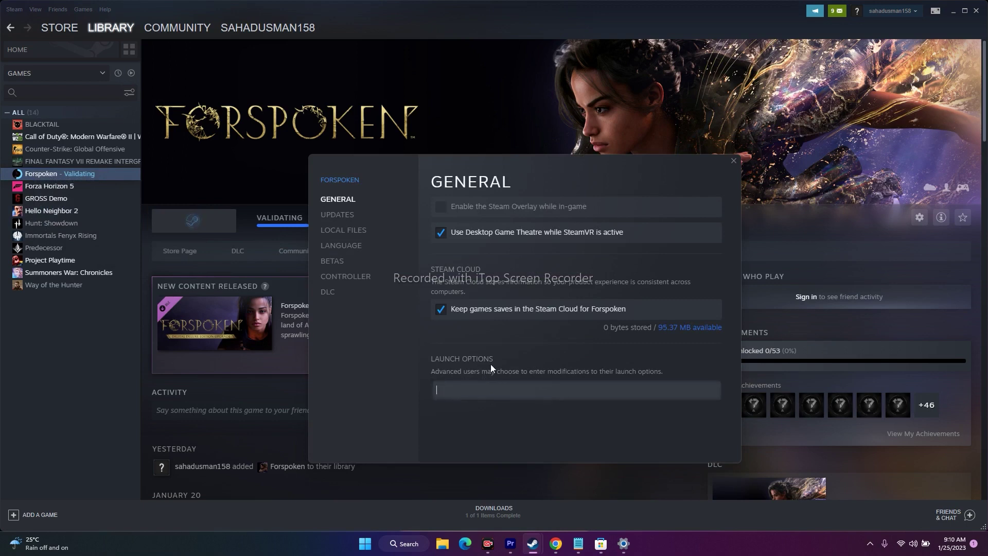
pyautogui.write('-DX11')
pyautogui.press('BackSpace')
pyautogui.press('BackSpace')
pyautogui.press('BackSpace')
pyautogui.write('dx11')
pyautogui.write('2')
pyautogui.click(733, 160)
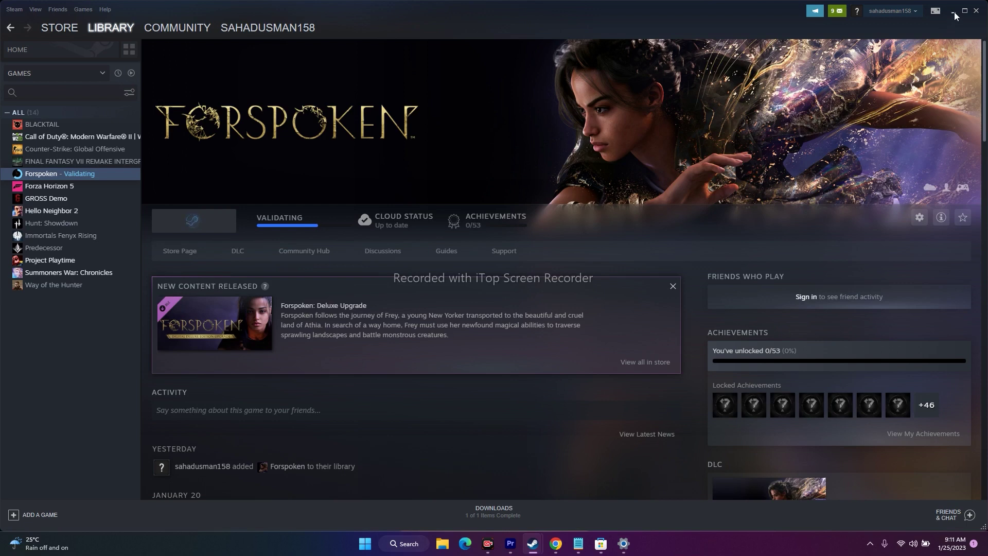
pyautogui.click(954, 11)
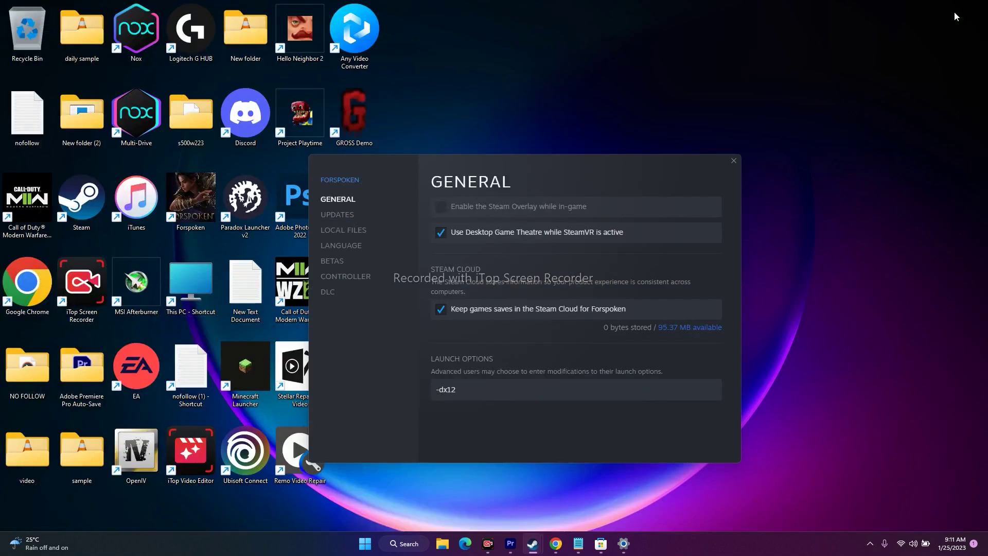
# Check the NVIDIA GeForce RTX 2080 driver's rollback option in Device Manager, and return to the file verification in Forspoken's properties
pyautogui.rightClick(366, 545)
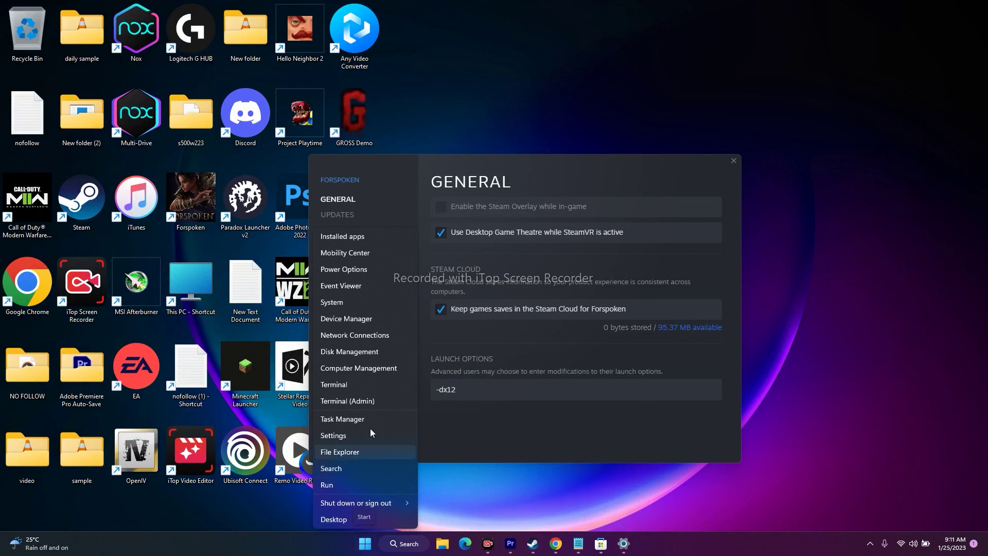
pyautogui.click(419, 399)
pyautogui.rightClick(366, 551)
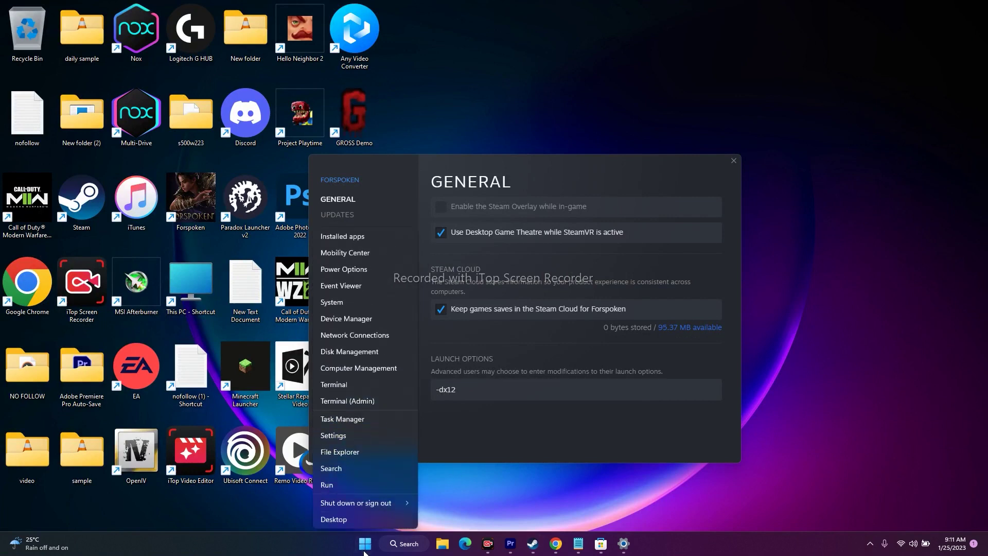
pyautogui.click(366, 317)
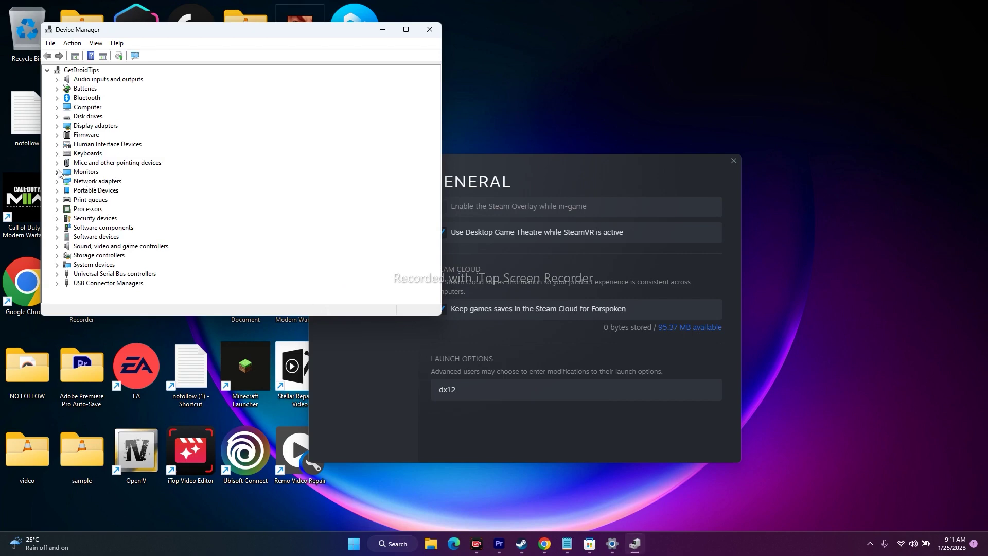
pyautogui.click(57, 126)
pyautogui.click(119, 137)
pyautogui.rightClick(137, 136)
pyautogui.click(163, 197)
pyautogui.click(178, 77)
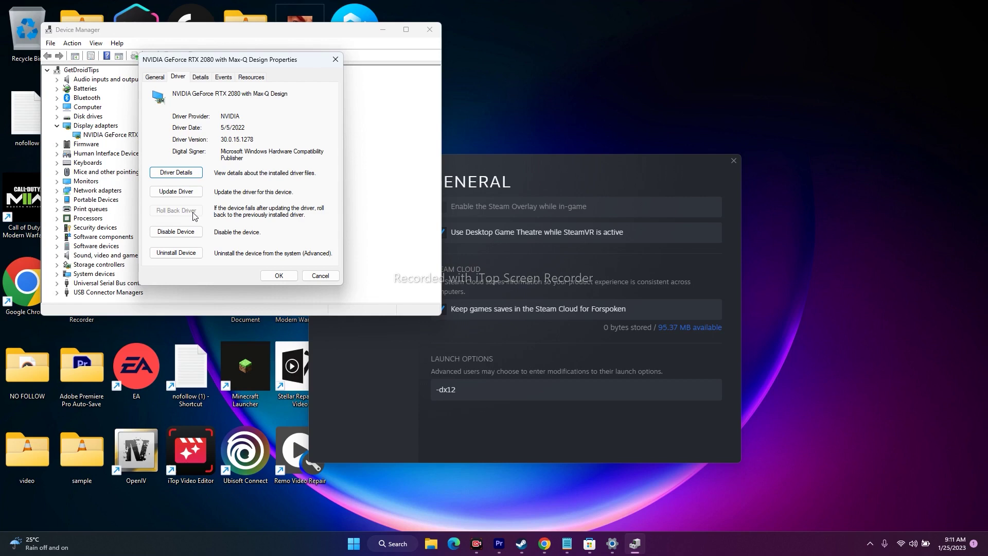
pyautogui.click(335, 59)
pyautogui.click(430, 29)
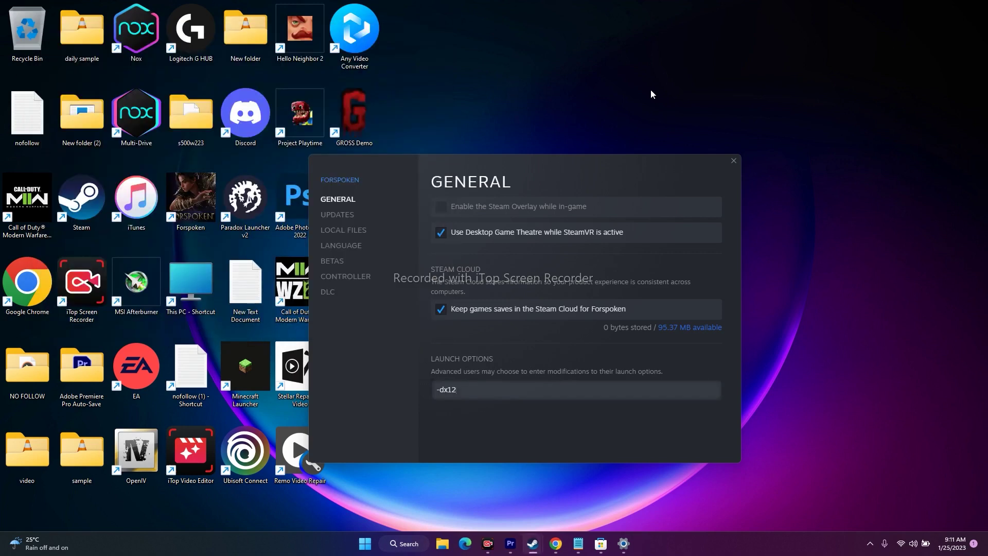
pyautogui.click(356, 230)
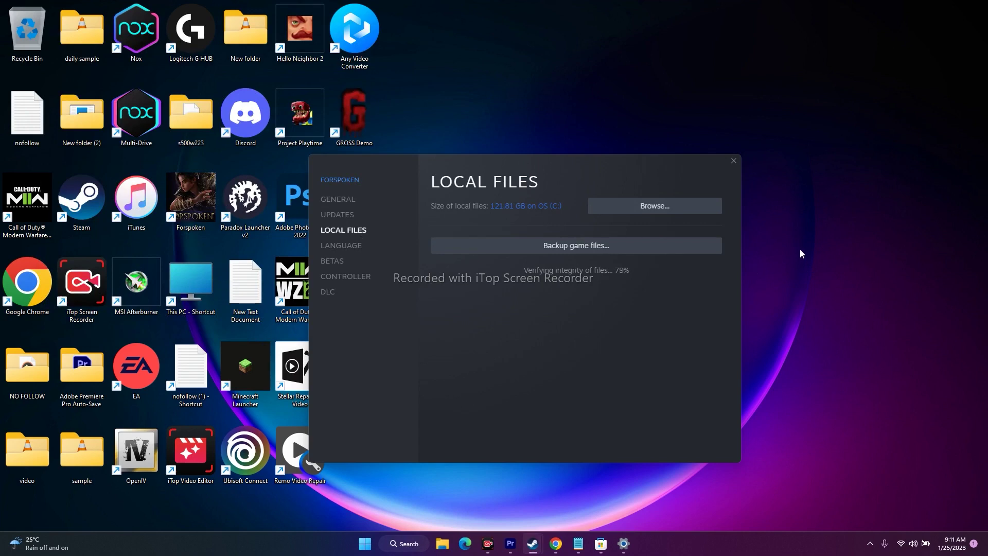
# Open the advanced system settings, bring up the Virtual Memory settings from Performance Options, and move that dialog clear of the others
pyautogui.click(404, 544)
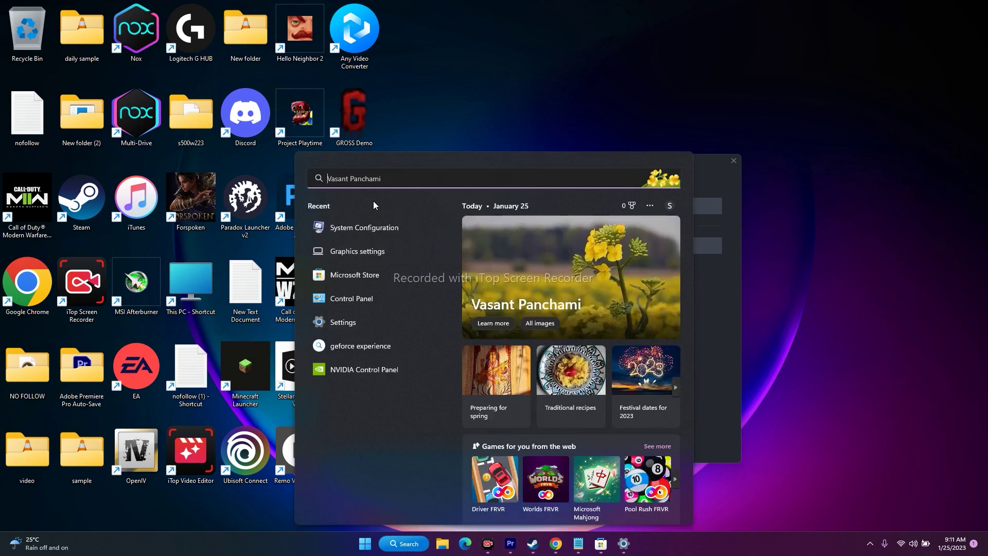
pyautogui.write('view')
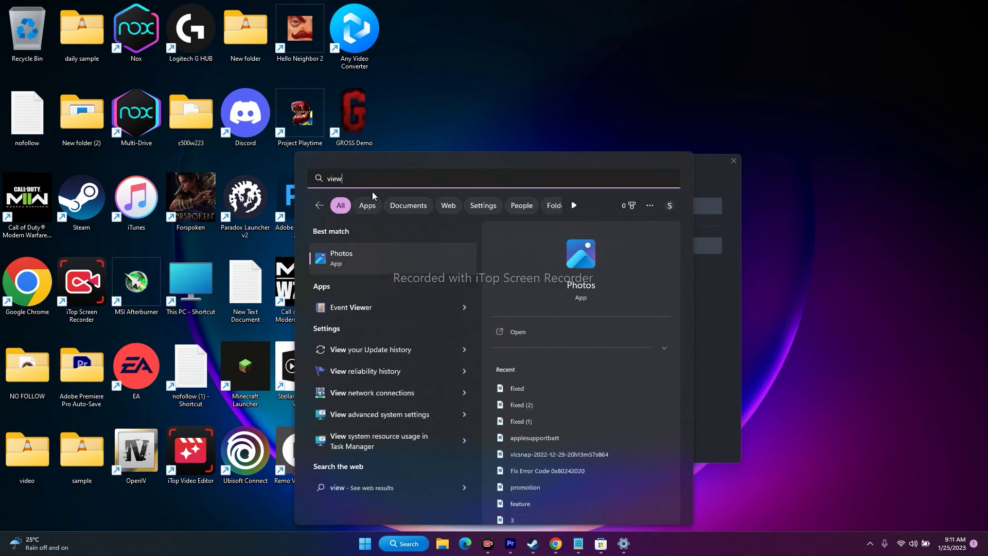
pyautogui.click(350, 294)
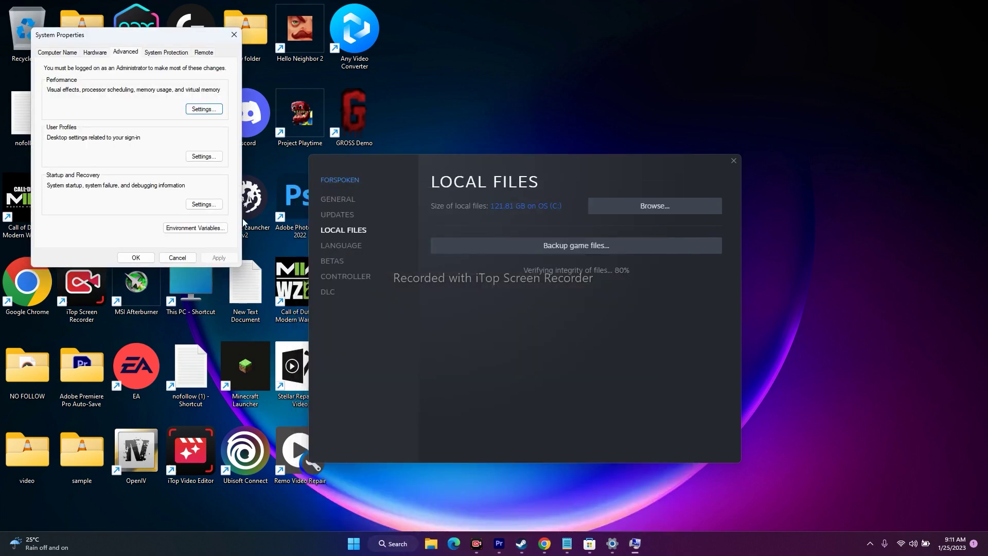
pyautogui.click(204, 109)
pyautogui.click(107, 92)
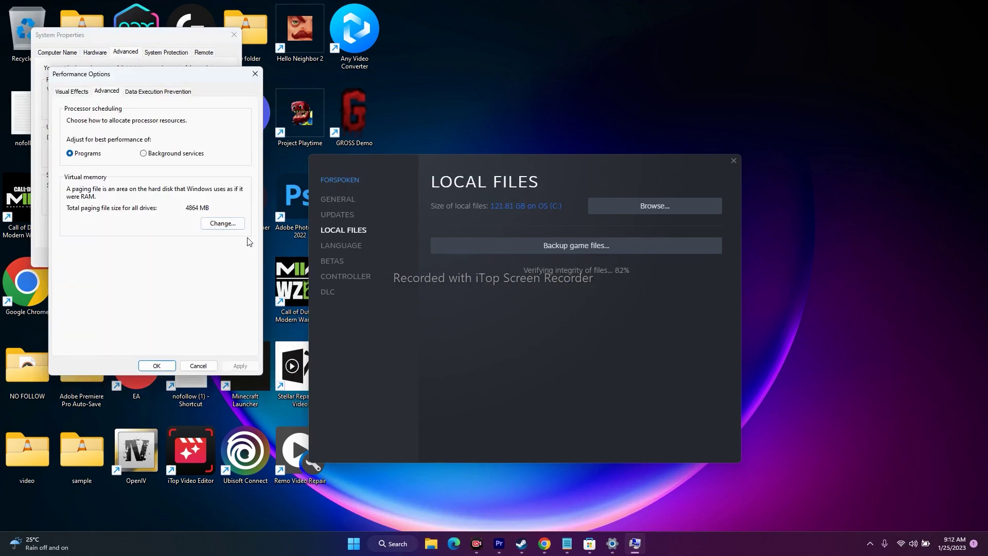
pyautogui.click(221, 223)
pyautogui.moveTo(120, 101); pyautogui.dragTo(630, 111)
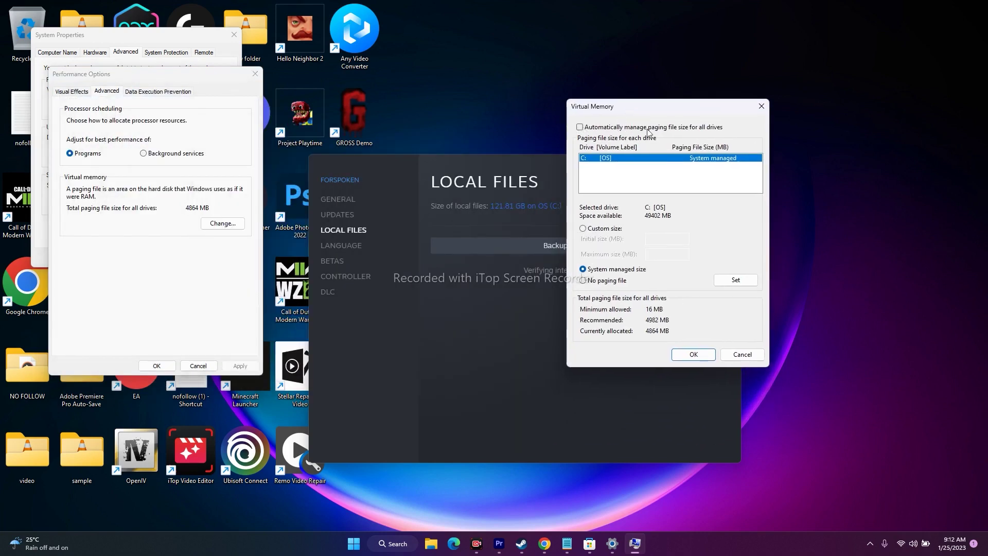
# Turn automatic paging file management on and back off, and choose a custom size for drive C:
pyautogui.click(581, 128)
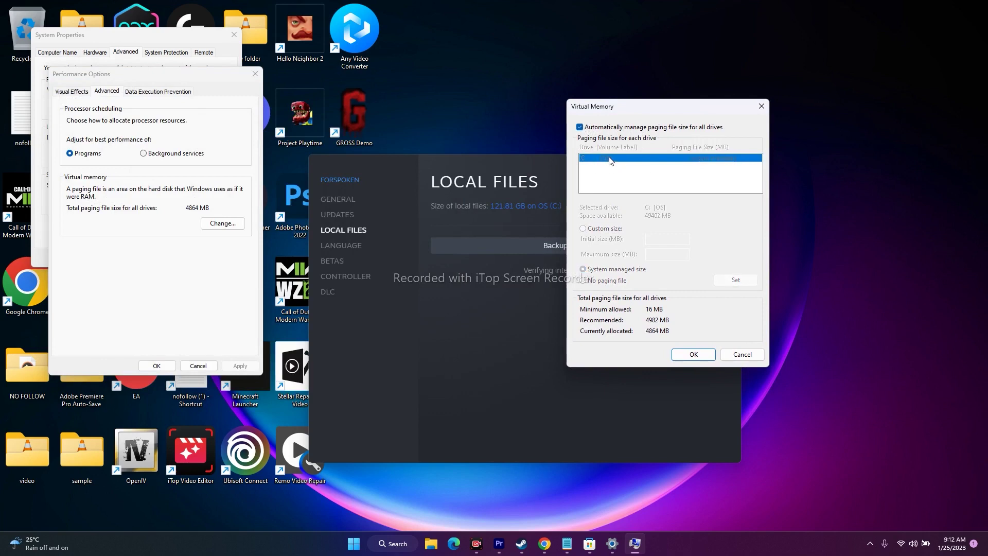
pyautogui.click(581, 127)
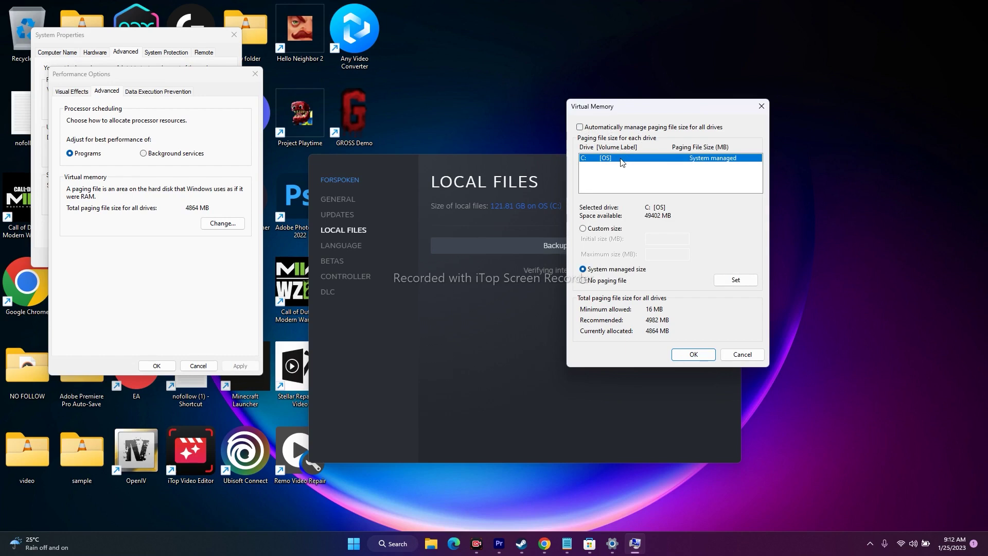
pyautogui.click(587, 230)
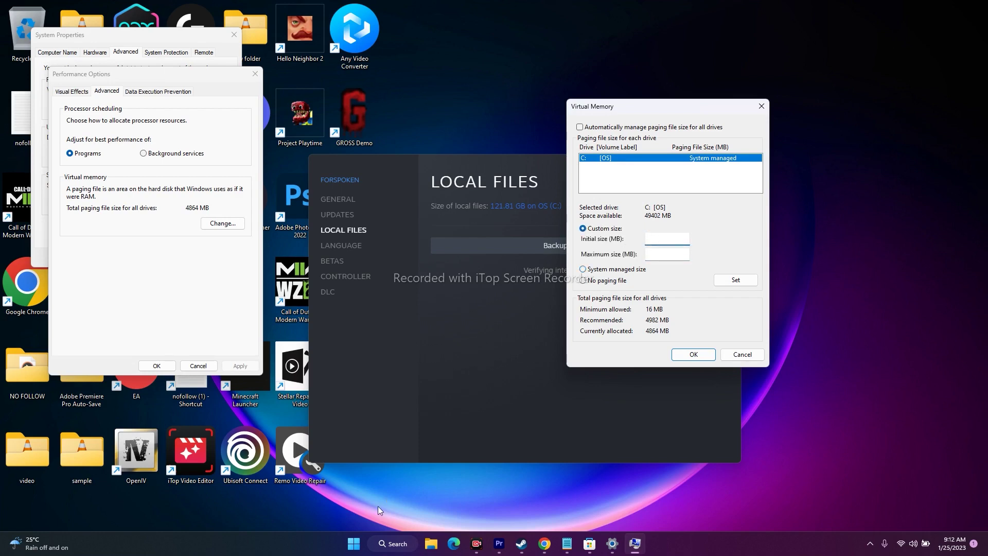
# Find and open Calculator through Windows search, and minimize it
pyautogui.click(390, 544)
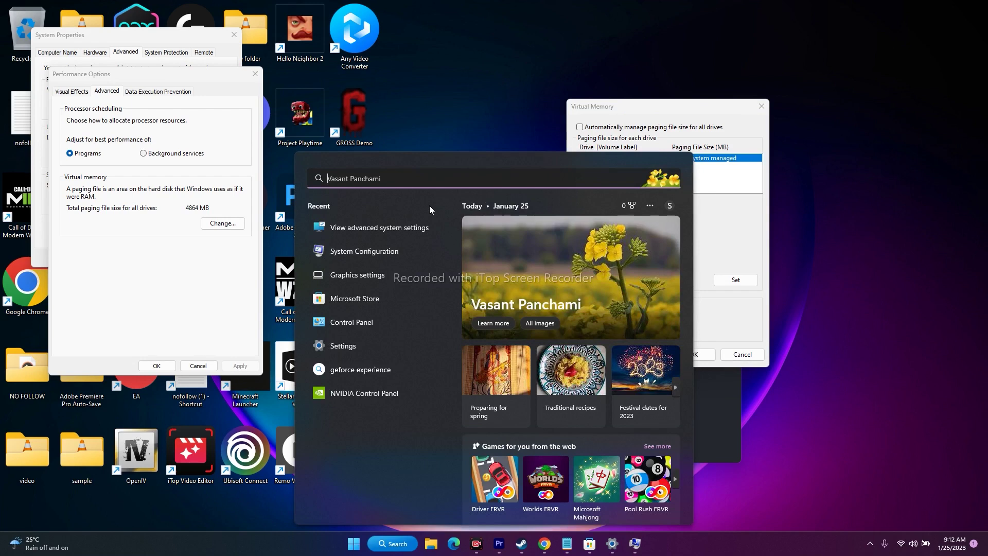
pyautogui.write('ca')
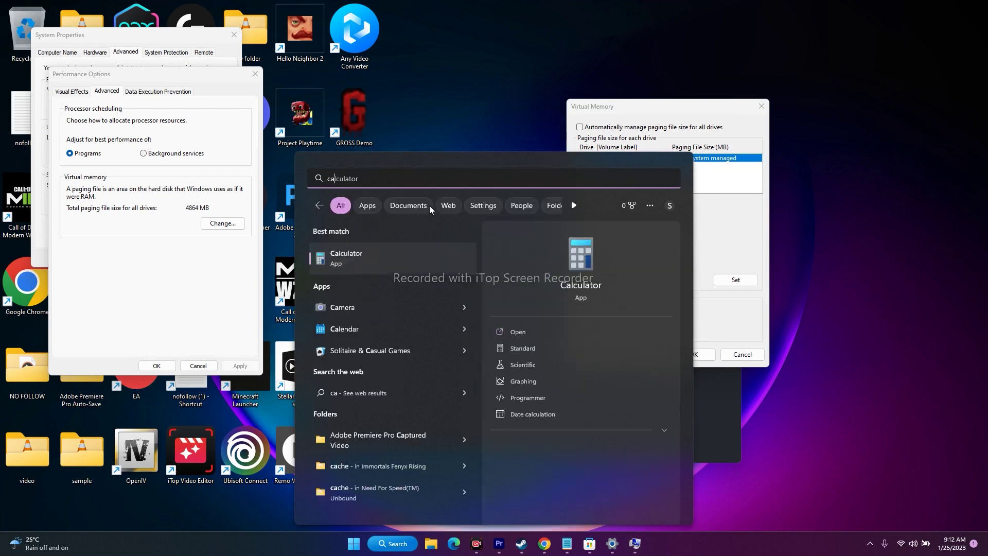
pyautogui.click(397, 261)
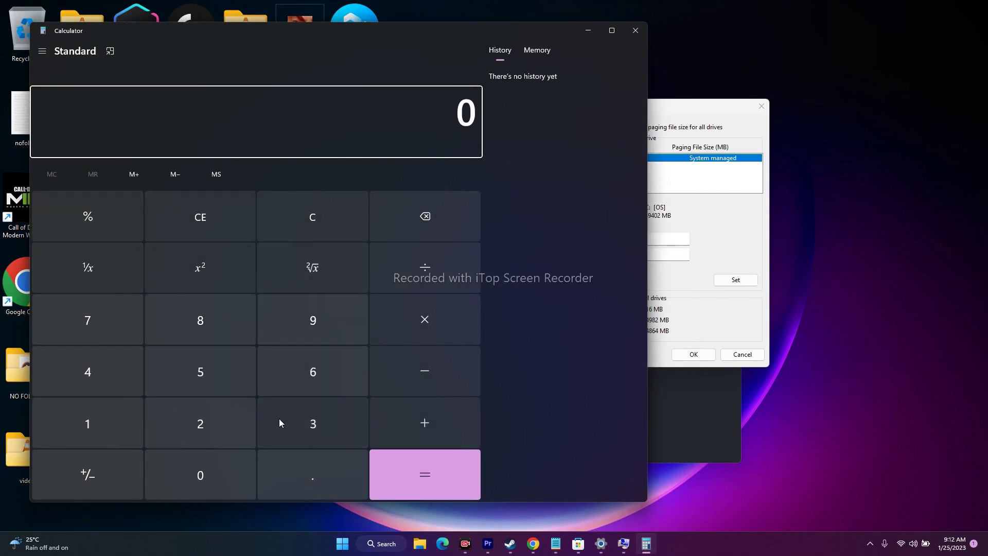
pyautogui.click(589, 31)
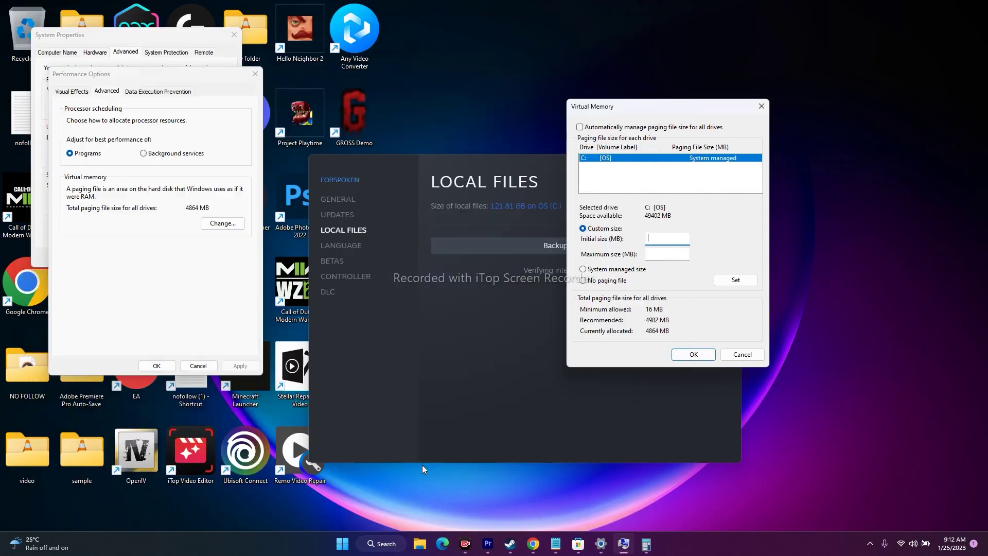
# Check the installed RAM on the System About page of Windows Settings, and close Settings
pyautogui.click(382, 544)
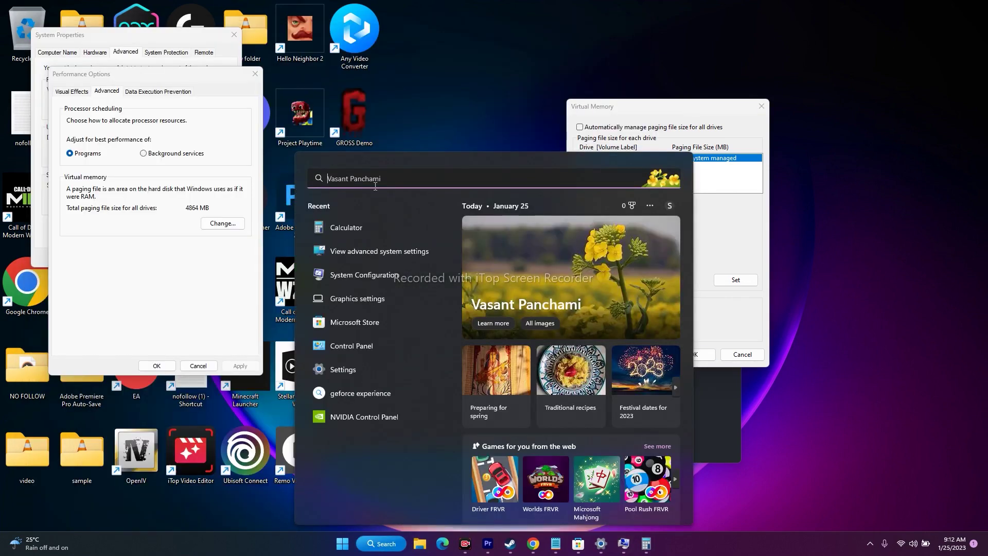
pyautogui.click(350, 370)
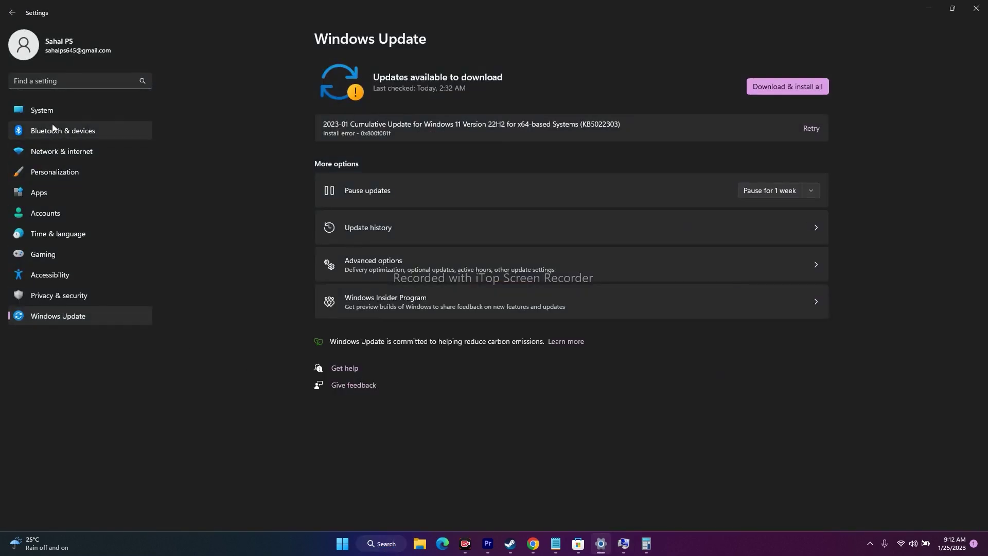
pyautogui.click(50, 109)
pyautogui.scroll(-5, 968, 245)
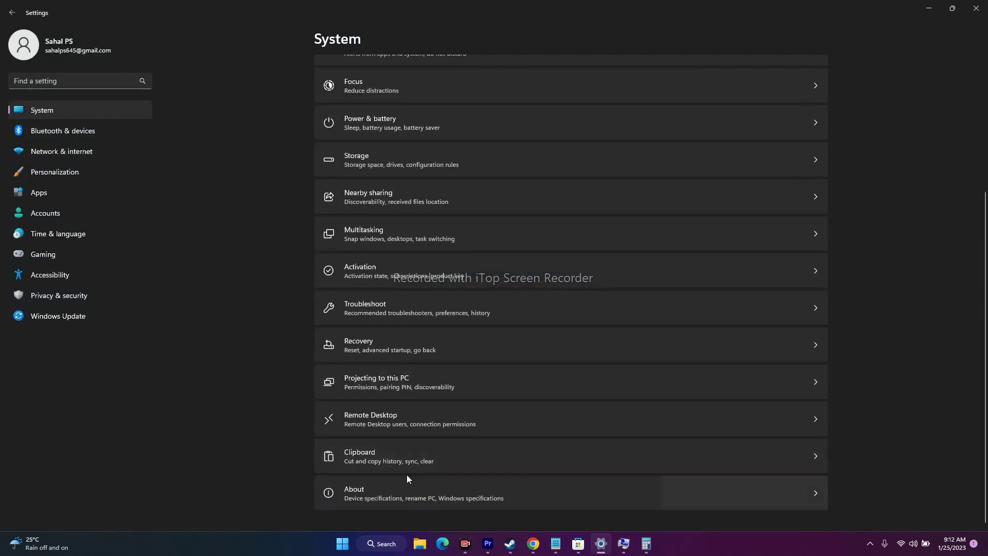
pyautogui.click(349, 489)
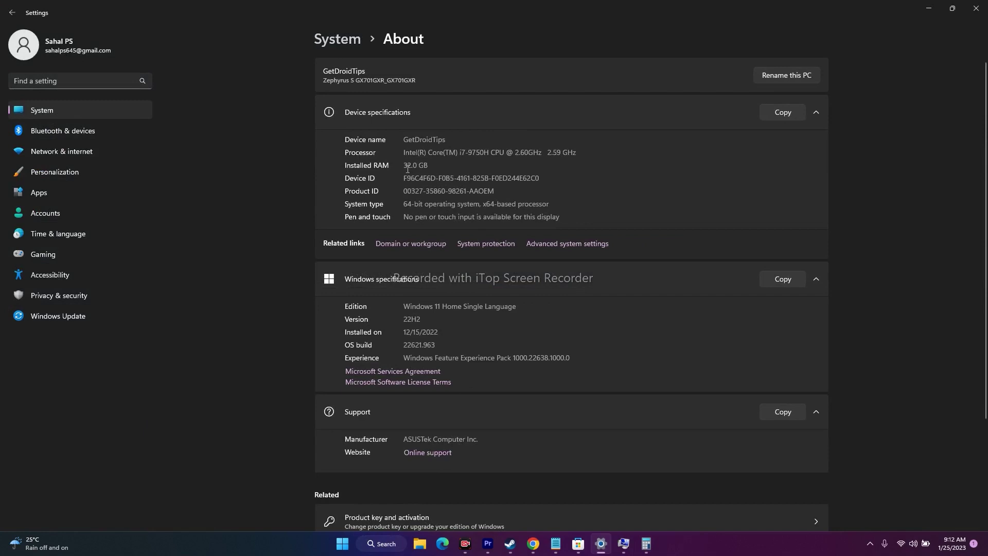
pyautogui.moveTo(407, 165); pyautogui.dragTo(424, 163)
pyautogui.click(424, 163)
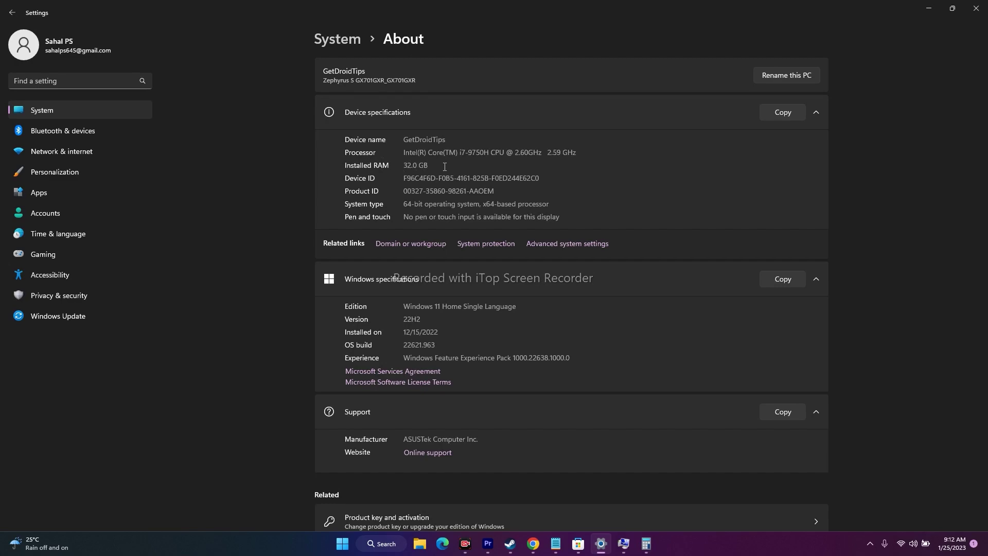
pyautogui.click(977, 8)
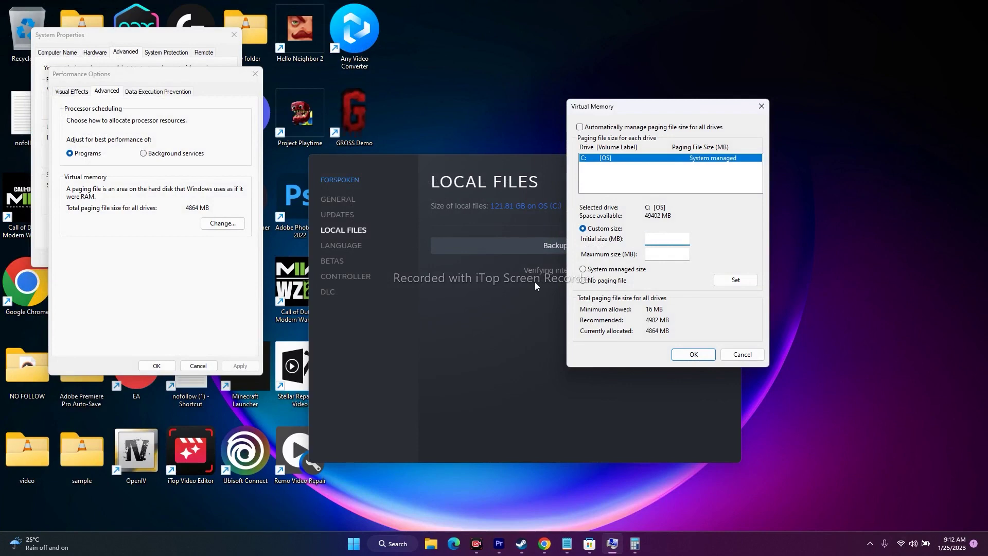
# Bring Calculator back and compute 32 × 1024 to convert the installed RAM to megabytes
pyautogui.click(634, 544)
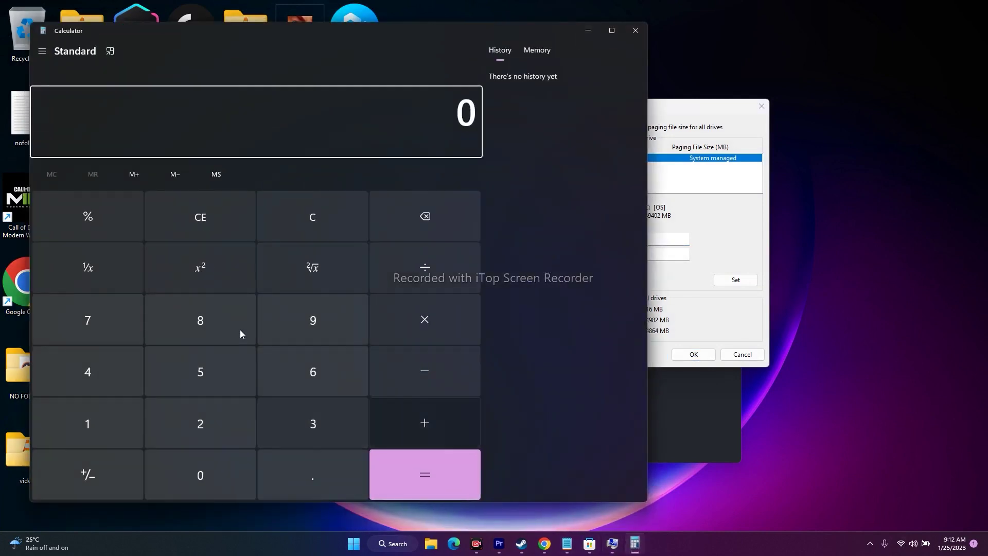
pyautogui.click(333, 438)
pyautogui.click(210, 424)
pyautogui.click(378, 333)
pyautogui.click(72, 415)
pyautogui.click(205, 456)
pyautogui.click(190, 425)
pyautogui.click(119, 383)
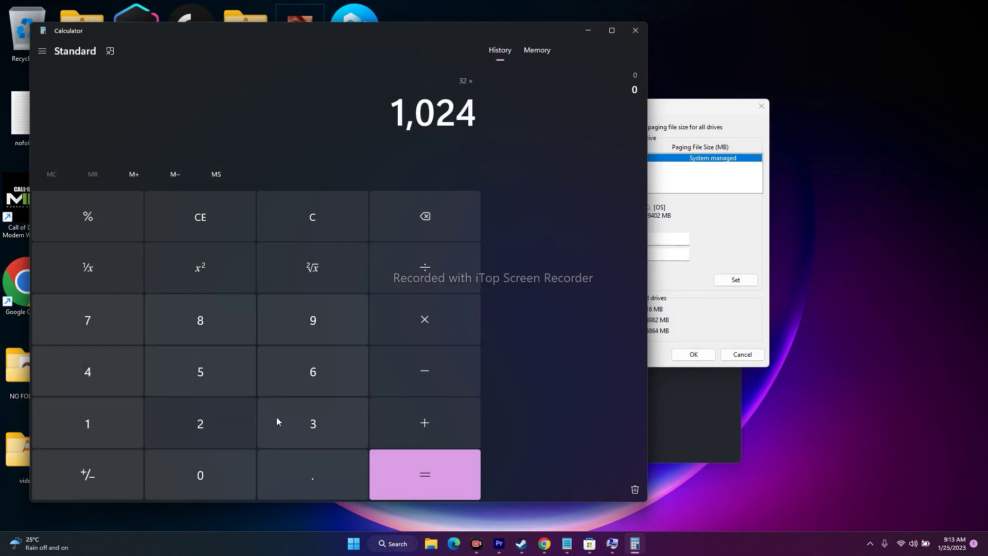
pyautogui.click(418, 475)
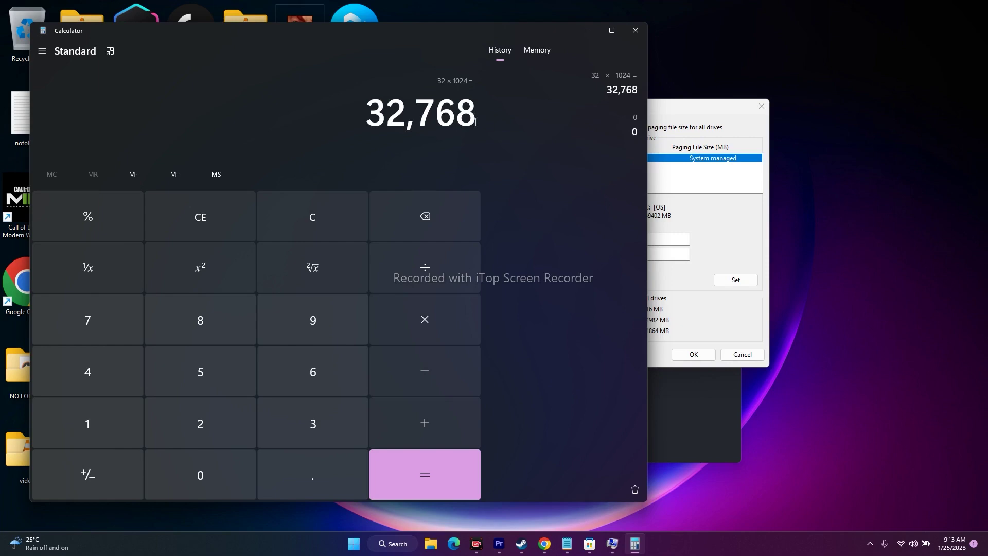
# Multiply the 32,768 result by 1.5 in Calculator, copy the product, and minimize Calculator
pyautogui.click(706, 107)
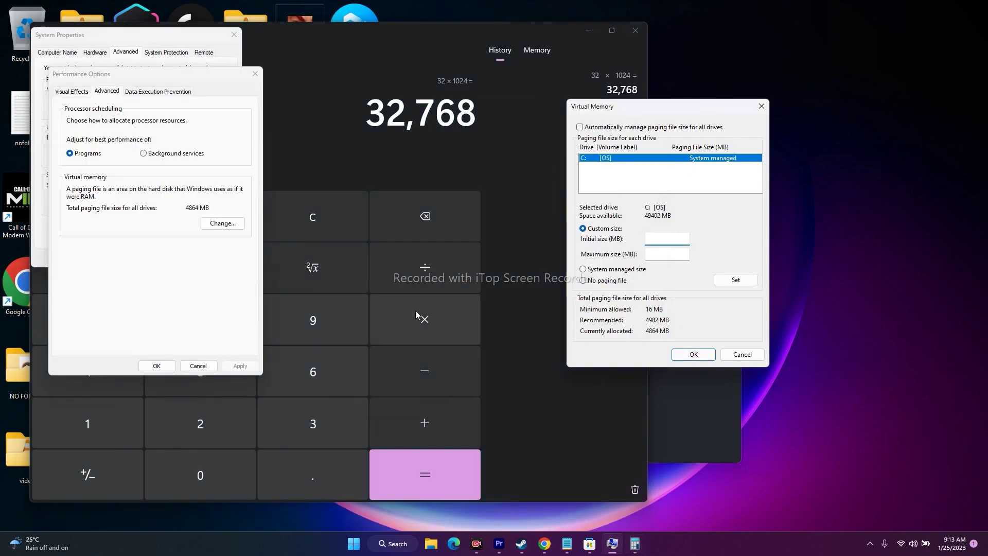
pyautogui.click(392, 82)
pyautogui.click(442, 334)
pyautogui.click(92, 410)
pyautogui.click(277, 473)
pyautogui.press('5')
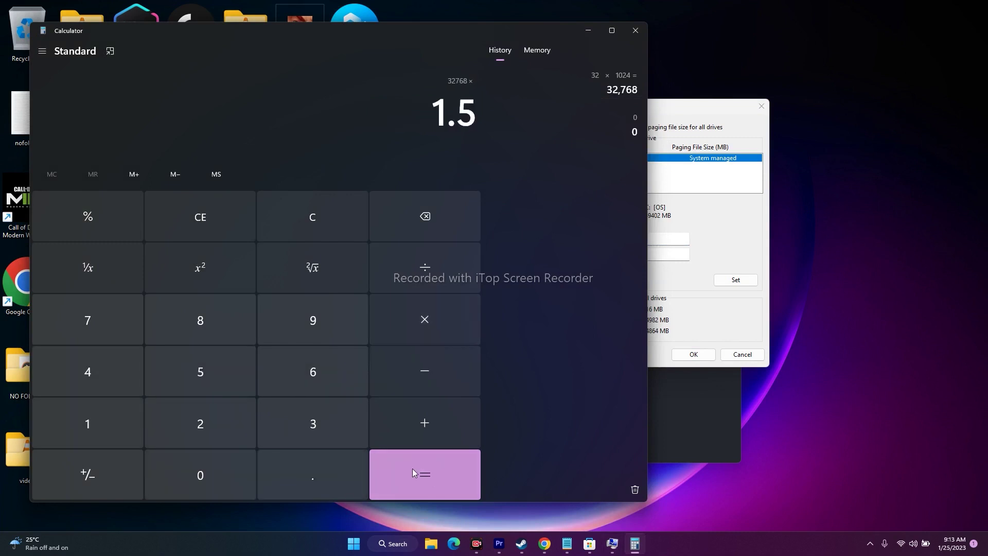
pyautogui.click(413, 473)
pyautogui.moveTo(372, 110); pyautogui.dragTo(452, 118)
pyautogui.rightClick(452, 118)
pyautogui.click(478, 132)
pyautogui.click(598, 30)
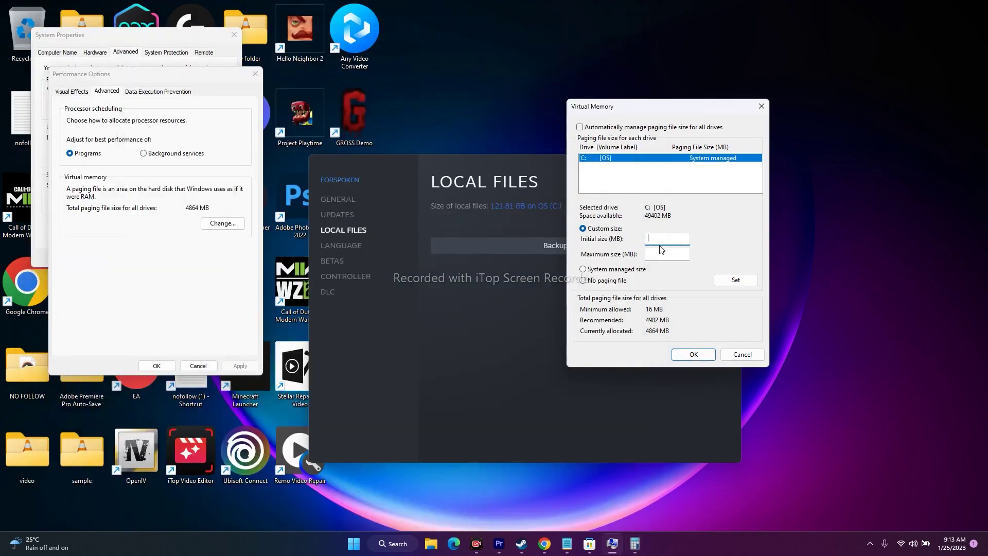
# Paste 49,152 as the initial paging file size in MB for drive C:, and move on to the maximum size
pyautogui.rightClick(659, 245)
pyautogui.click(684, 289)
pyautogui.press('Tab')
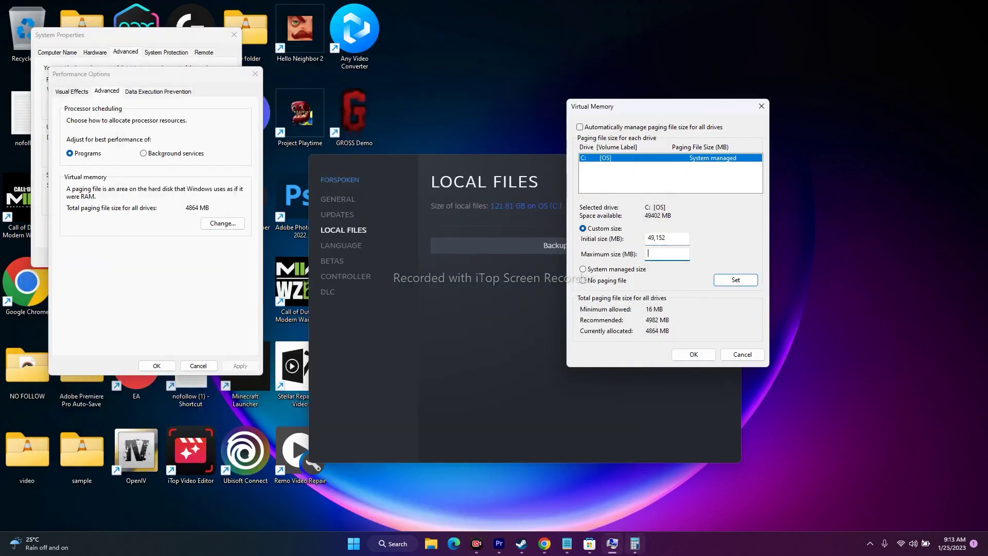
# Return to Calculator, clear the current entry, and compute 32 × 1024 again
pyautogui.click(635, 543)
pyautogui.doubleClick(104, 224)
pyautogui.click(104, 223)
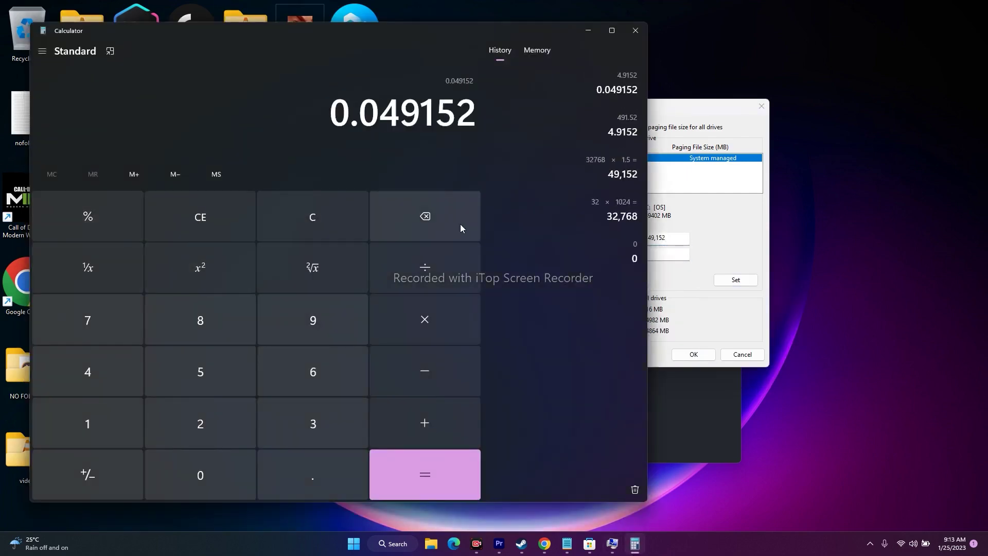
pyautogui.click(342, 229)
pyautogui.click(265, 417)
pyautogui.click(214, 432)
pyautogui.click(424, 316)
pyautogui.click(132, 415)
pyautogui.click(192, 465)
pyautogui.click(201, 428)
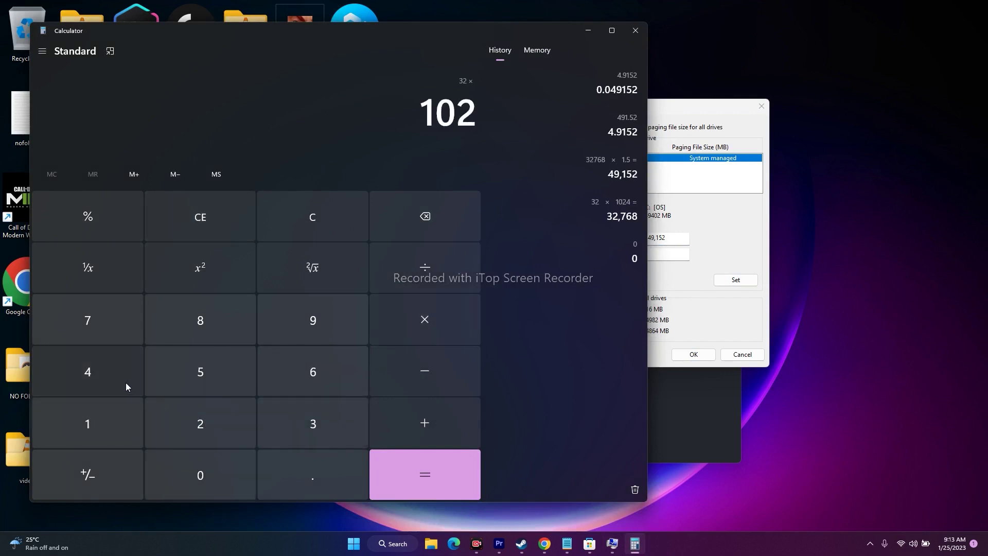
pyautogui.click(132, 389)
pyautogui.click(442, 483)
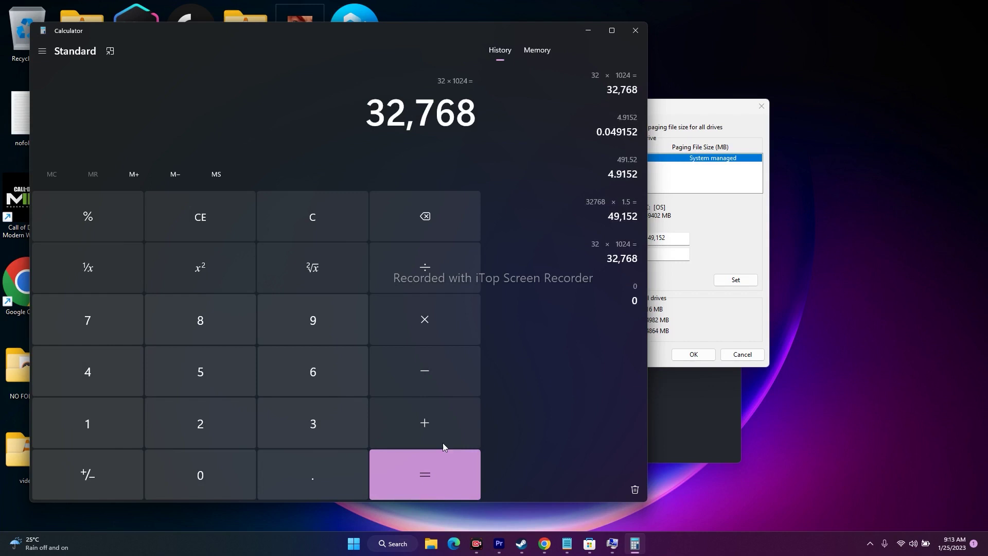
# Multiply the RAM size in megabytes by 3, copy the product, and minimize Calculator
pyautogui.click(452, 314)
pyautogui.click(338, 426)
pyautogui.click(418, 477)
pyautogui.moveTo(366, 128); pyautogui.dragTo(484, 111)
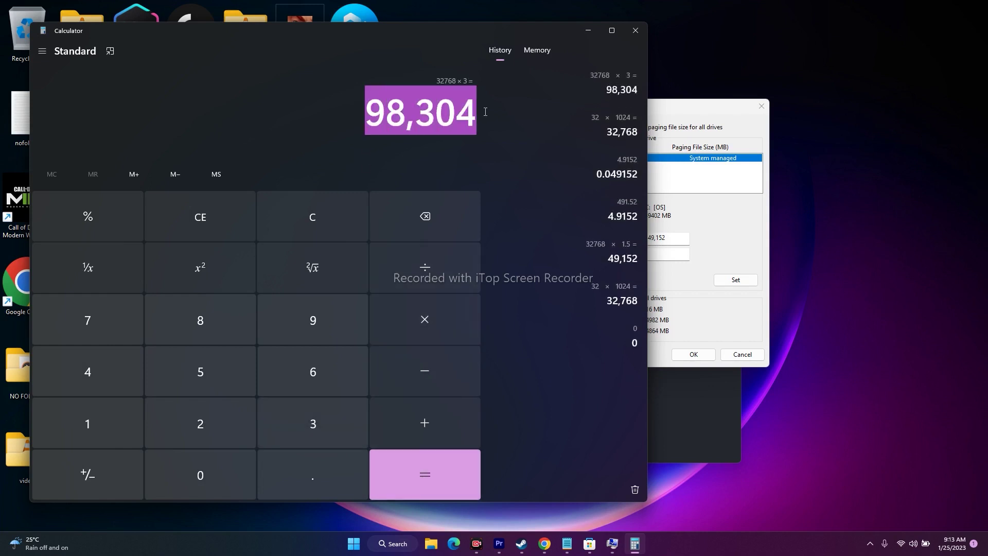
pyautogui.click(589, 29)
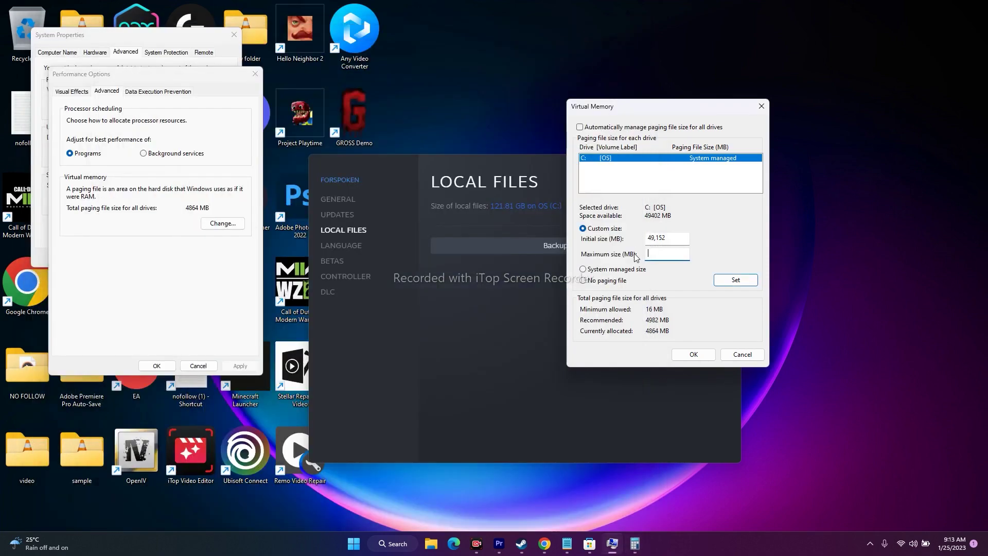
# Paste 98,304 as the maximum paging file size in MB, and cancel the Virtual Memory dialog
pyautogui.rightClick(653, 249)
pyautogui.click(669, 298)
pyautogui.click(747, 357)
# Close Performance Options, System Properties and Forspoken's properties, and switch to Forspoken's page in the Steam library
pyautogui.click(255, 74)
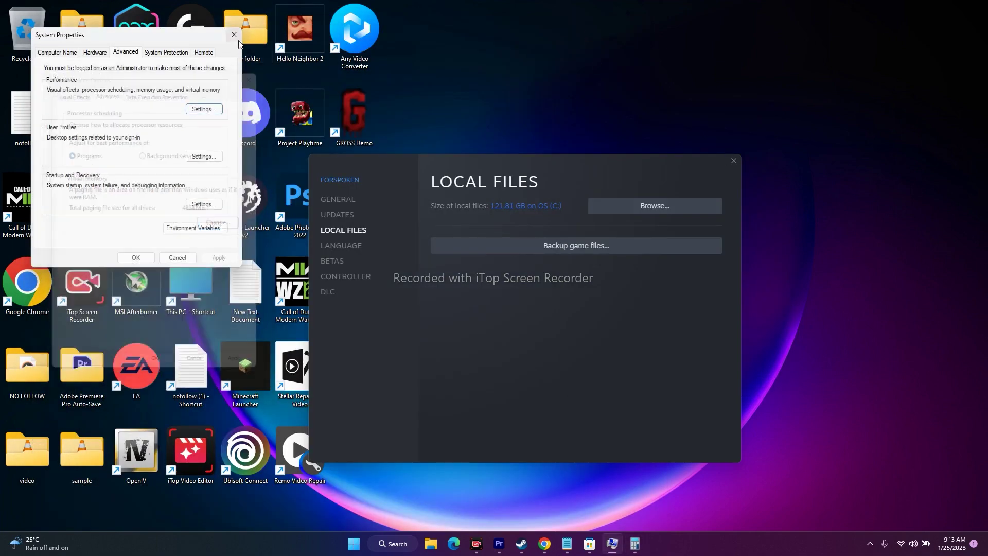
pyautogui.click(235, 35)
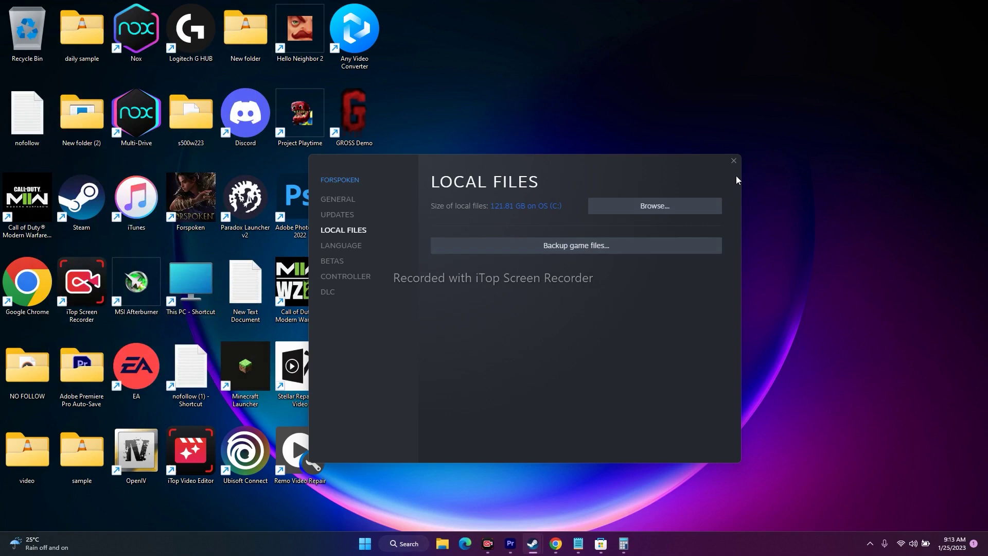
pyautogui.click(735, 161)
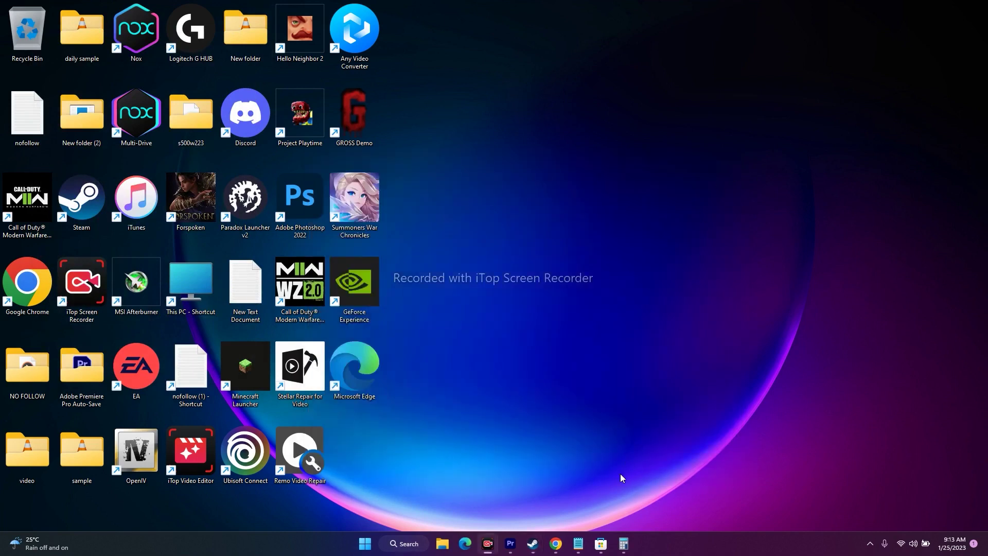
pyautogui.click(533, 544)
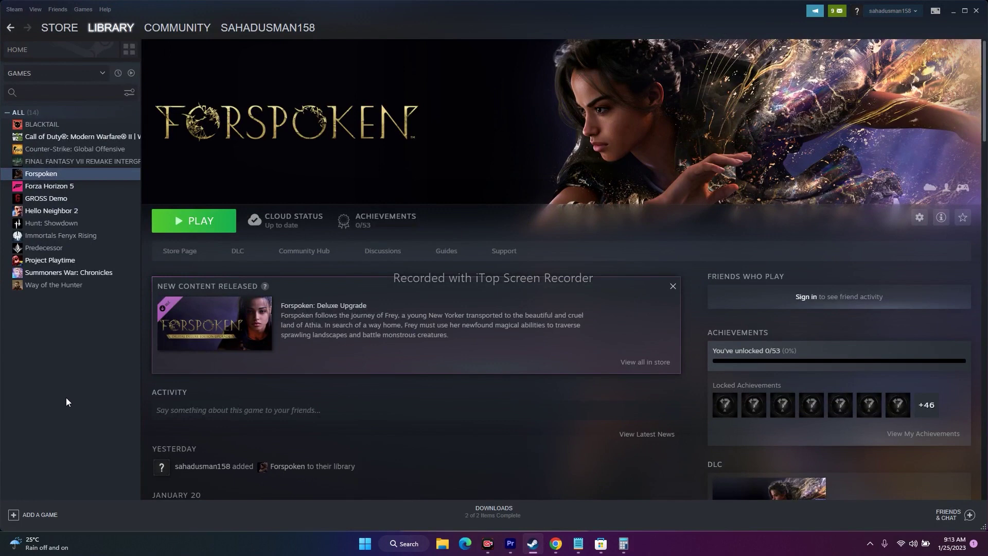